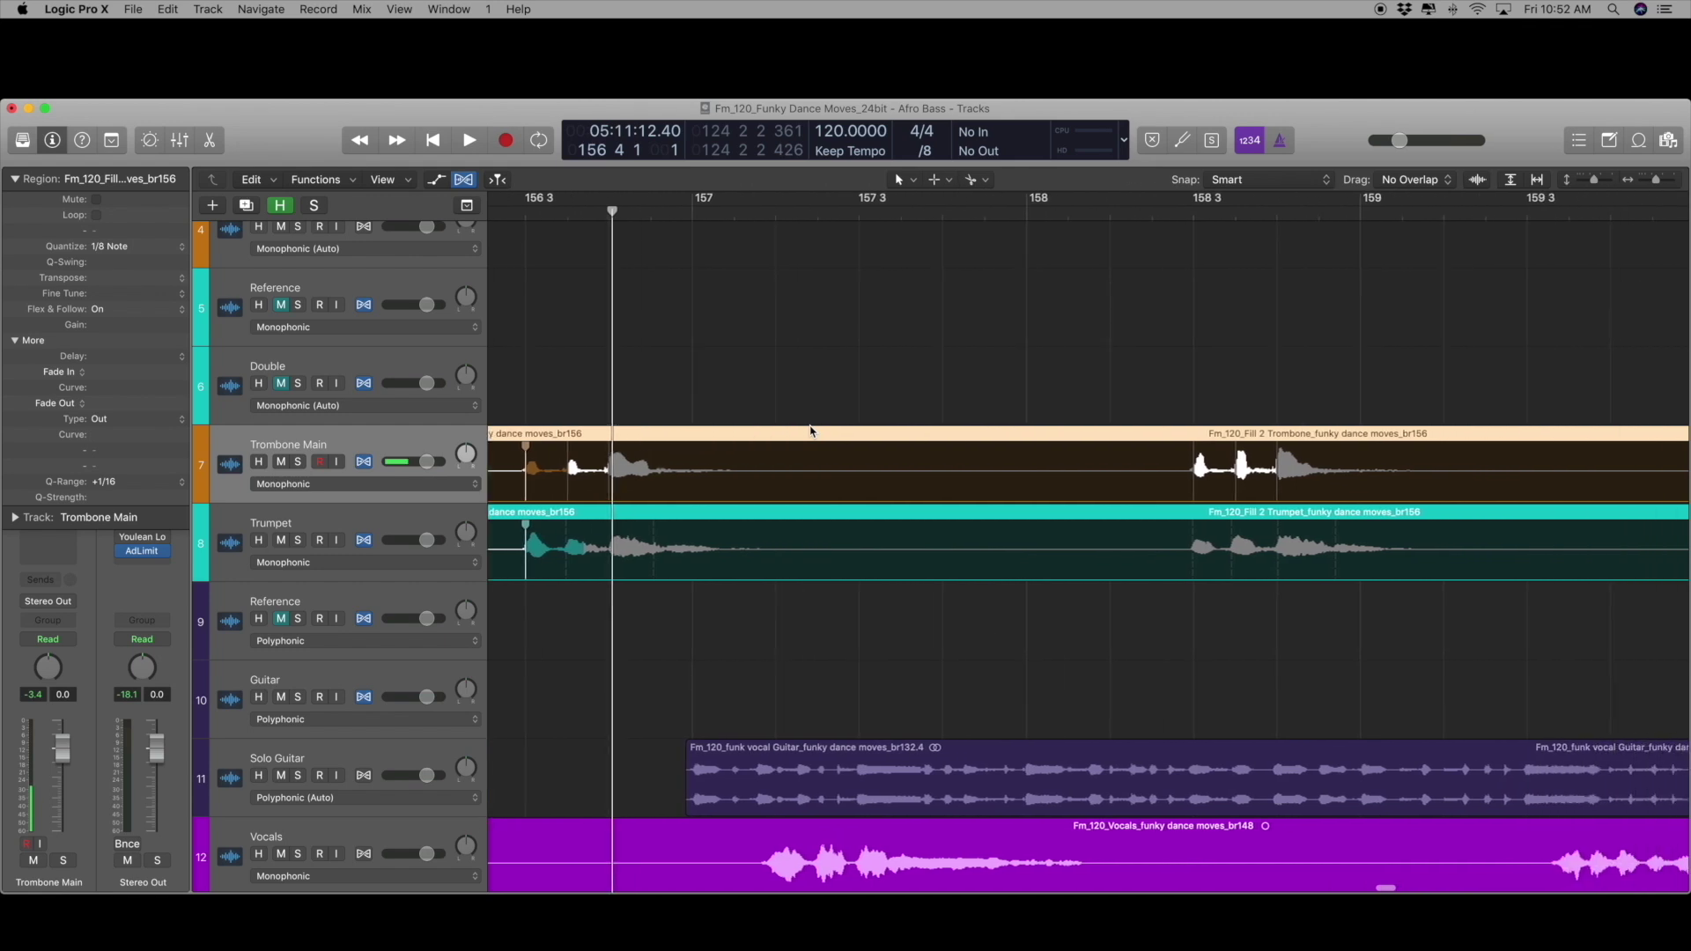
Review the note timing in the quantized Trombone Main region and the Trumpet region from bar 156 to bar 190
scroll(811, 431, "right", 15)
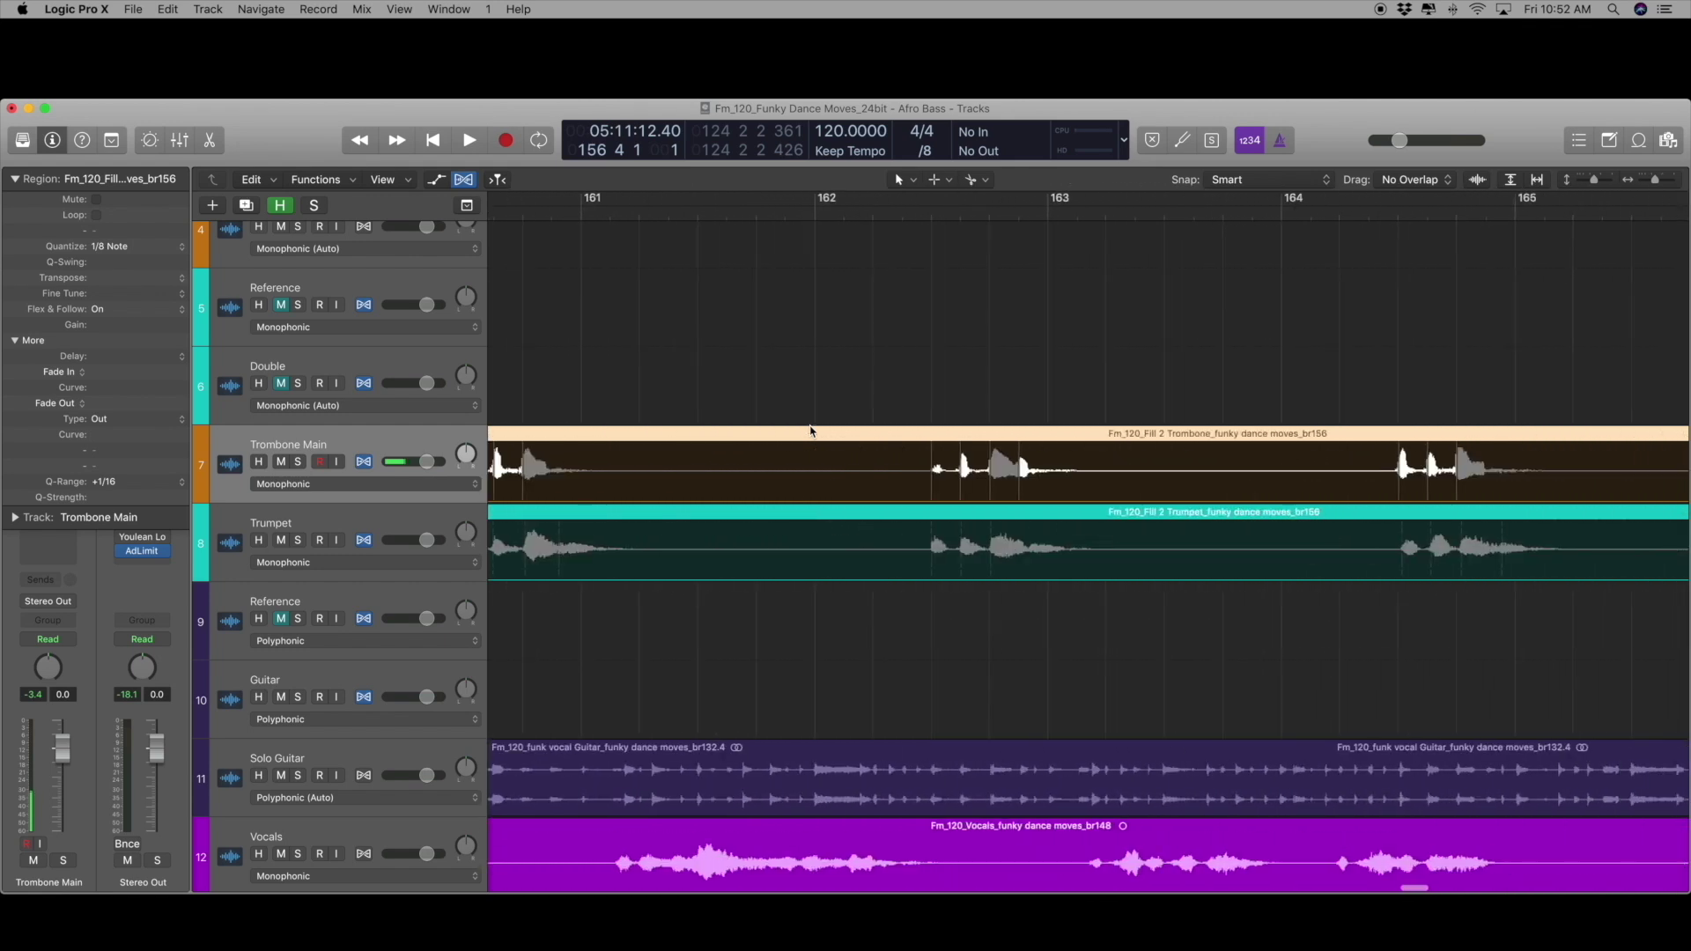
scroll(811, 430, "right", 18)
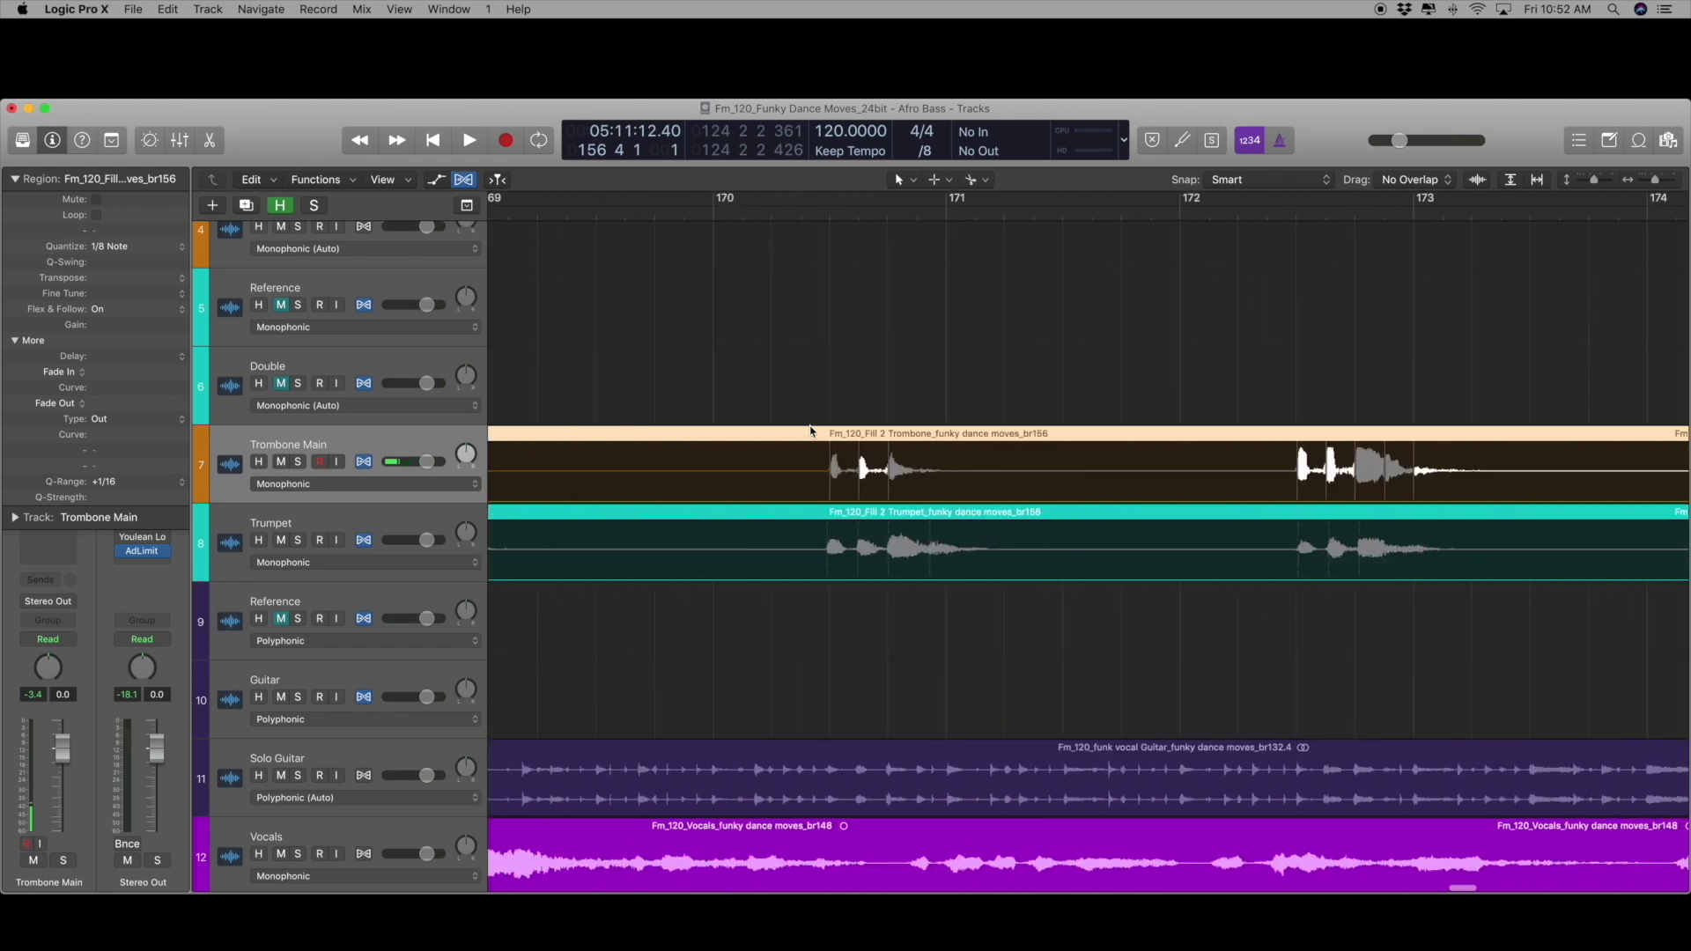
scroll(812, 431, "right", 10)
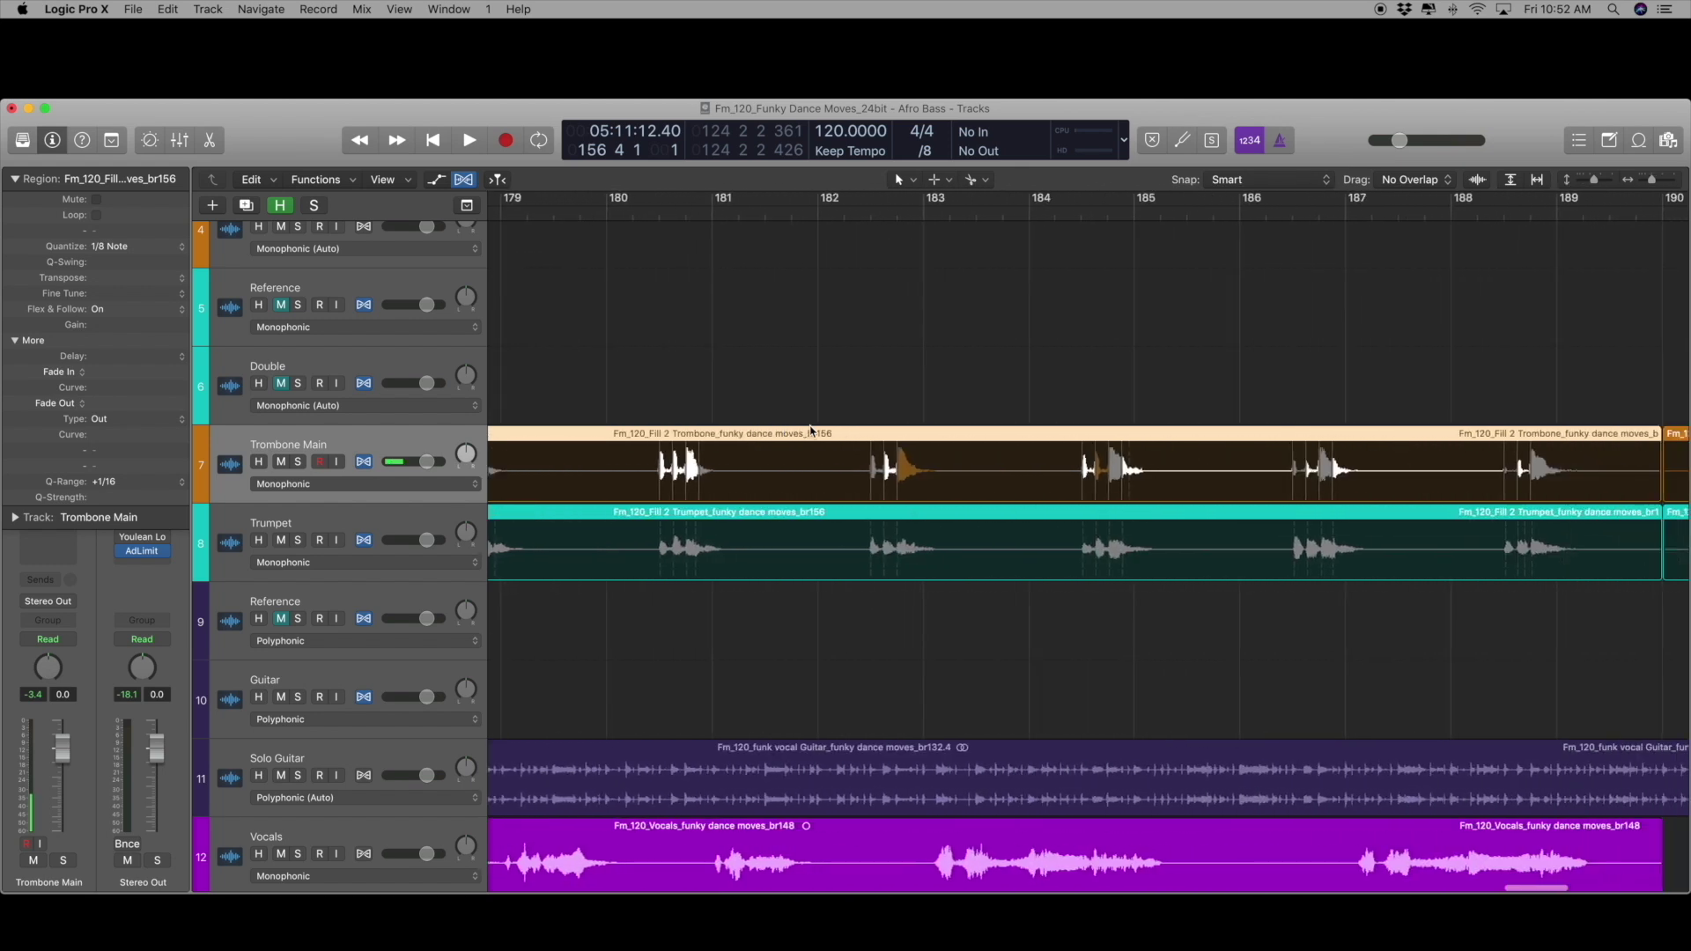
scroll(811, 431, "left", 20)
scroll(808, 429, "left", 10)
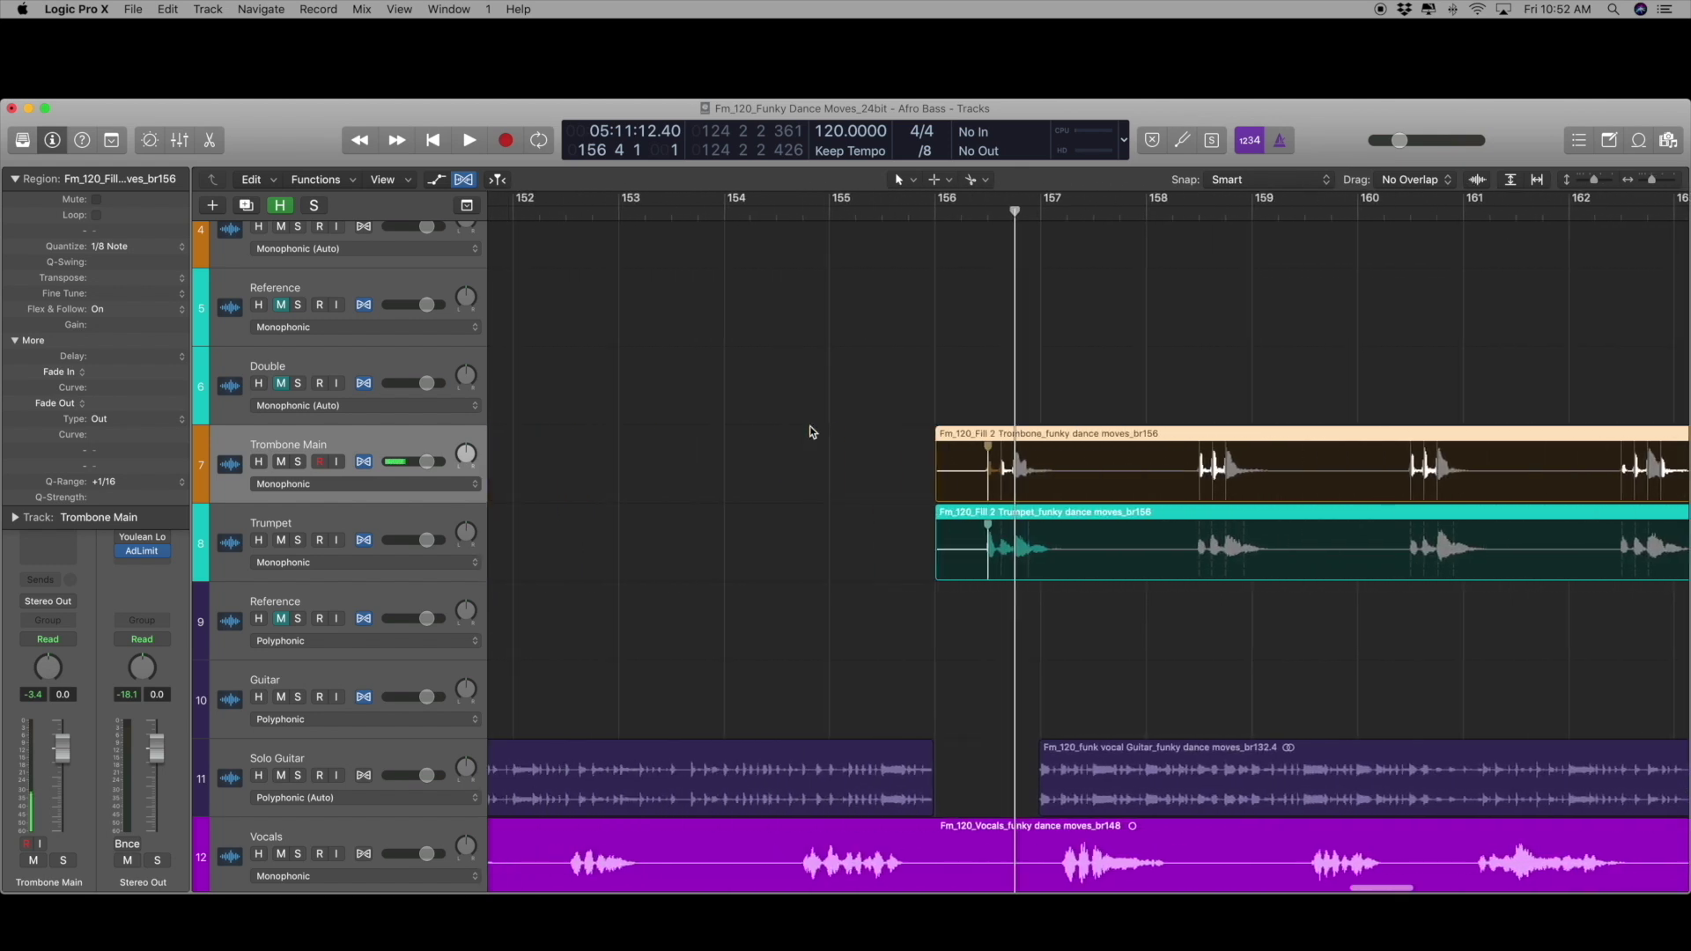
Open the Trumpet region starting at bar 156 in the audio file editor and turn on transient editing
left_click(908, 516)
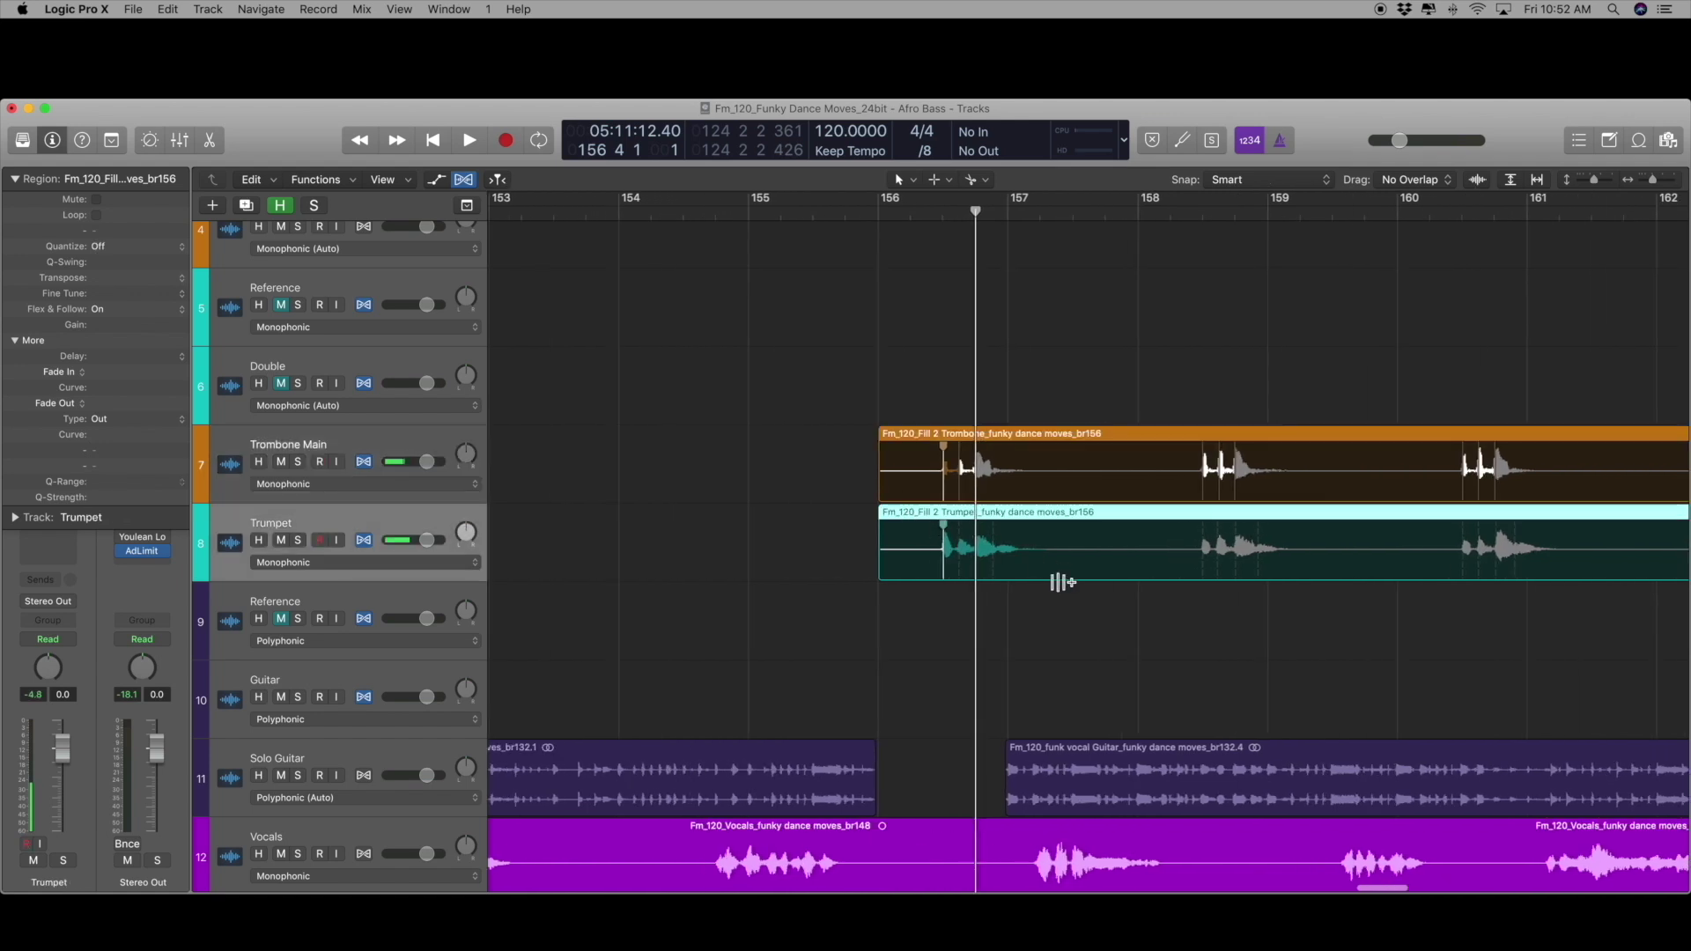
scroll(1105, 626, "right", 4)
scroll(1105, 627, "right", 1)
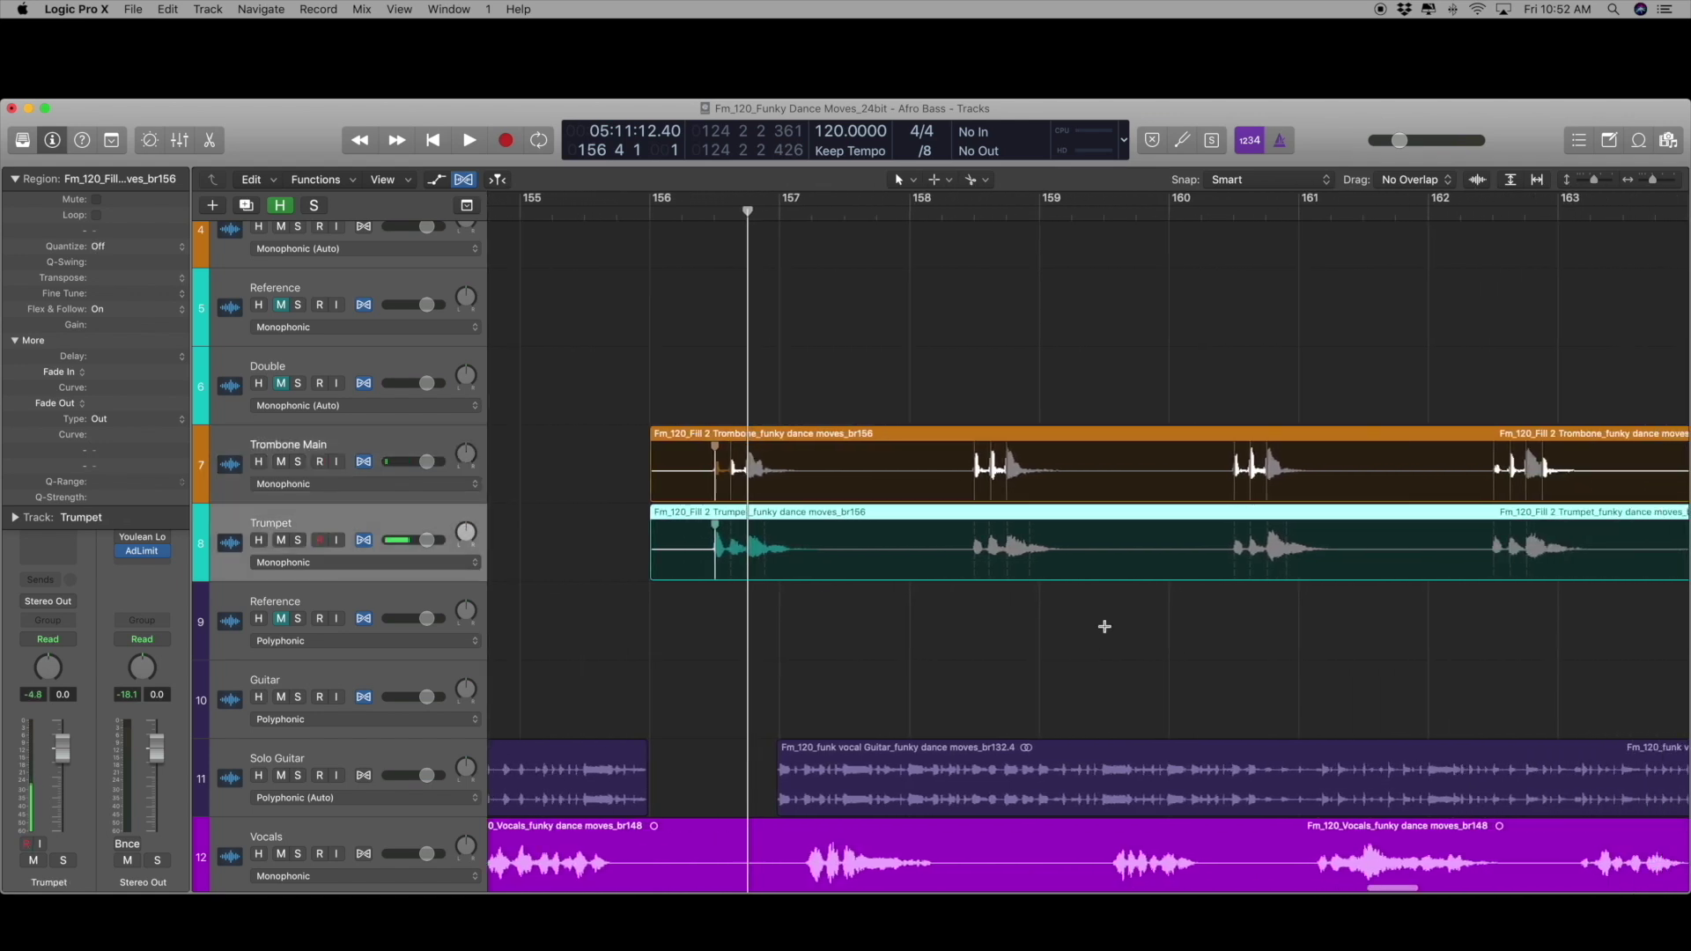
key("super+Right")
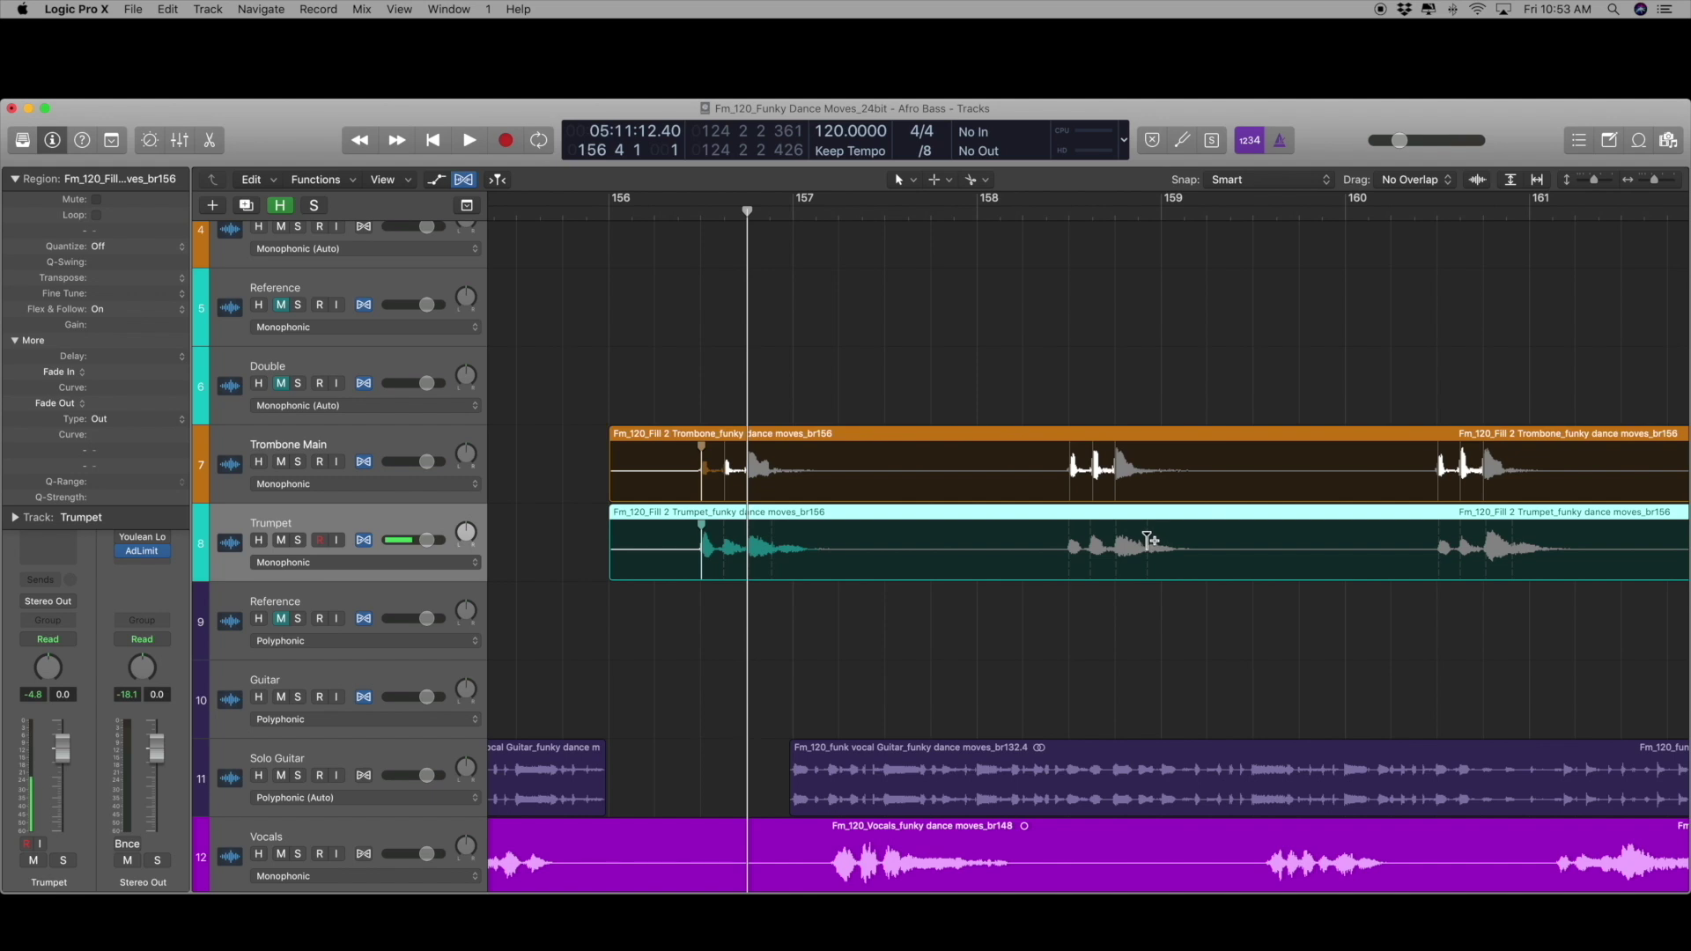
scroll(773, 529, "right", 5)
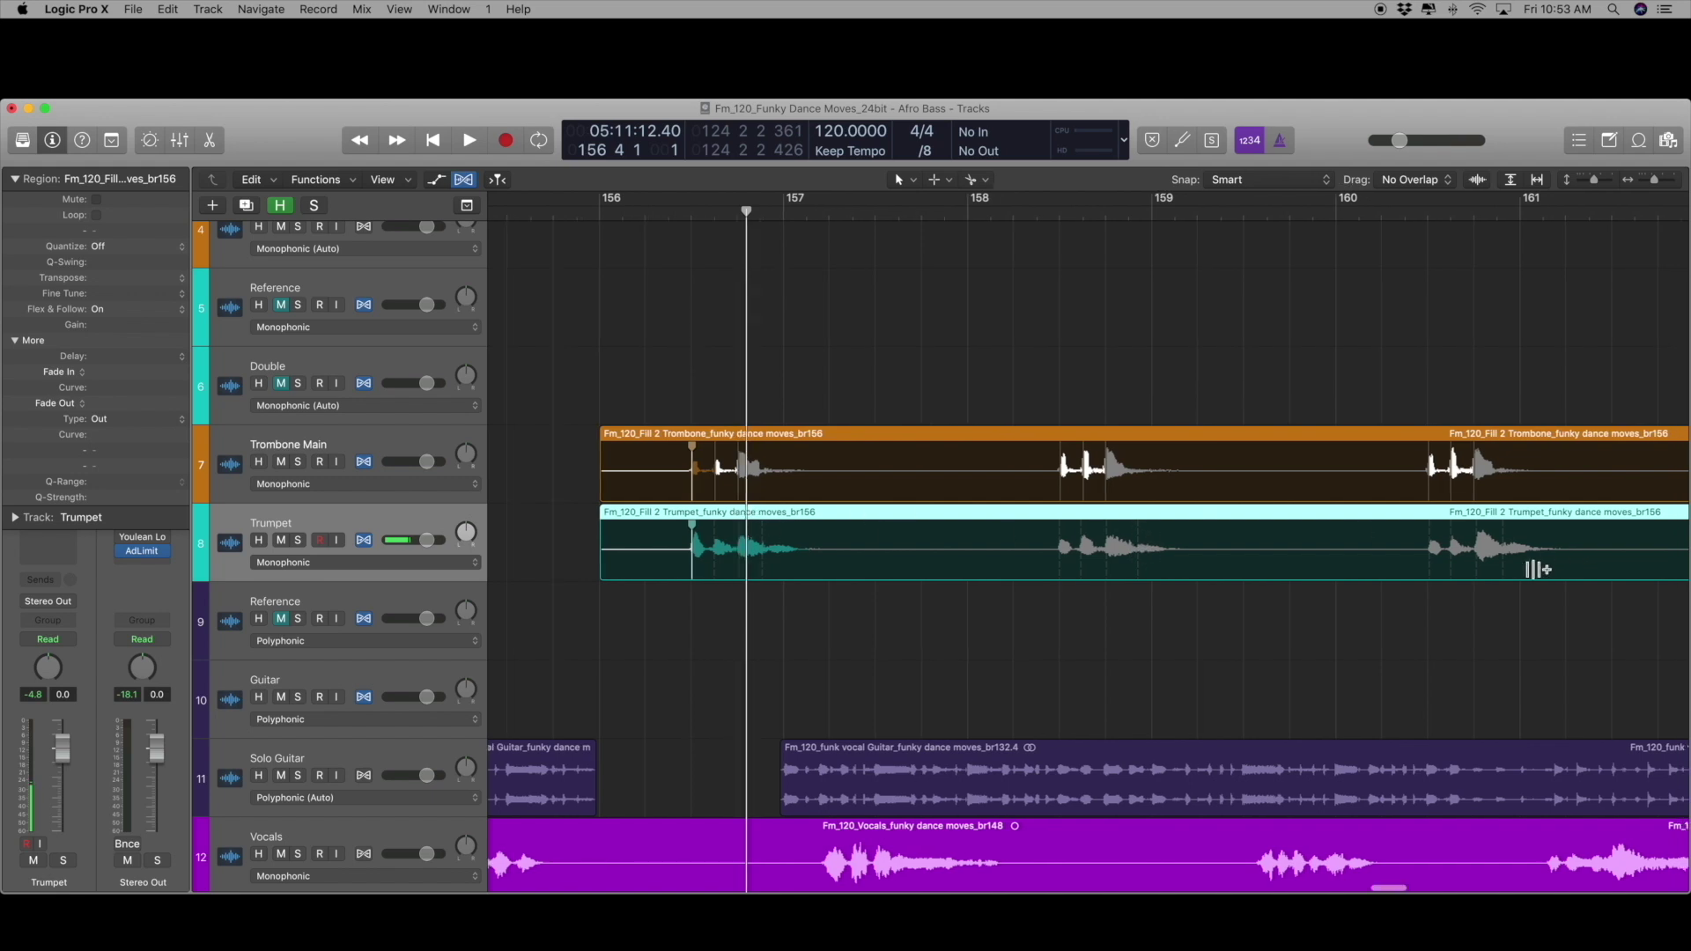
key("super+Left")
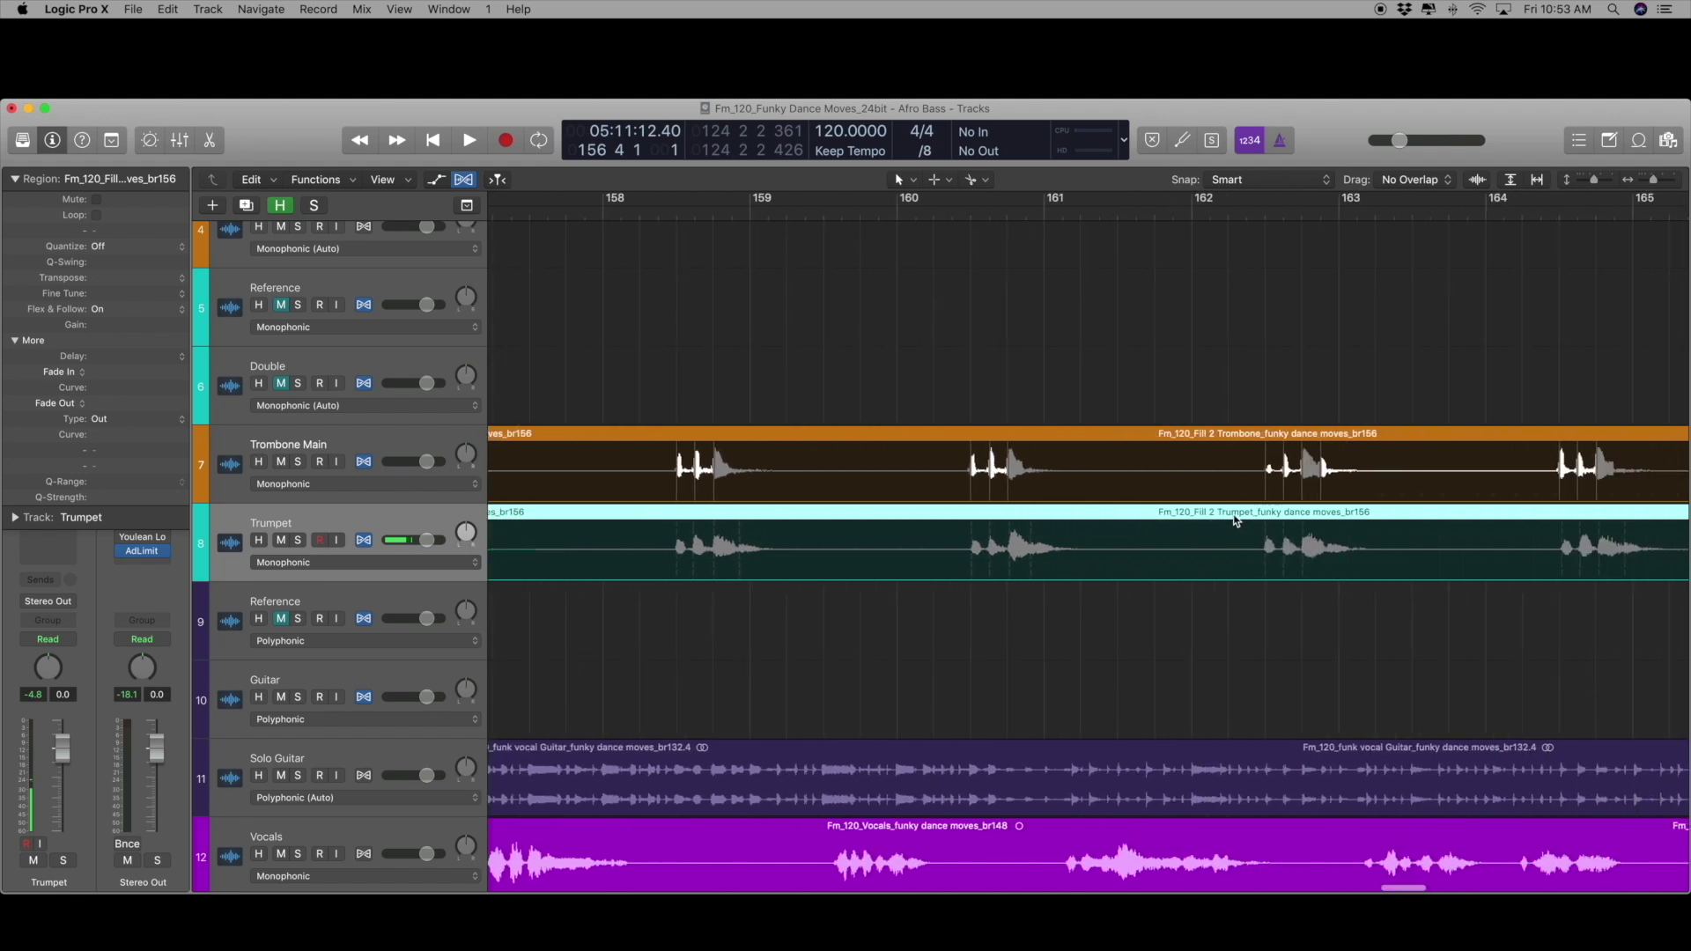
double_click(1011, 515)
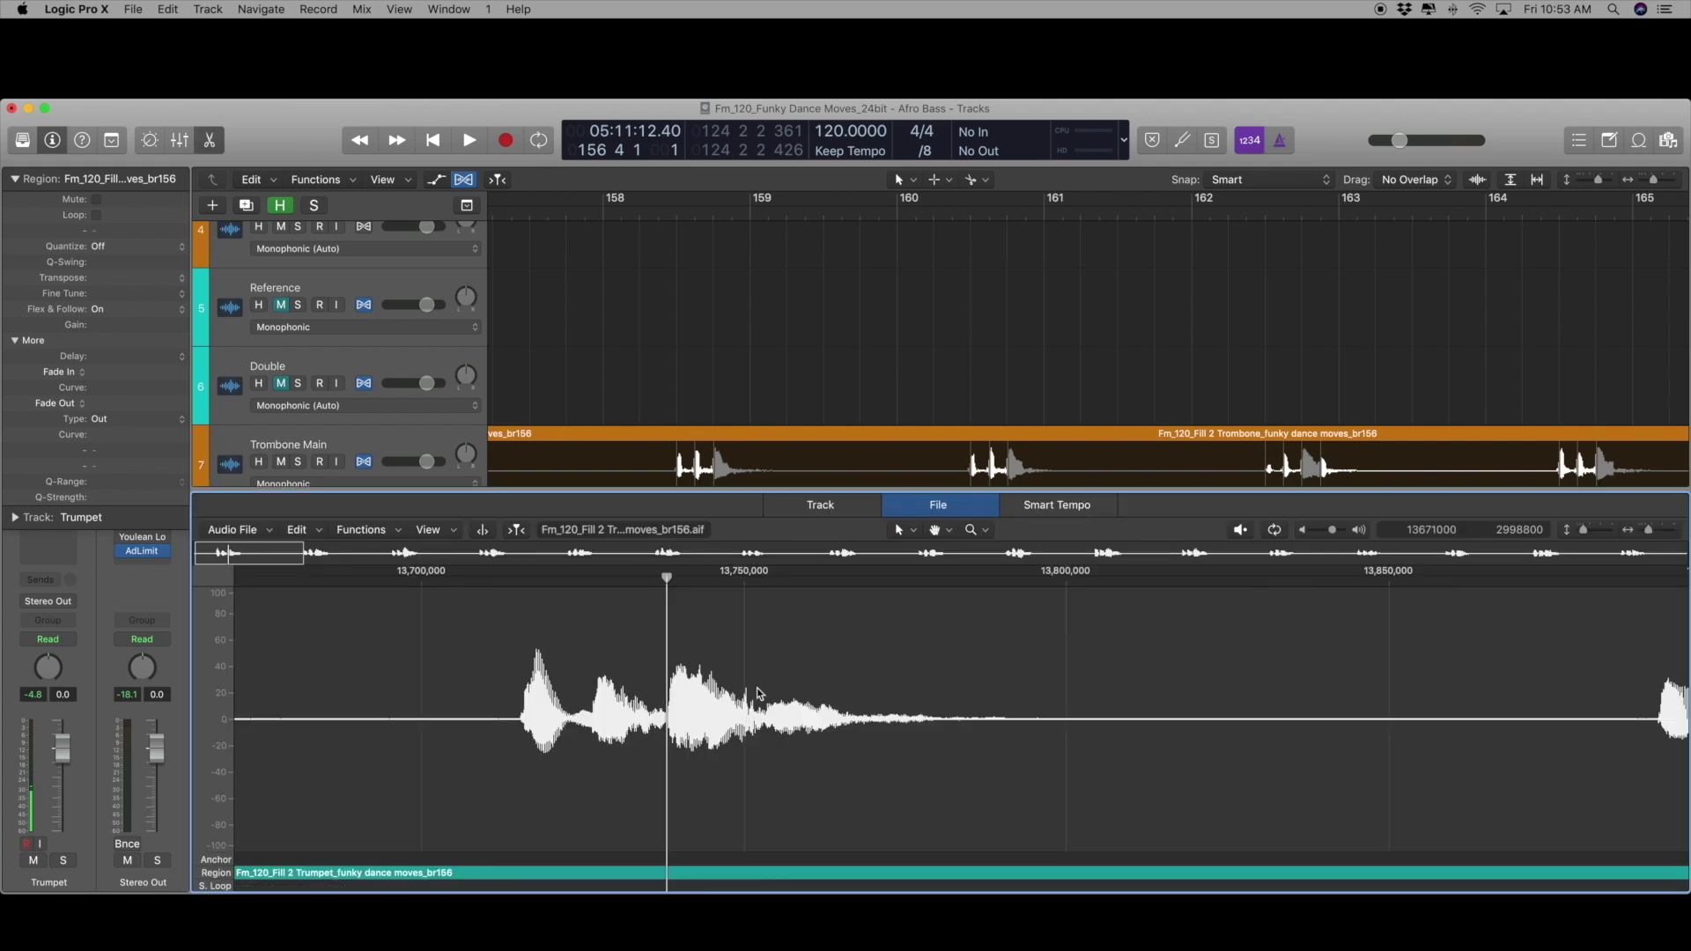
left_click(484, 530)
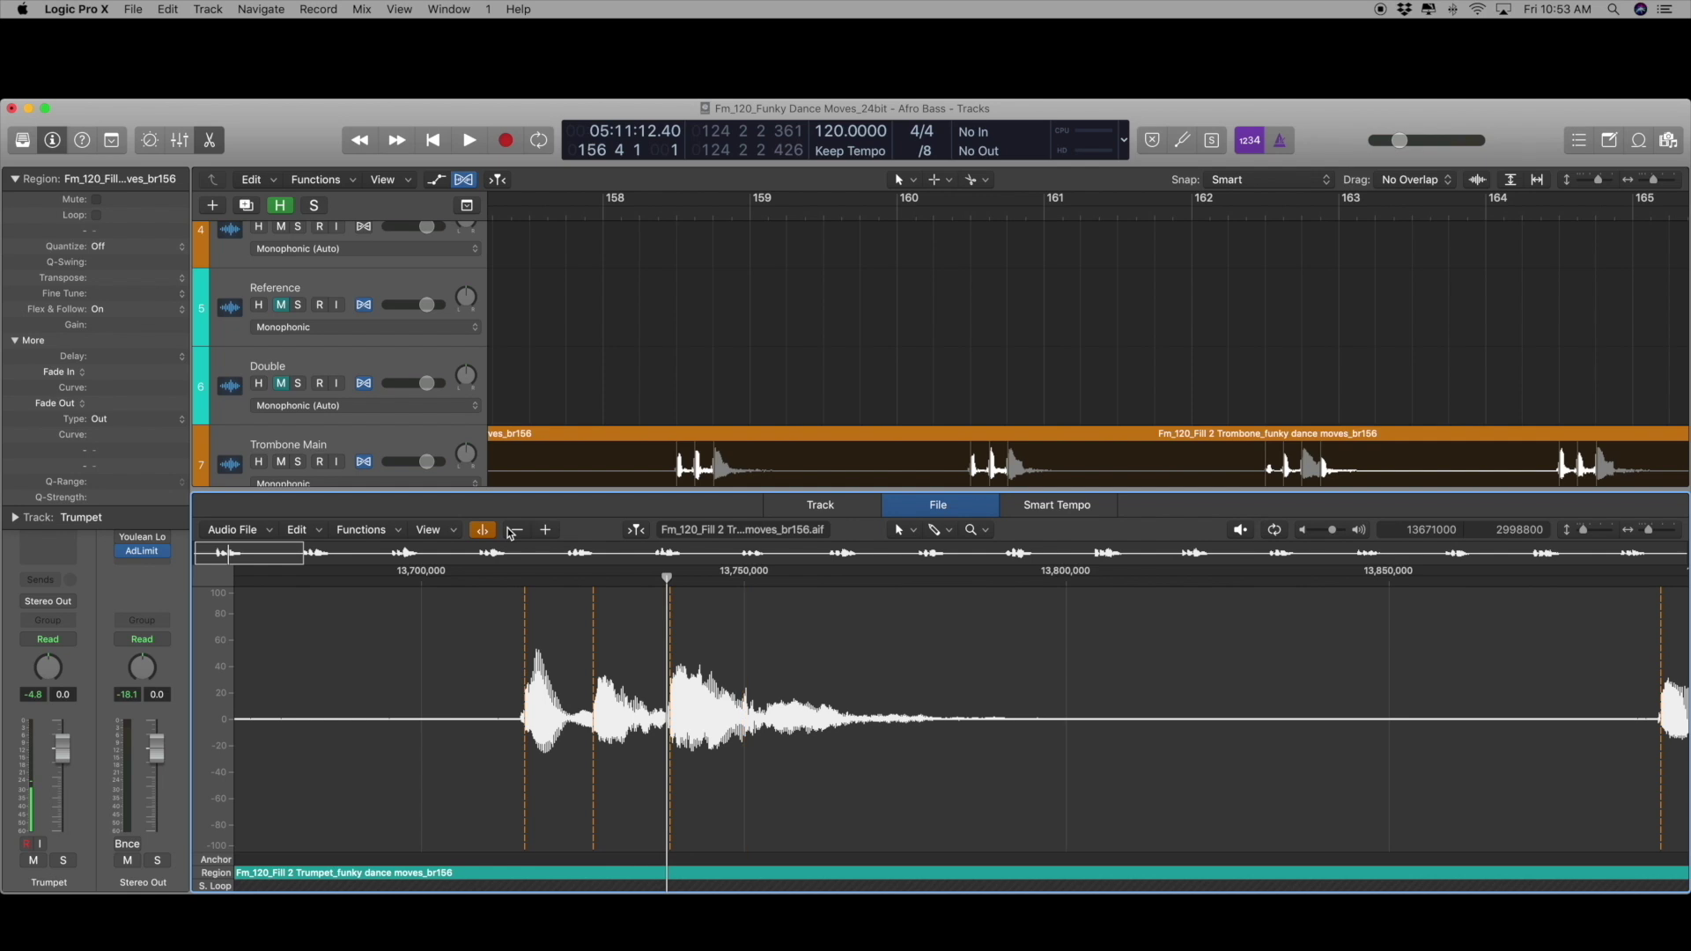
Compare the Trumpet's transient markers with the Trombone Main notes from bar 158 to bar 189
scroll(1013, 750, "right", 3)
scroll(944, 415, "down", 5)
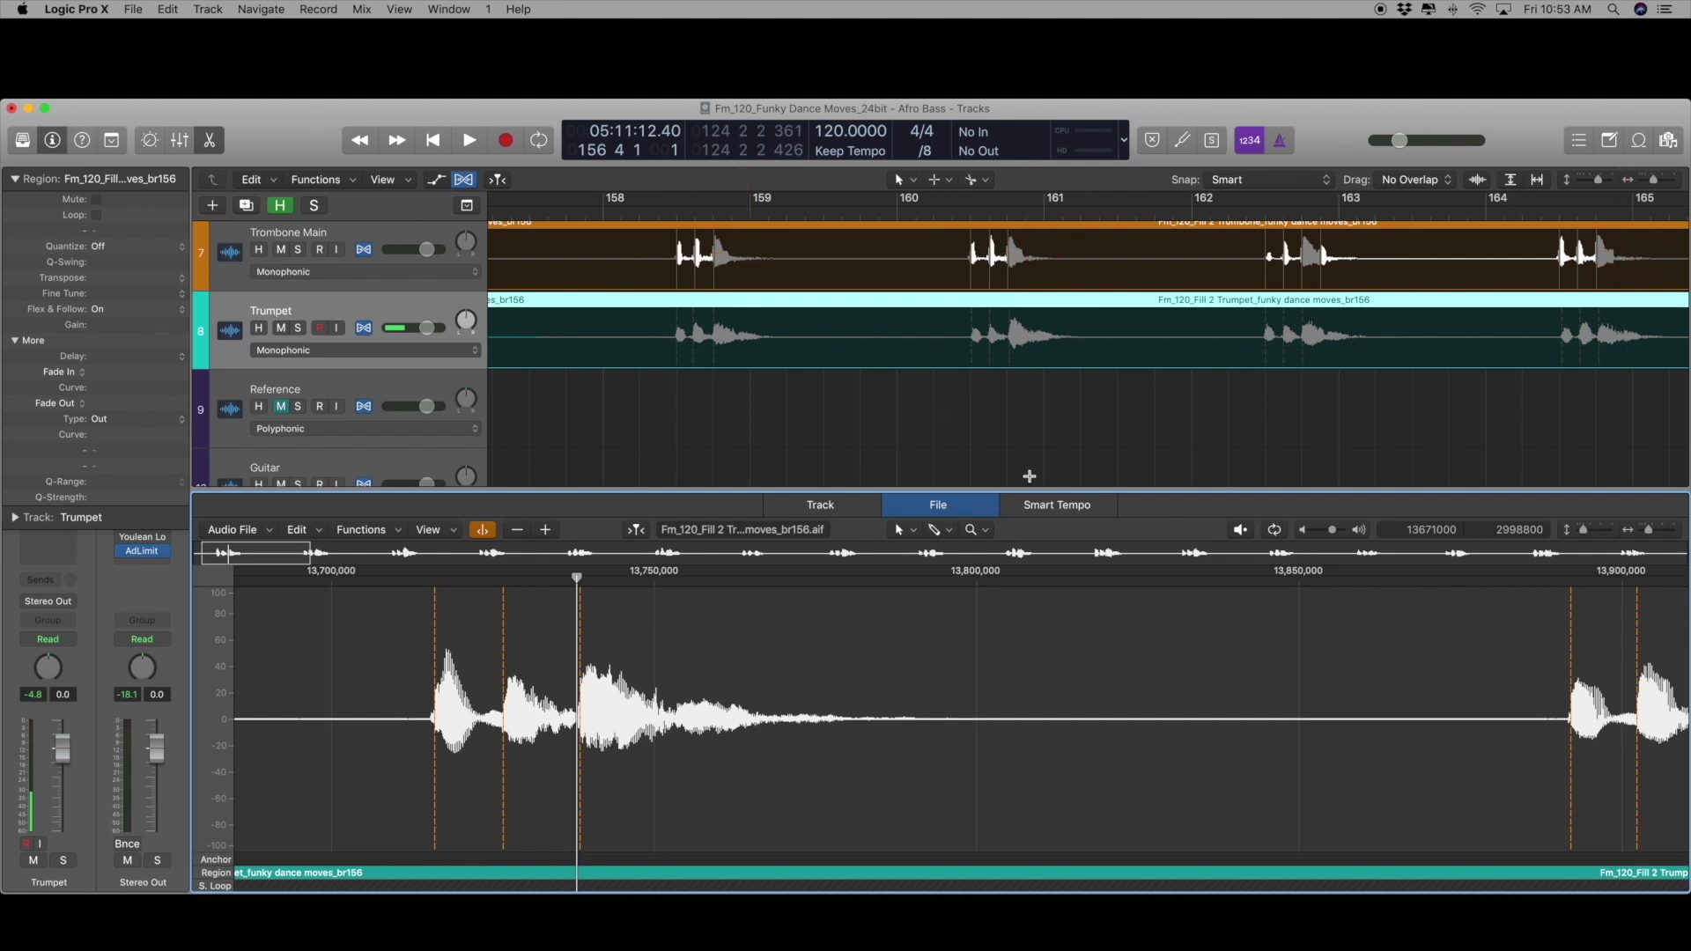
scroll(1045, 400, "right", 10)
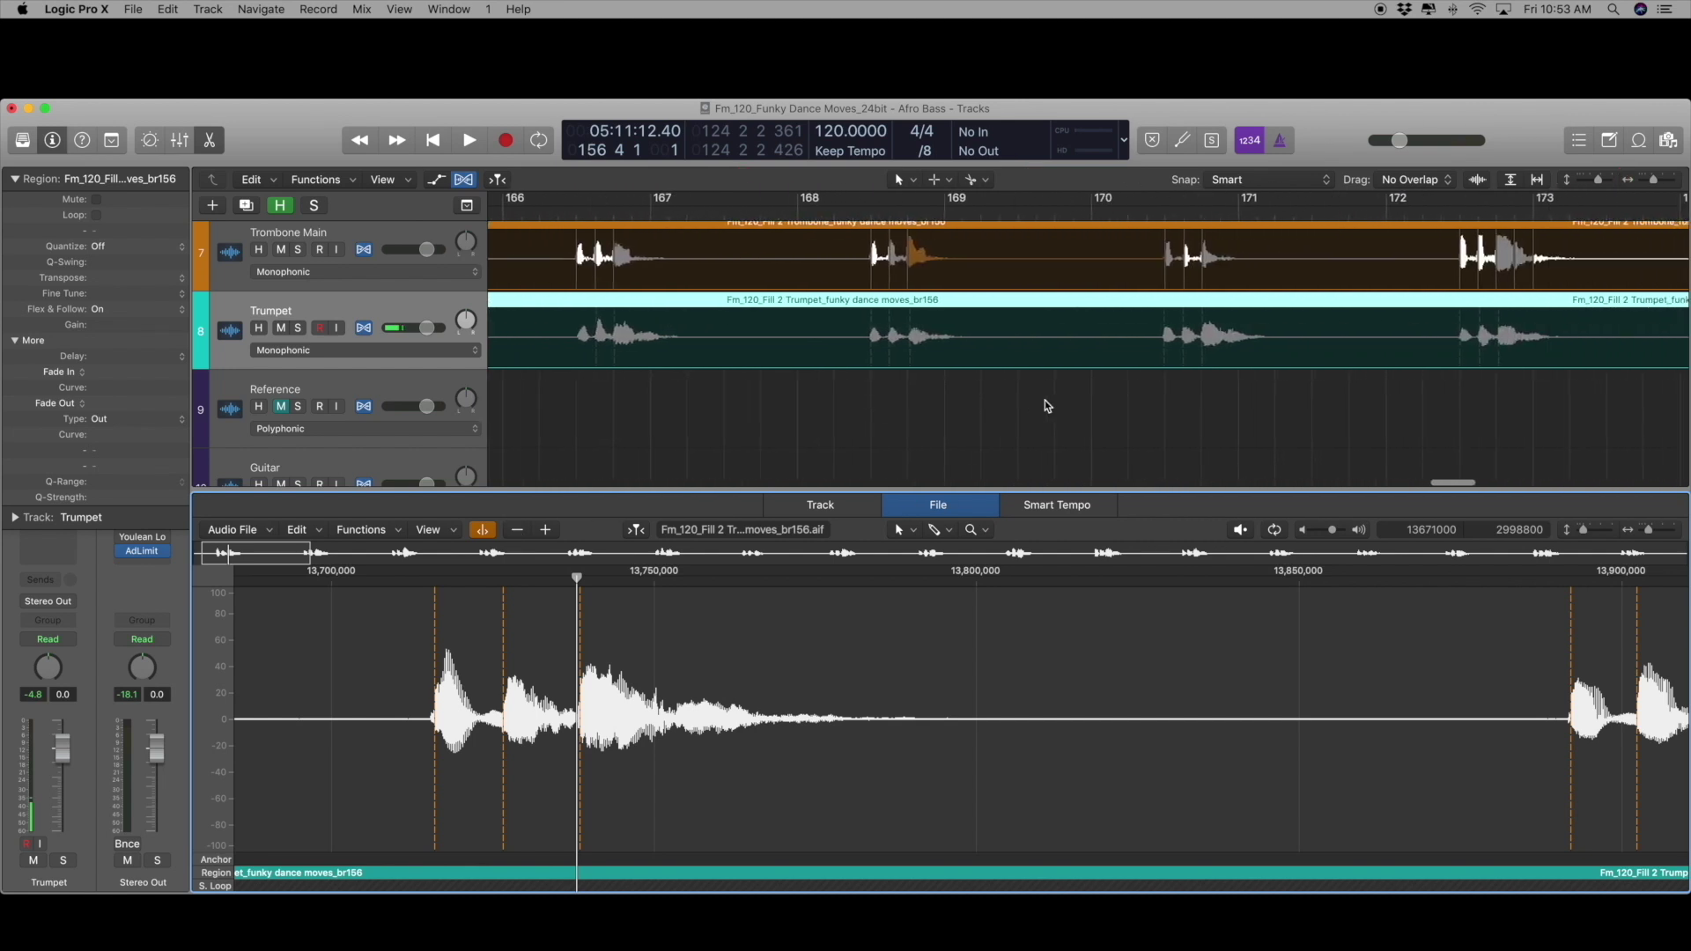
scroll(1045, 400, "right", 8)
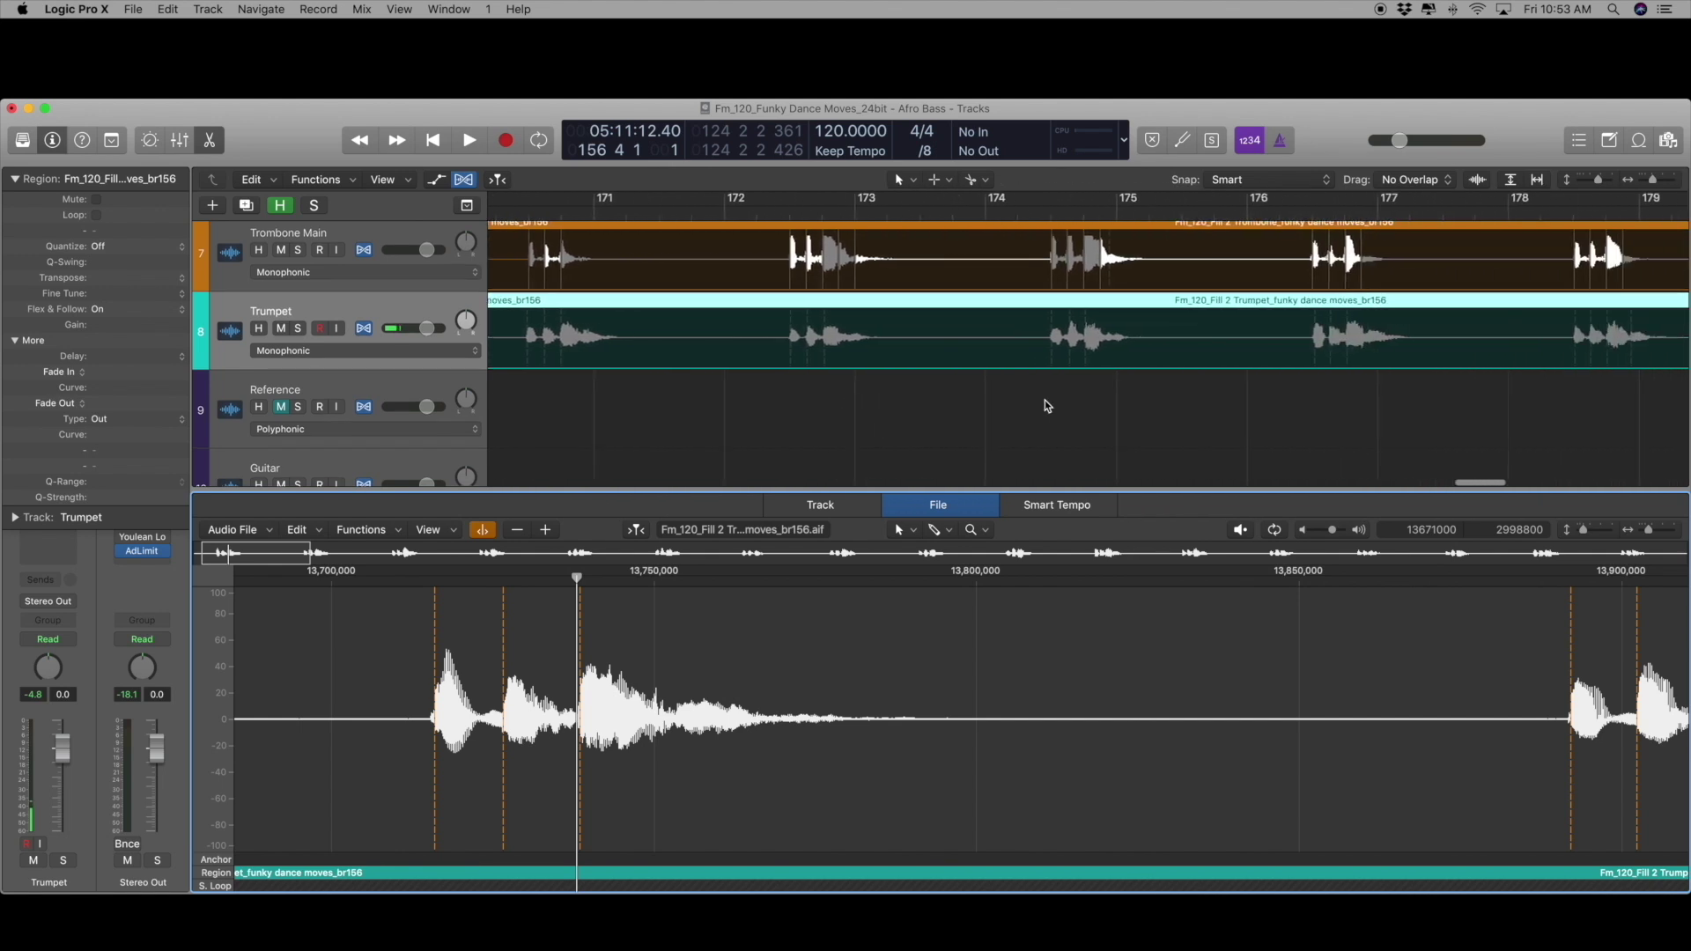
scroll(1045, 400, "right", 5)
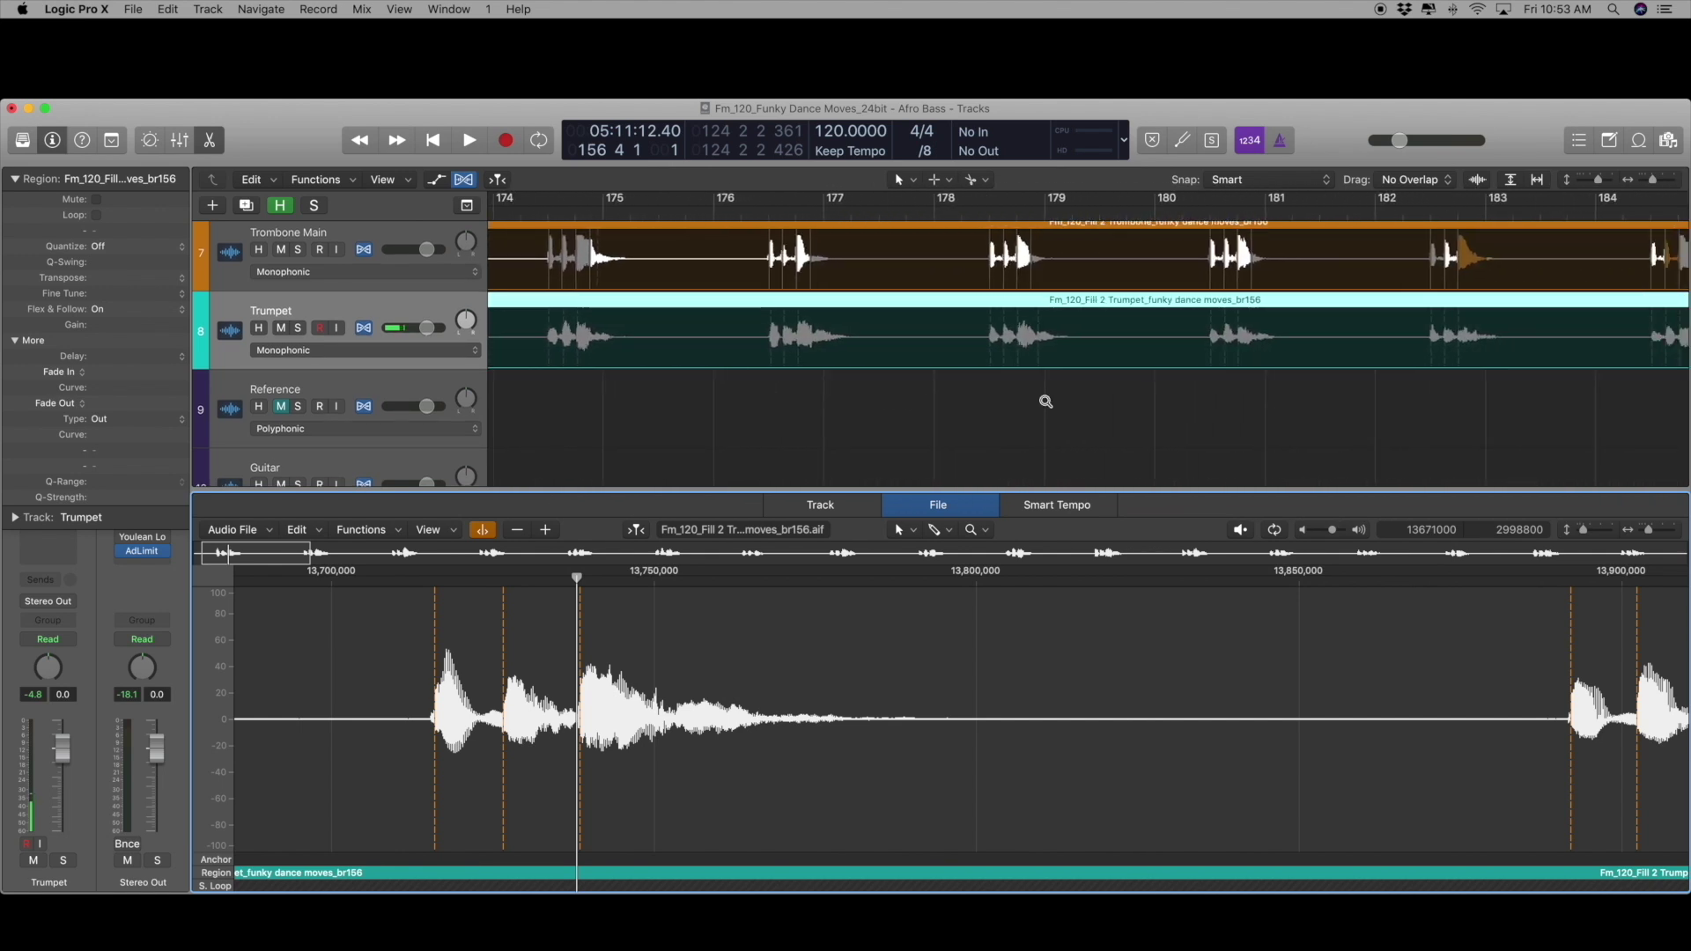
scroll(1045, 401, "down", 2)
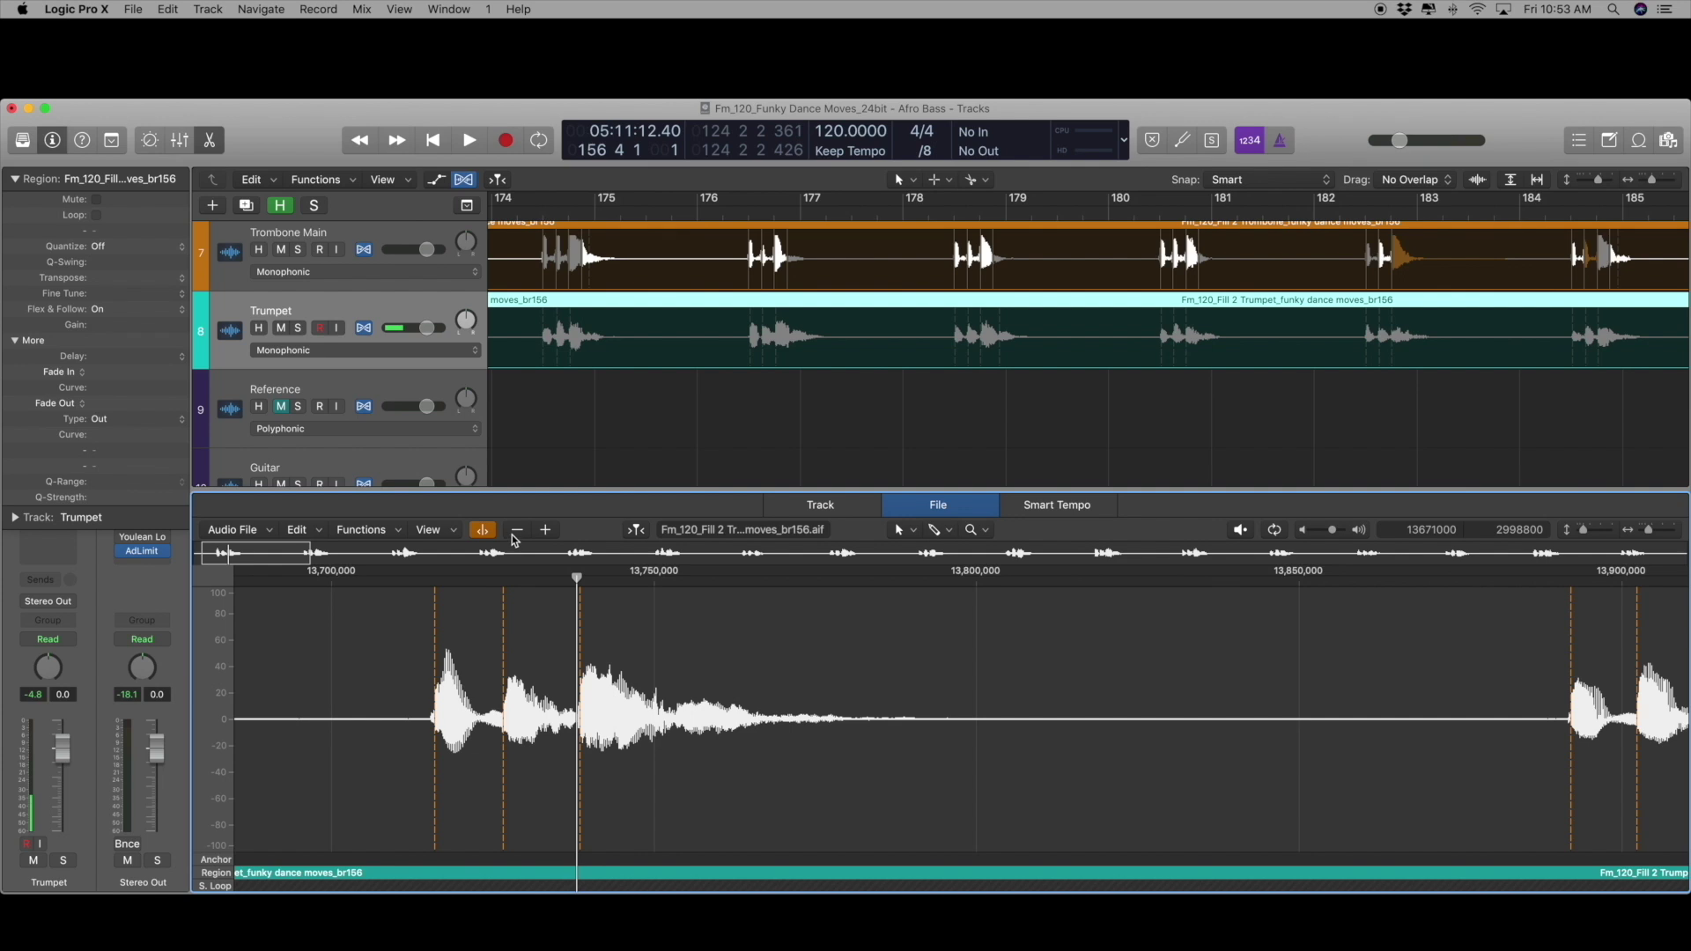
scroll(974, 422, "right", 10)
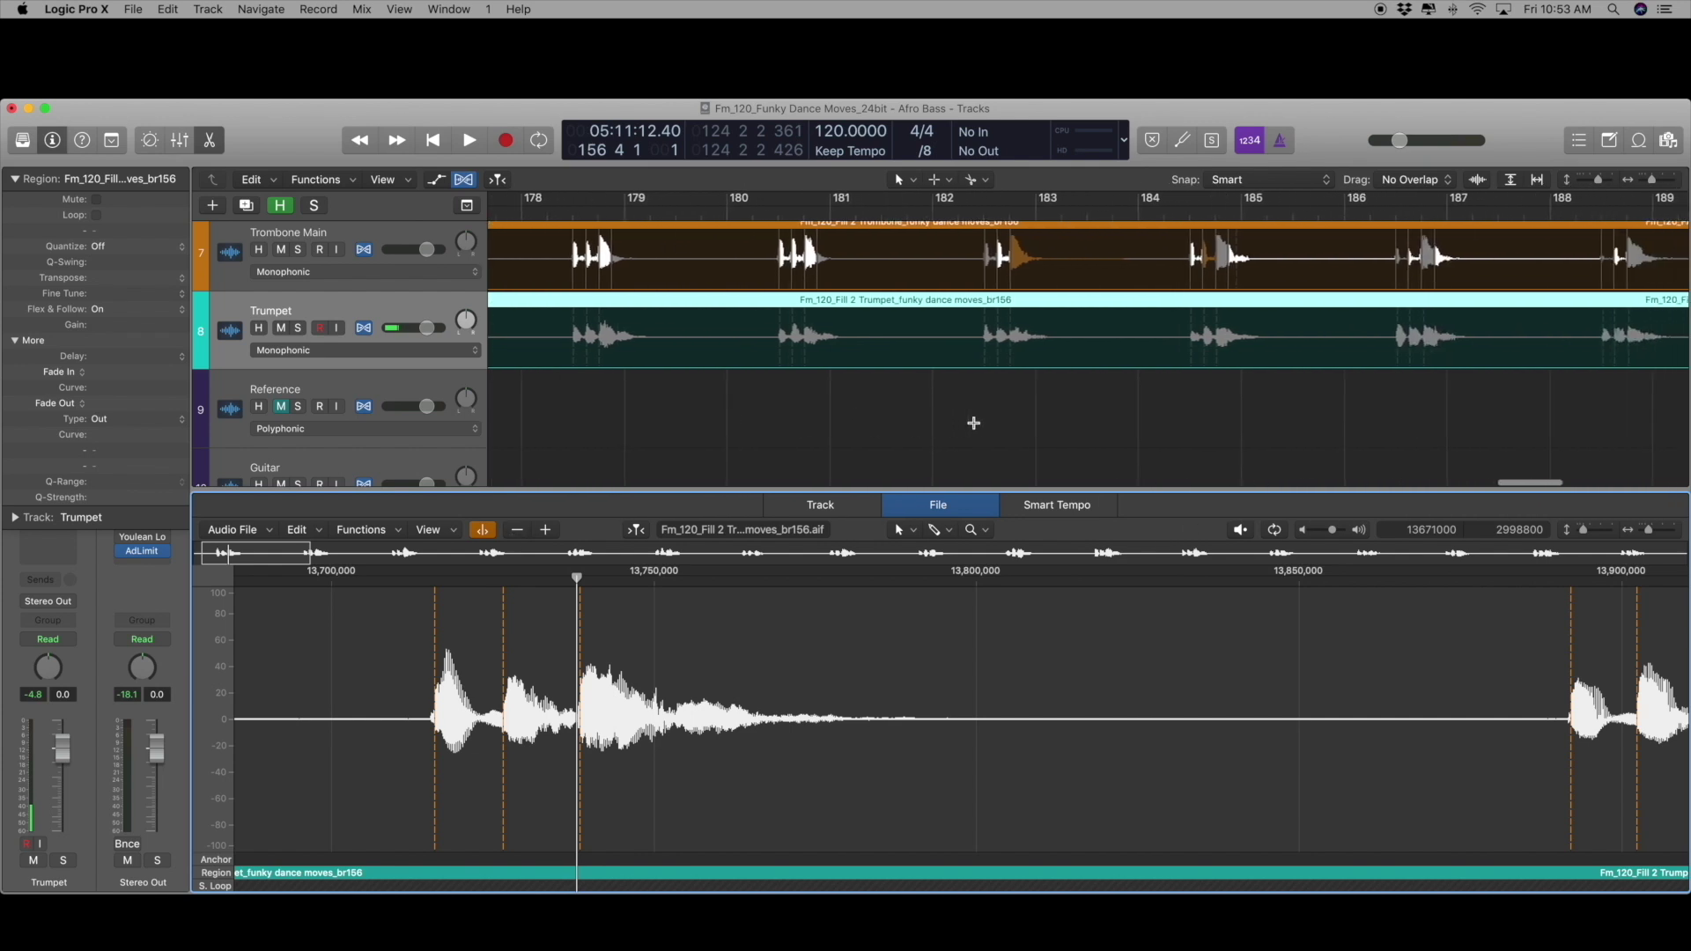
Quantize the Trumpet region starting at bar 156 to 1/8 Note
scroll(974, 423, "left", 20)
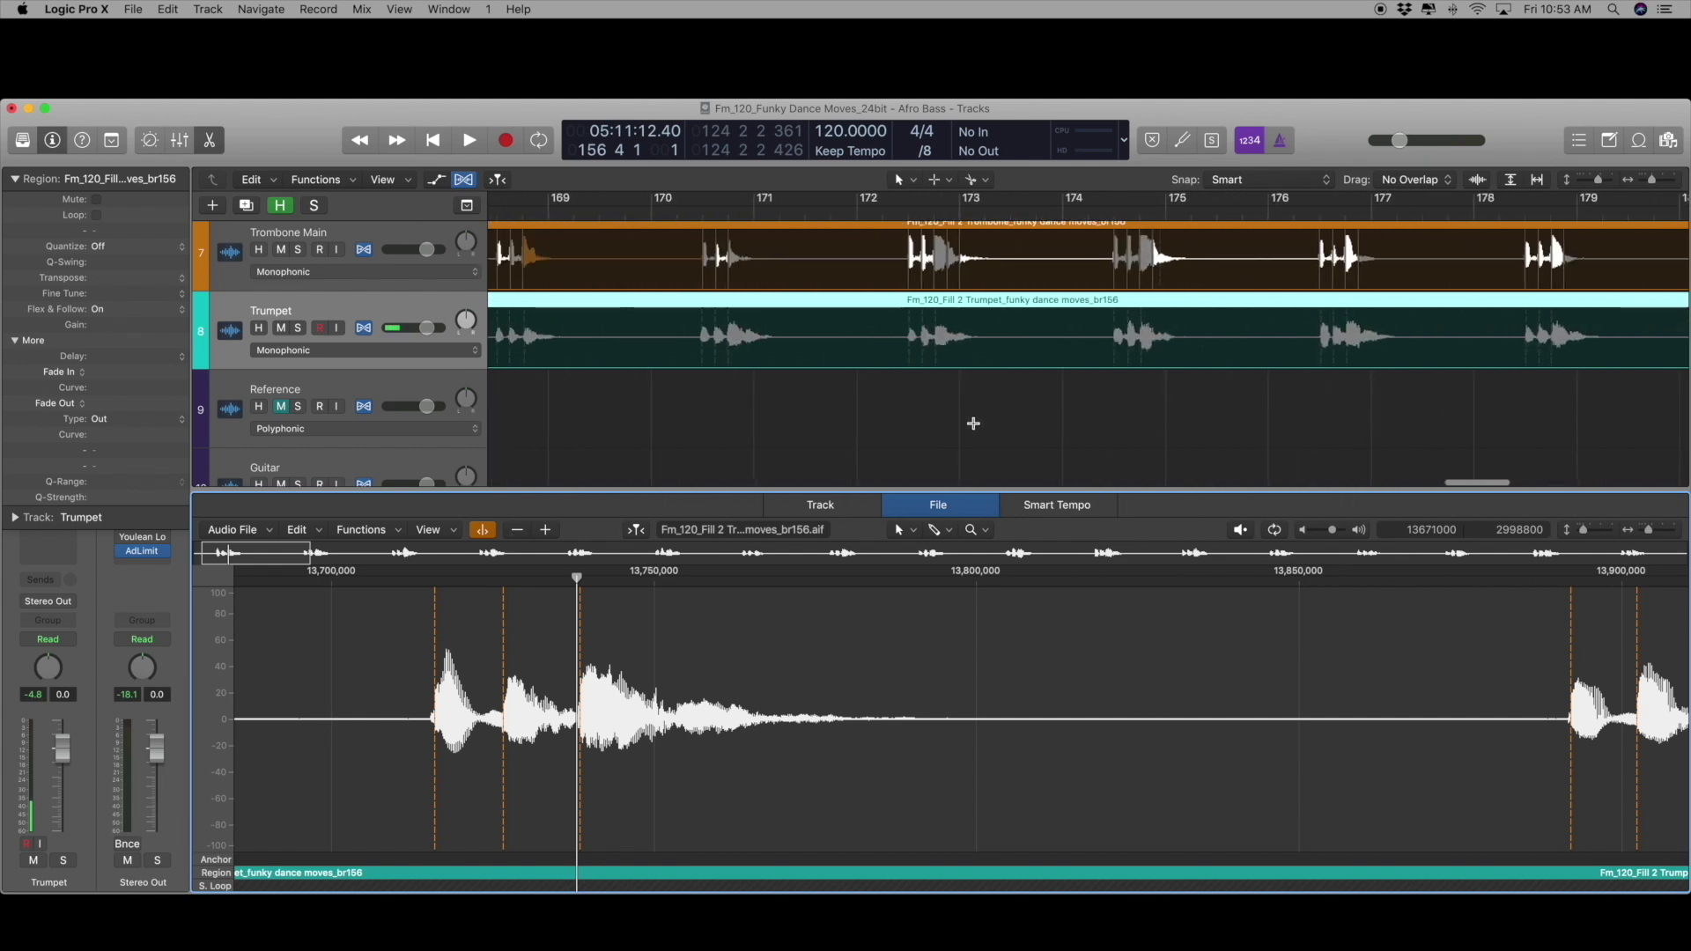
scroll(973, 425, "left", 3)
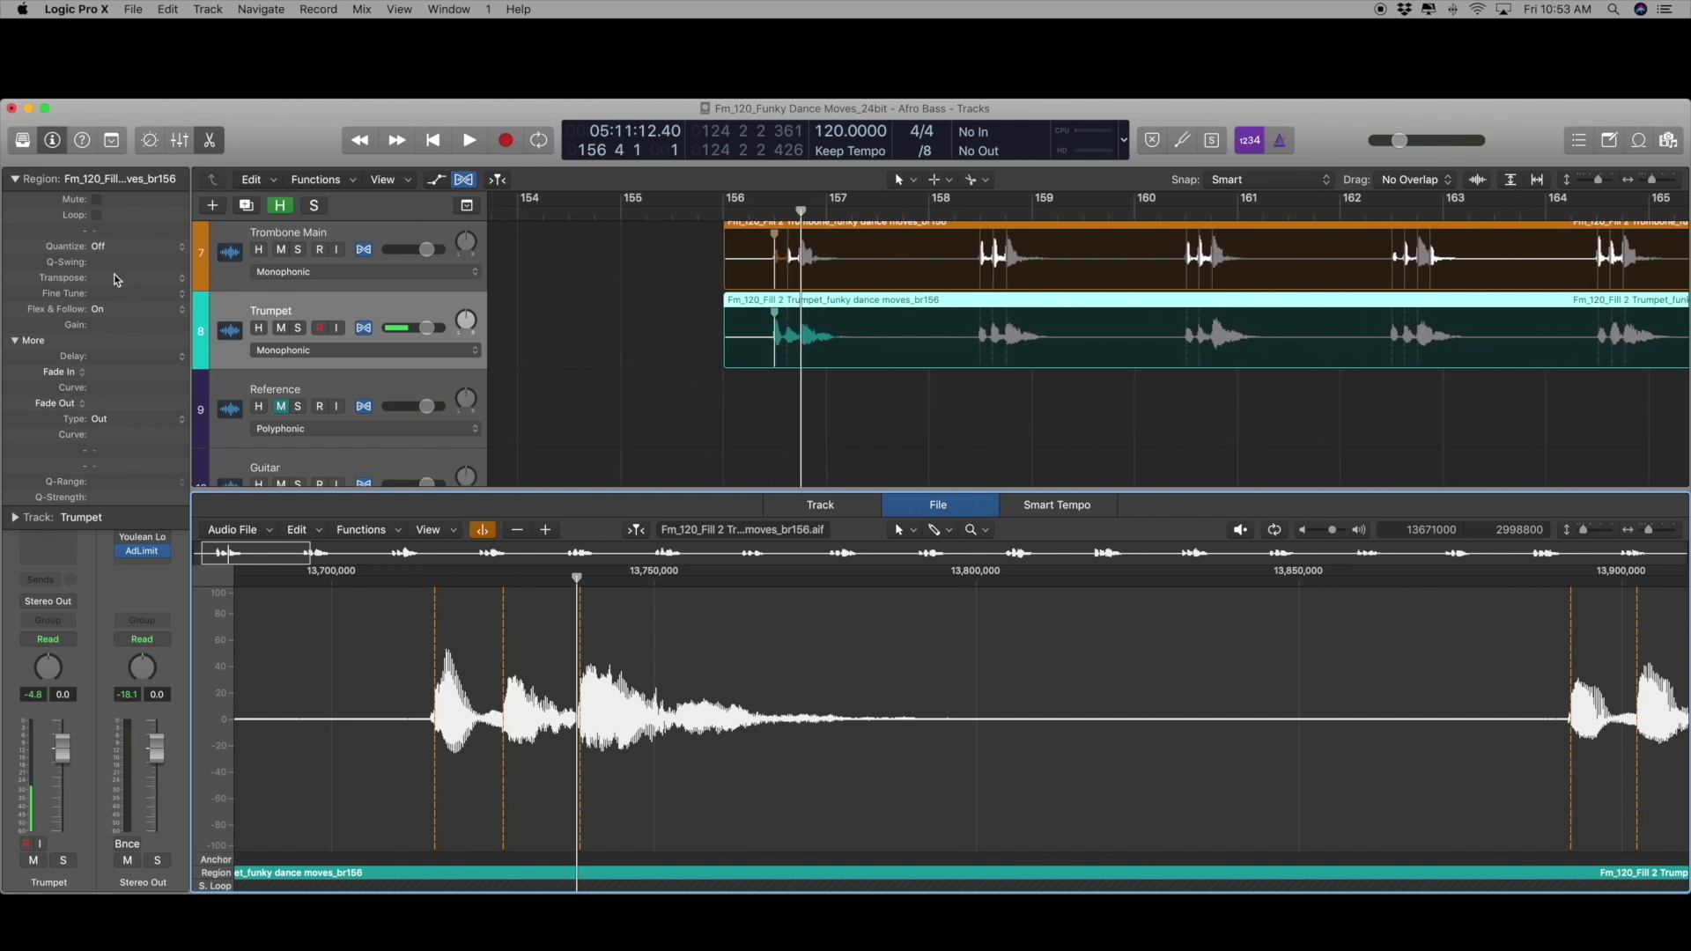
left_click(117, 242)
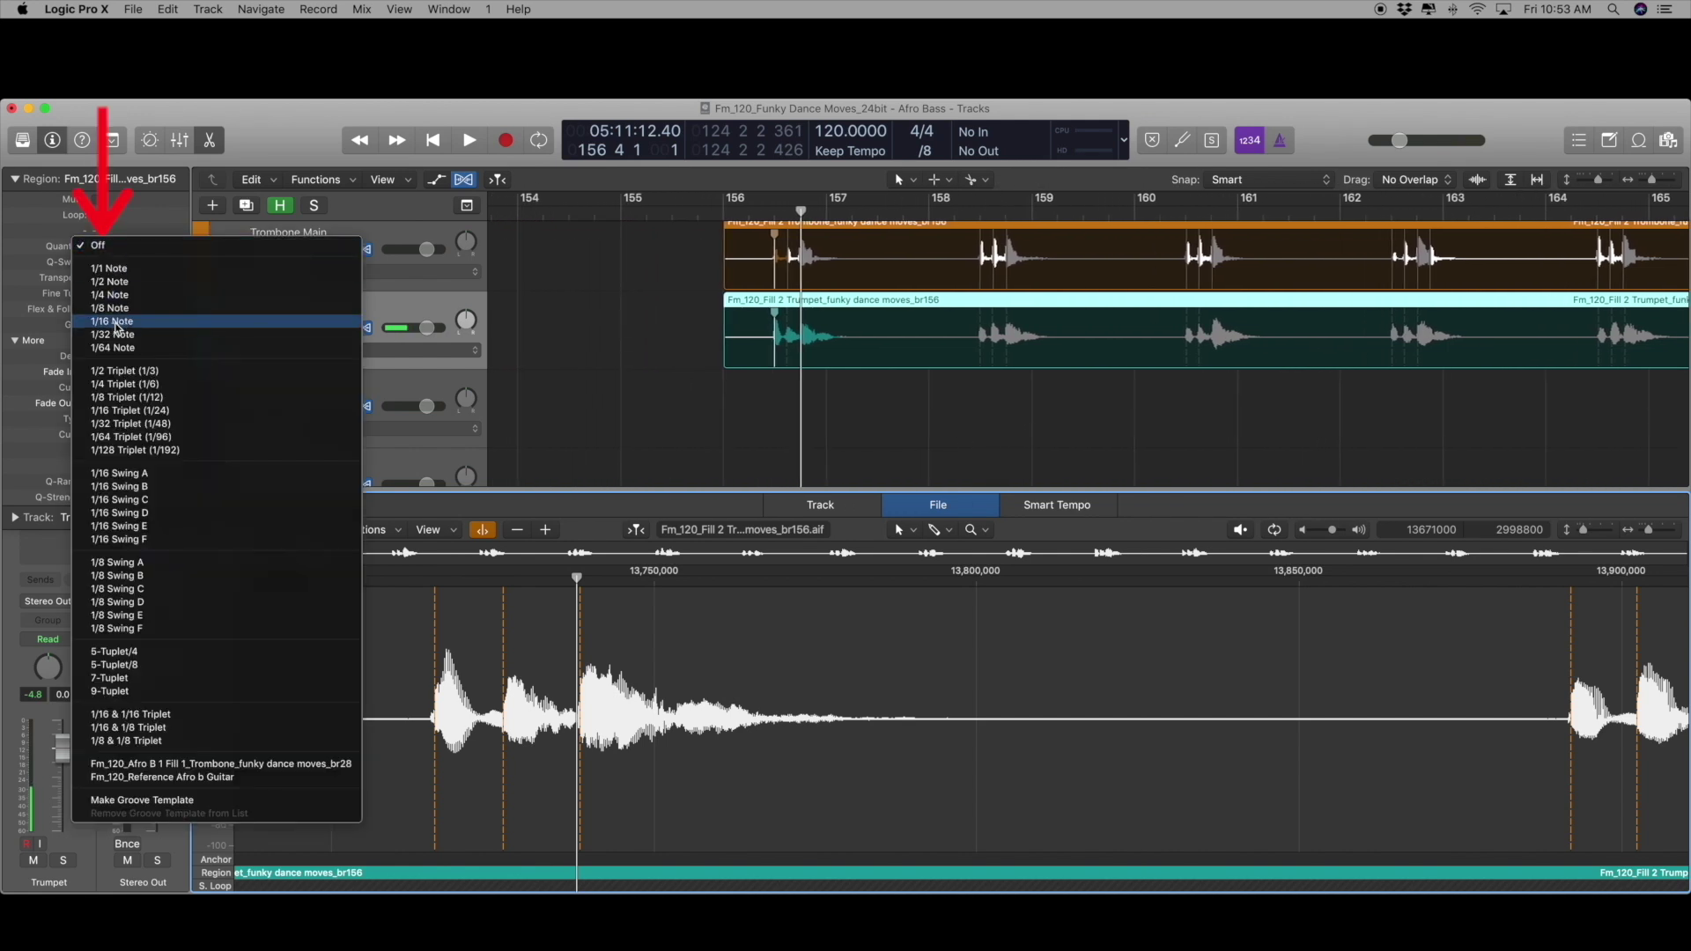
left_click(1083, 403)
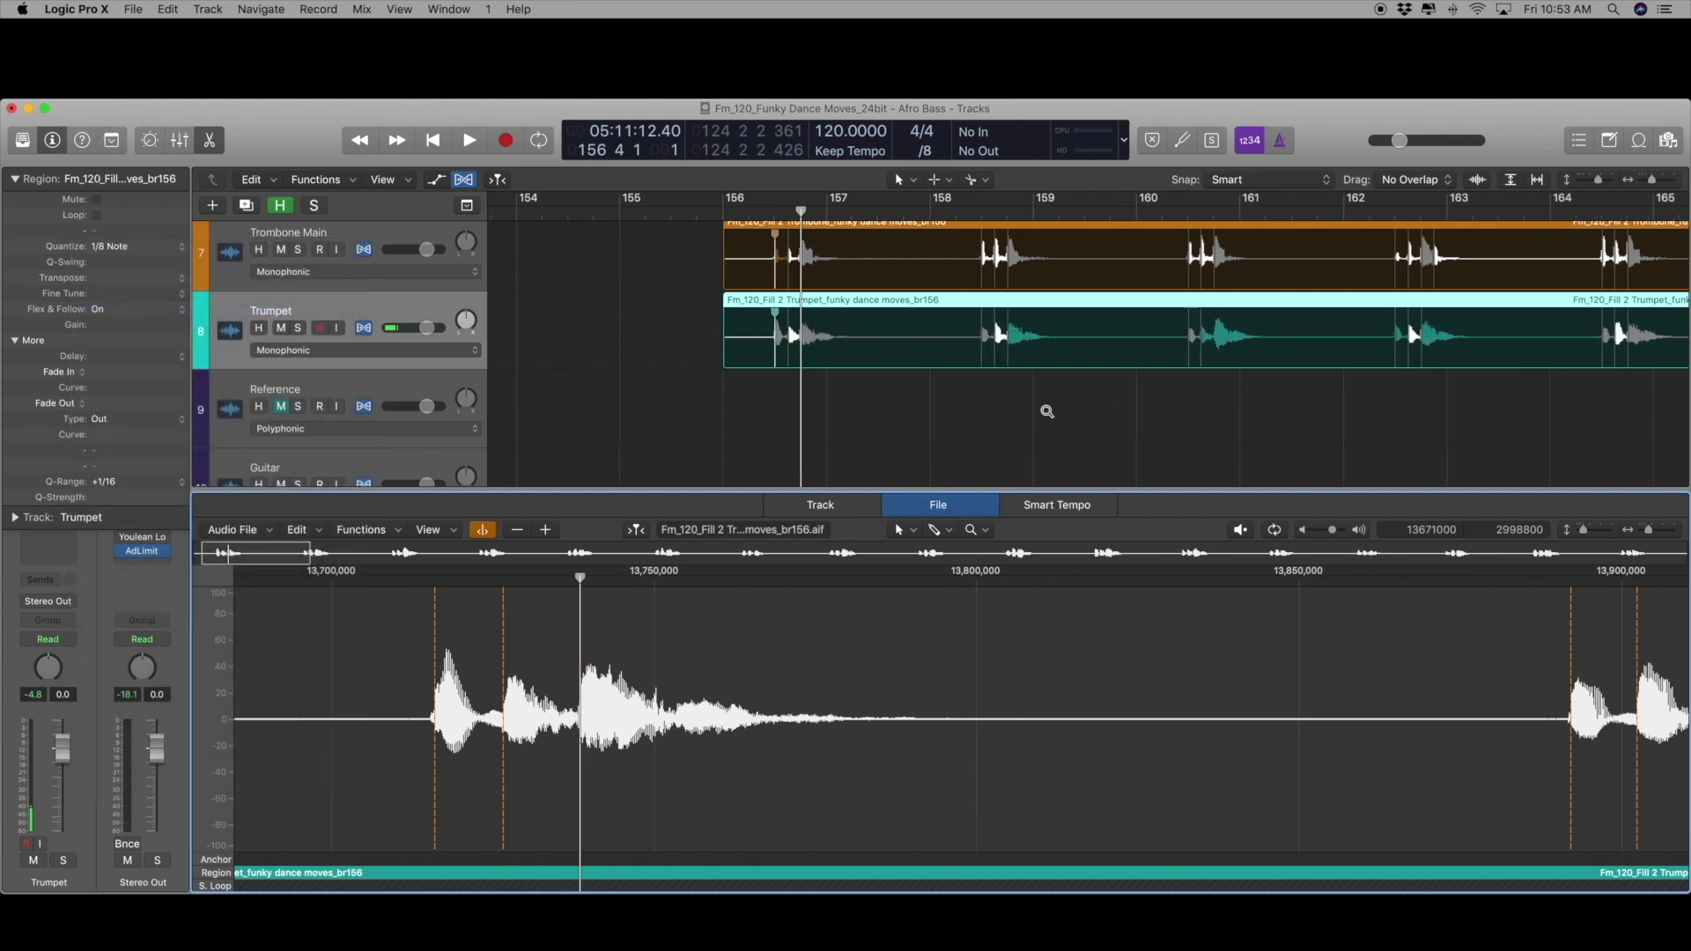
Set the flex marker of the Trumpet's third note in bar 160 to position 160 4 1 1
key("super+Right")
key("super+Right")
key("super+Right")
scroll(1045, 411, "right", 10)
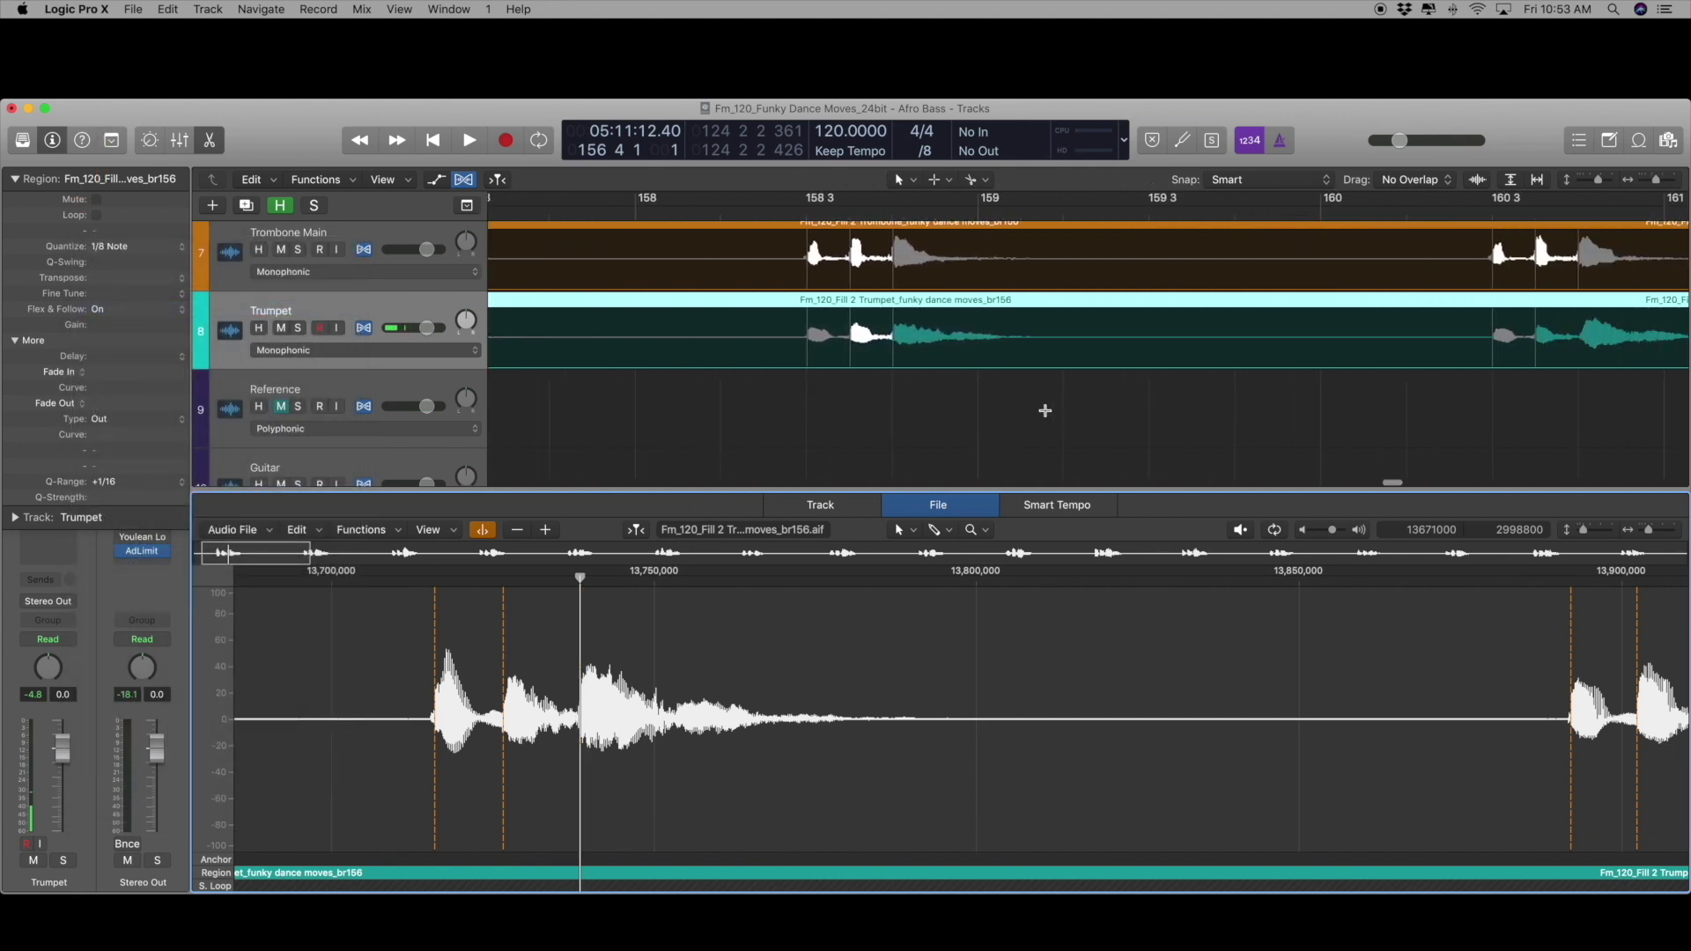
scroll(1045, 411, "right", 5)
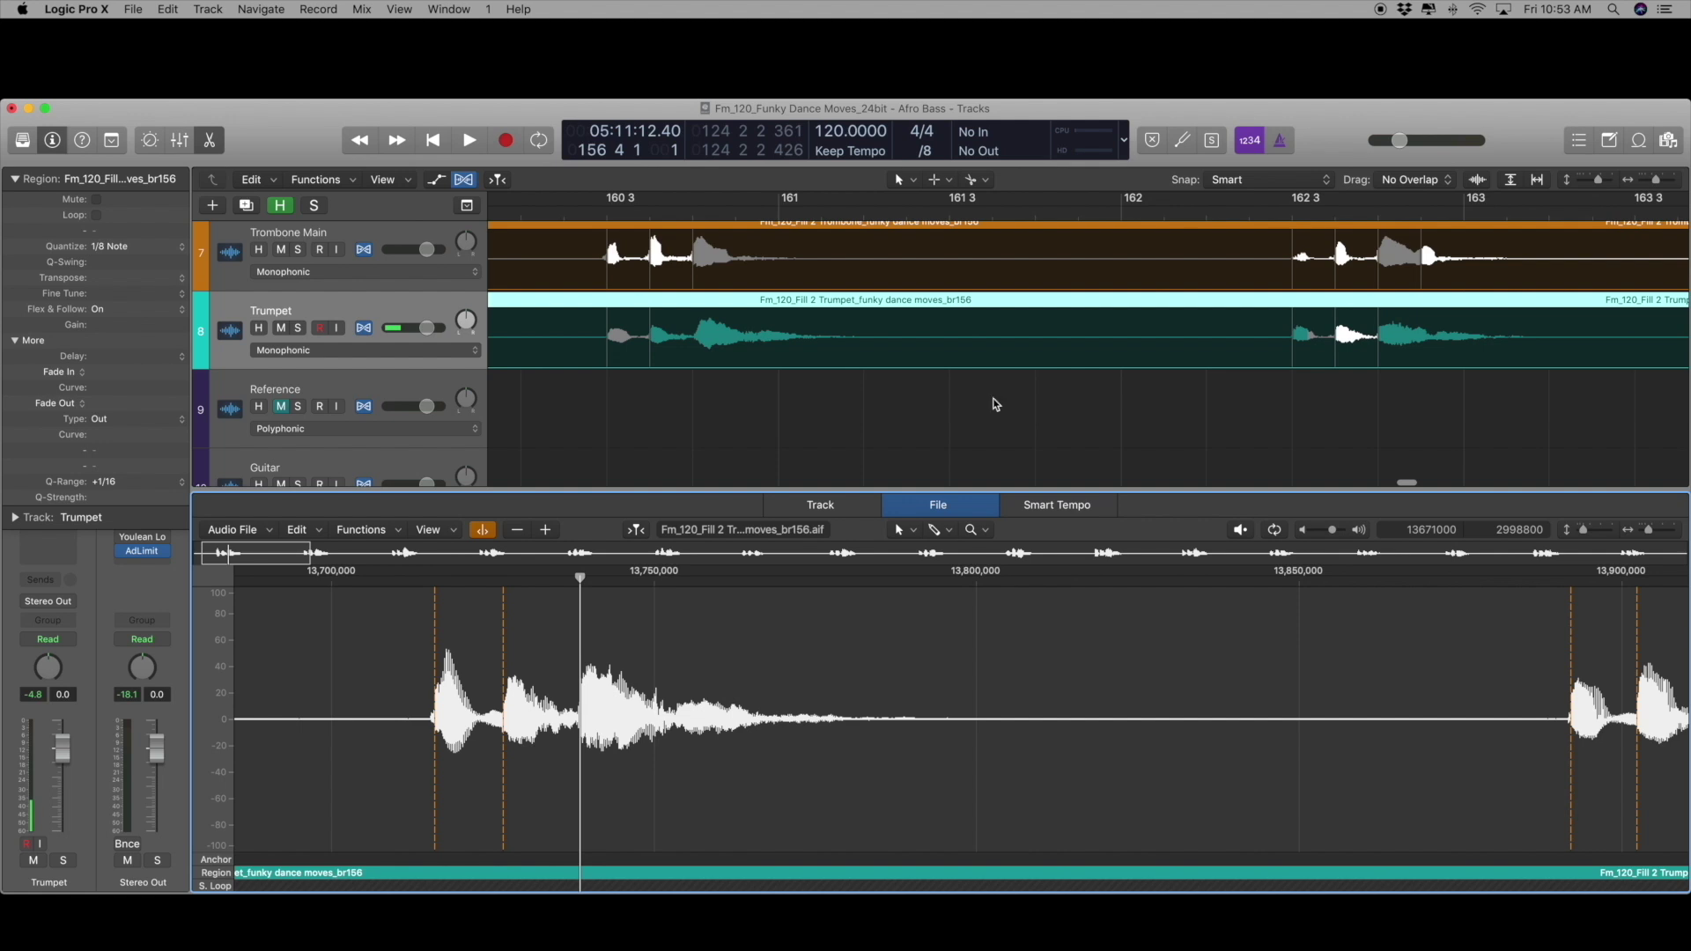
left_click(696, 331)
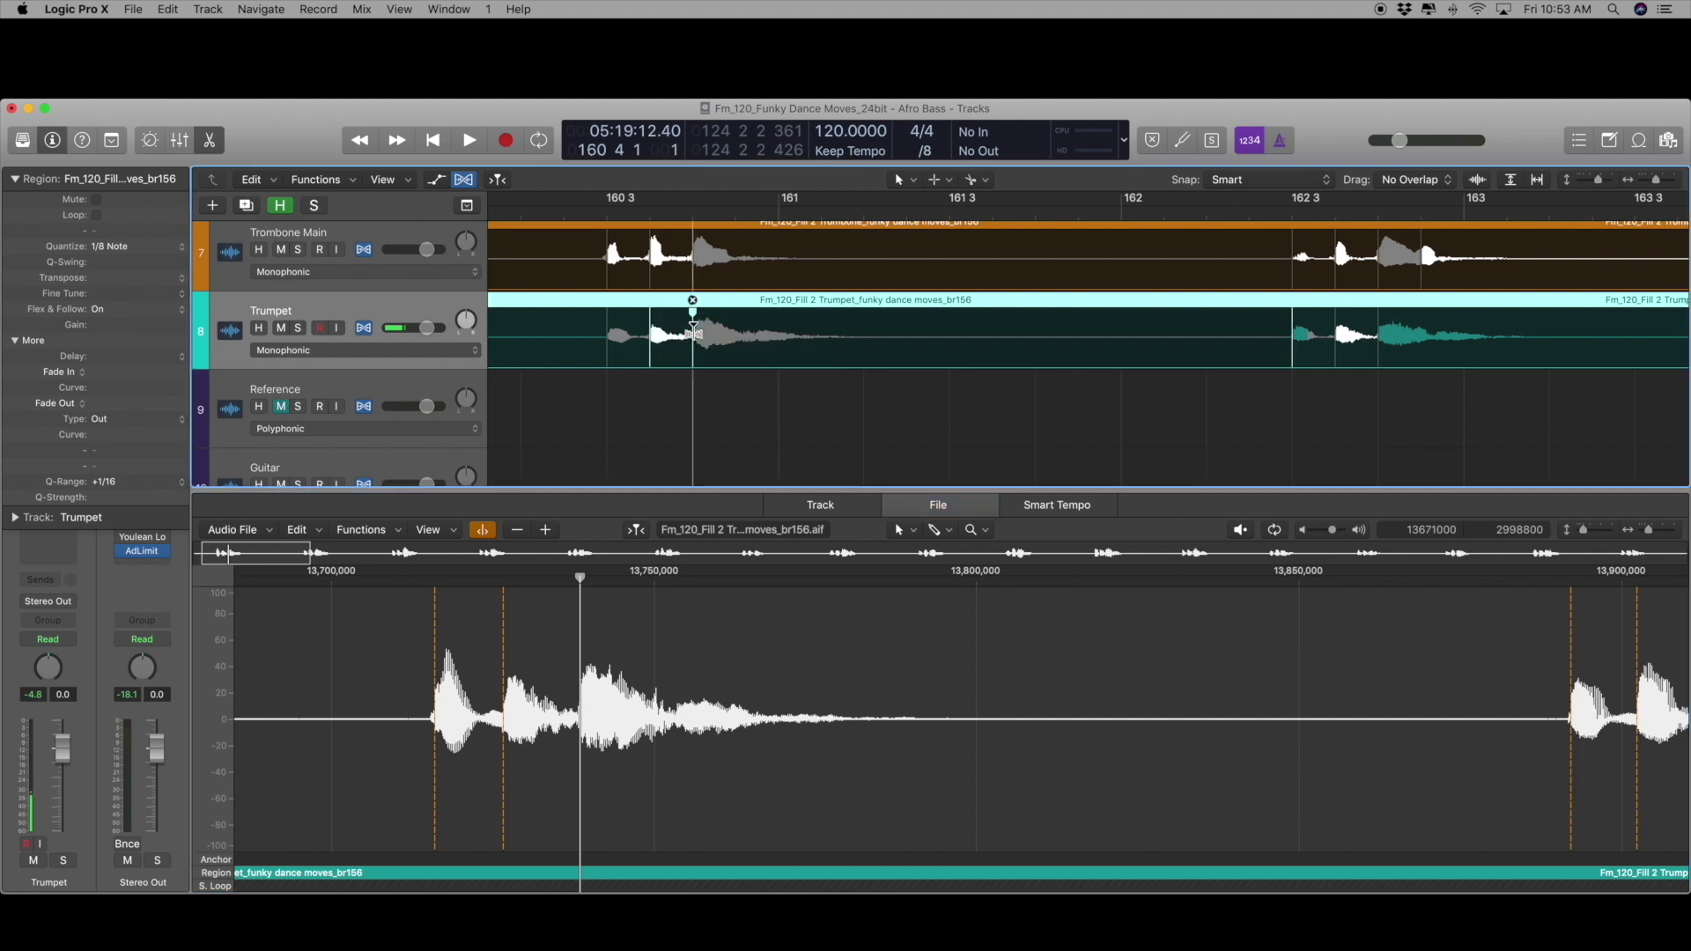
Check the quantized Trumpet notes against the Trombone Main notes from bar 162 to bar 174
scroll(1122, 439, "right", 5)
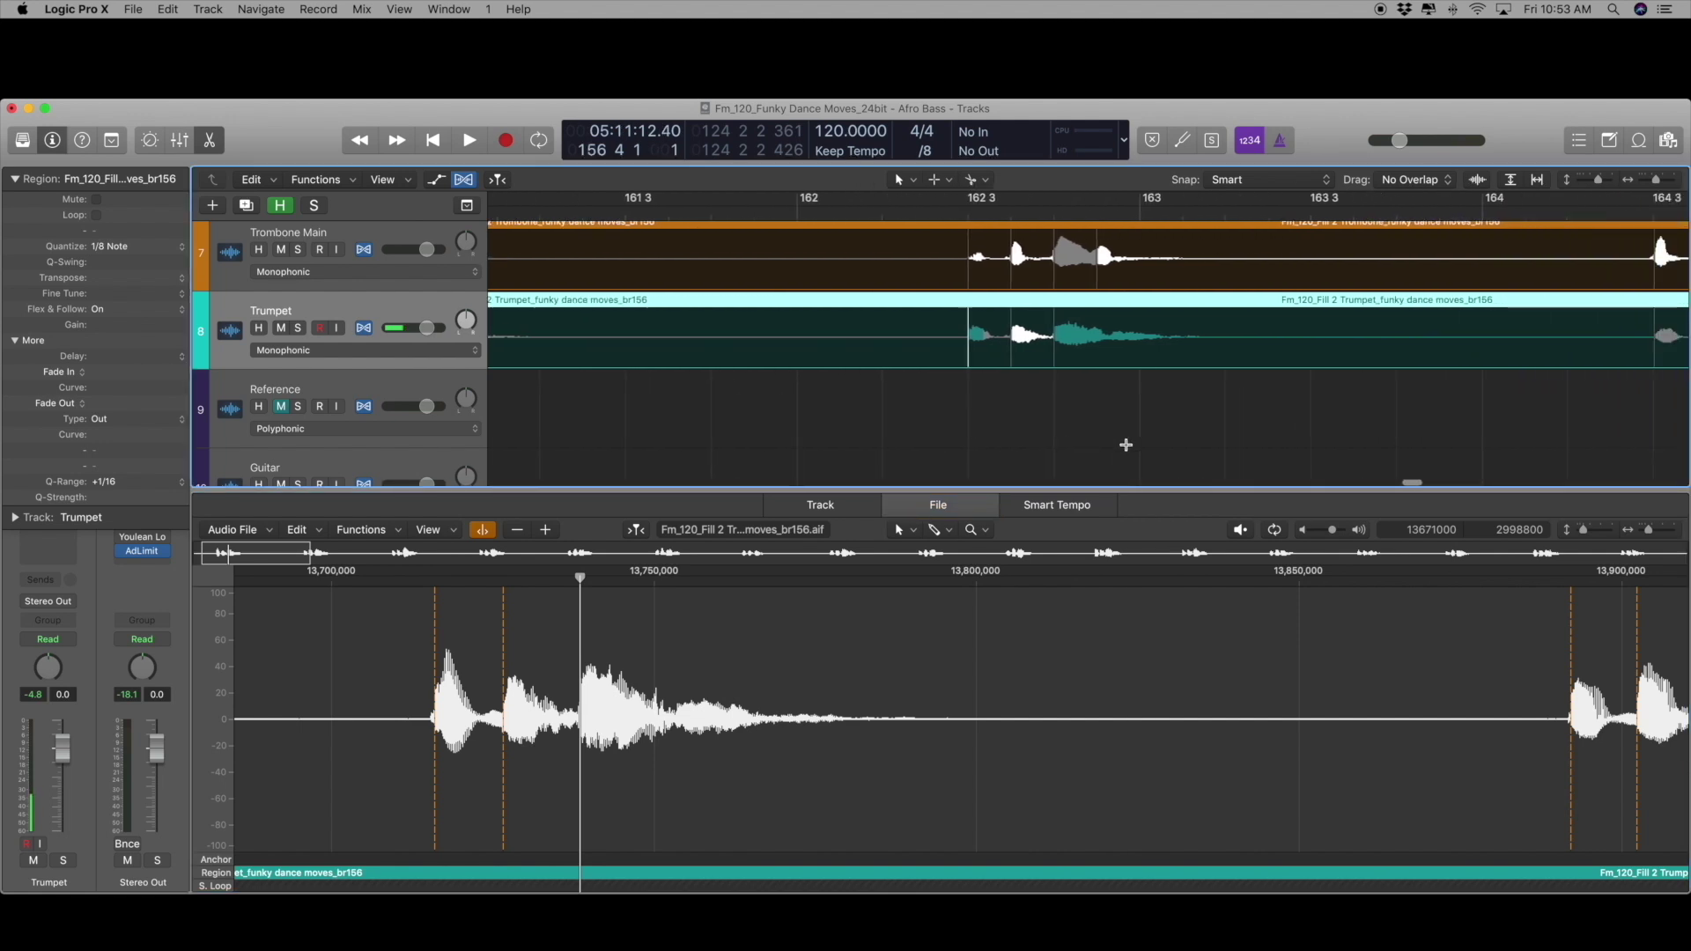
scroll(1126, 445, "right", 6)
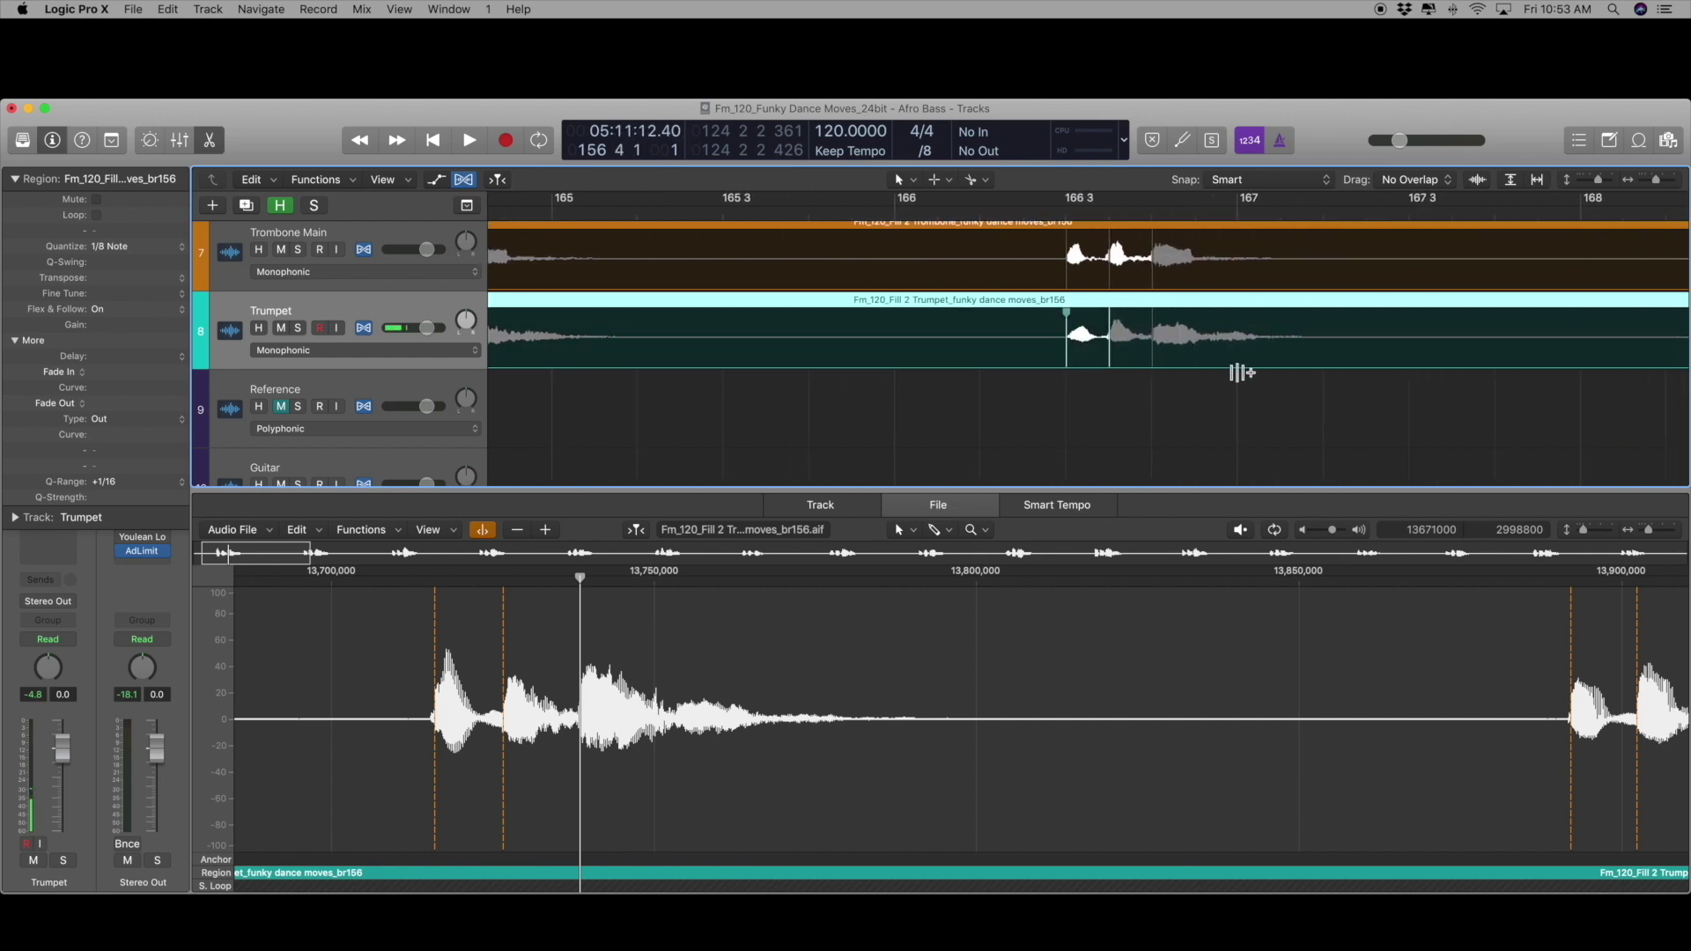
scroll(1303, 458, "right", 5)
scroll(1307, 464, "right", 5)
scroll(1307, 465, "right", 7)
Remove the extra flex markers splitting the sustained third Trombone Main note between 172 4 and bar 173
scroll(1308, 464, "left", 2)
scroll(900, 259, "up", 2)
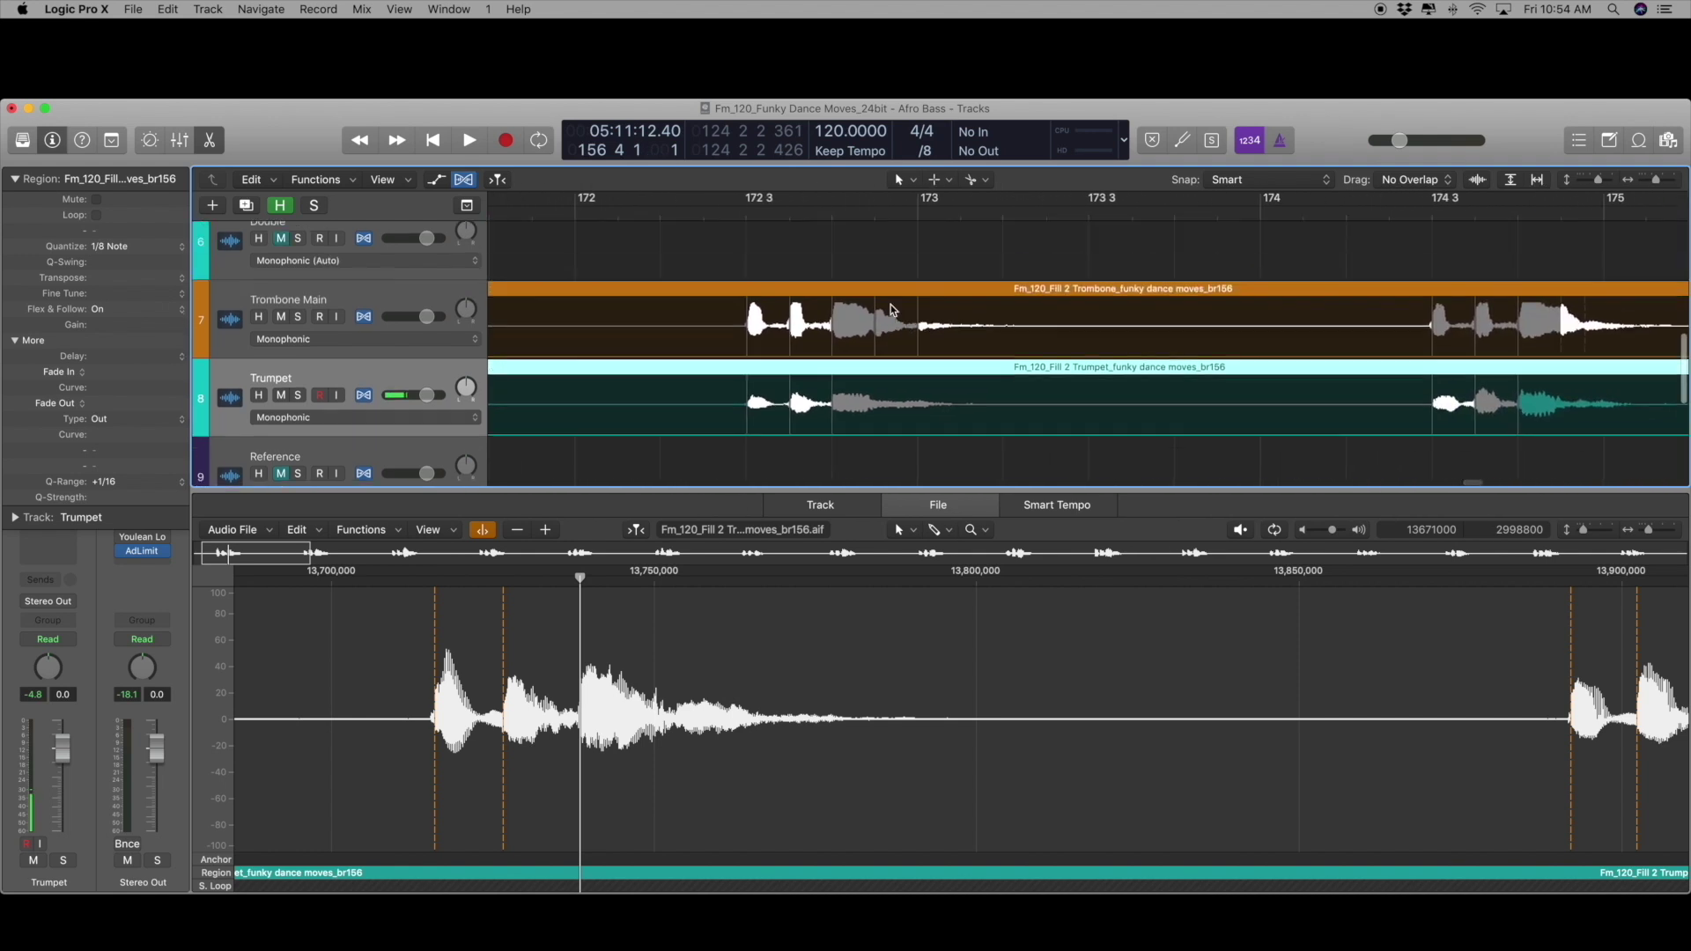
left_click(877, 319)
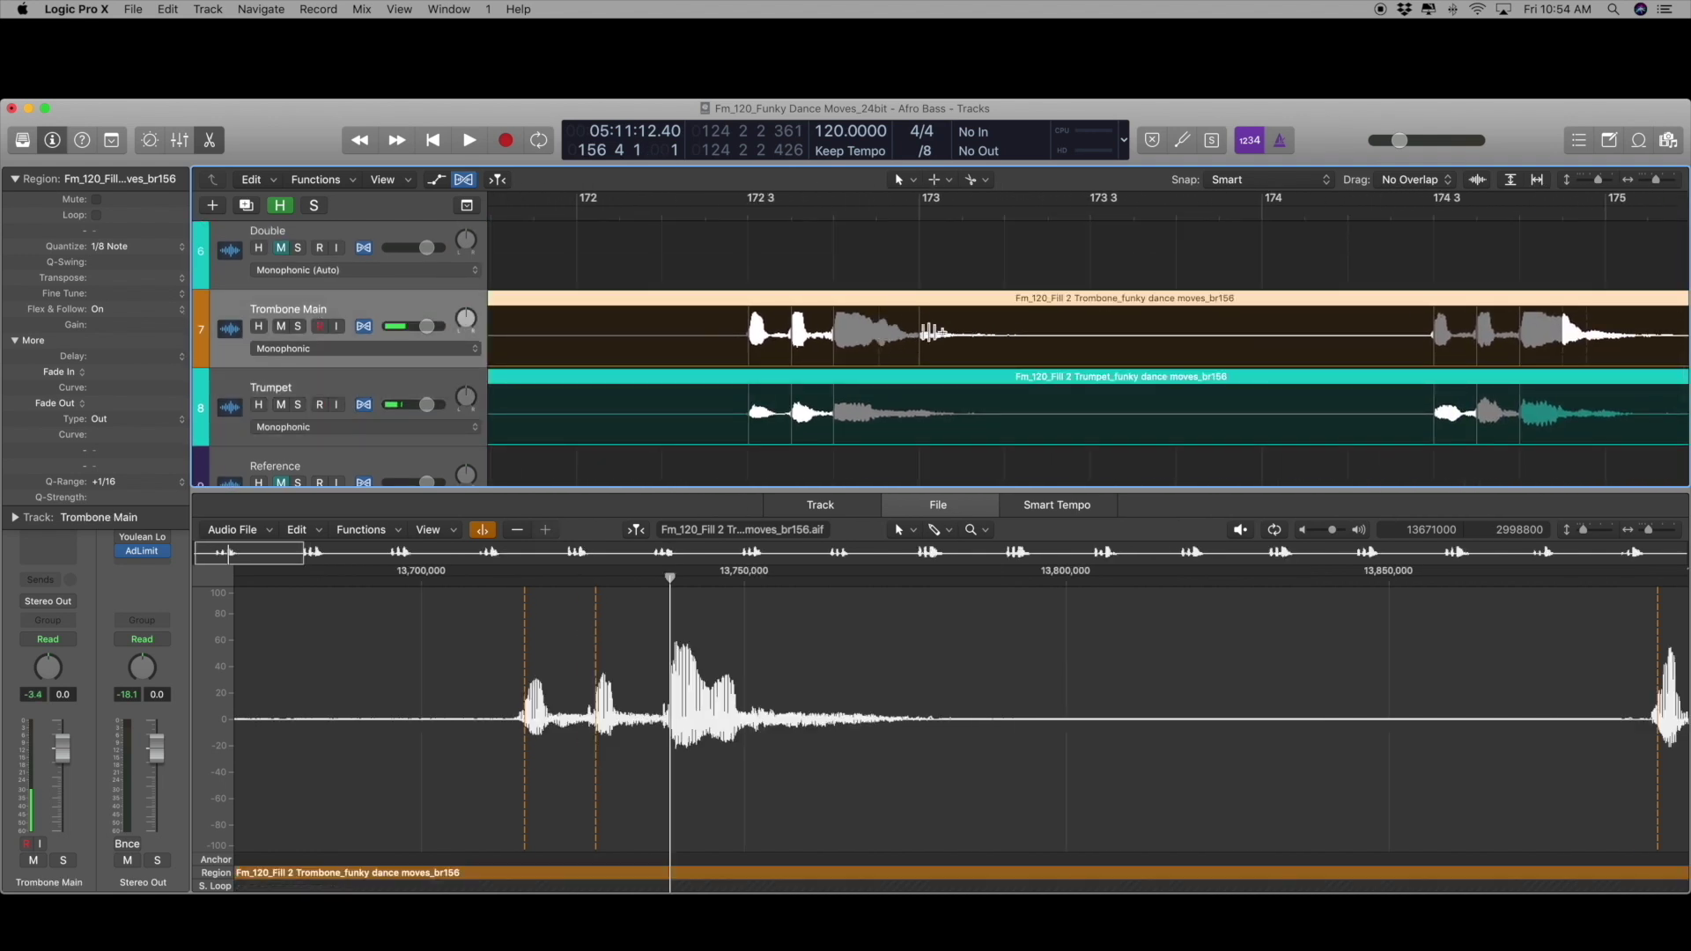
scroll(947, 350, "left", 5)
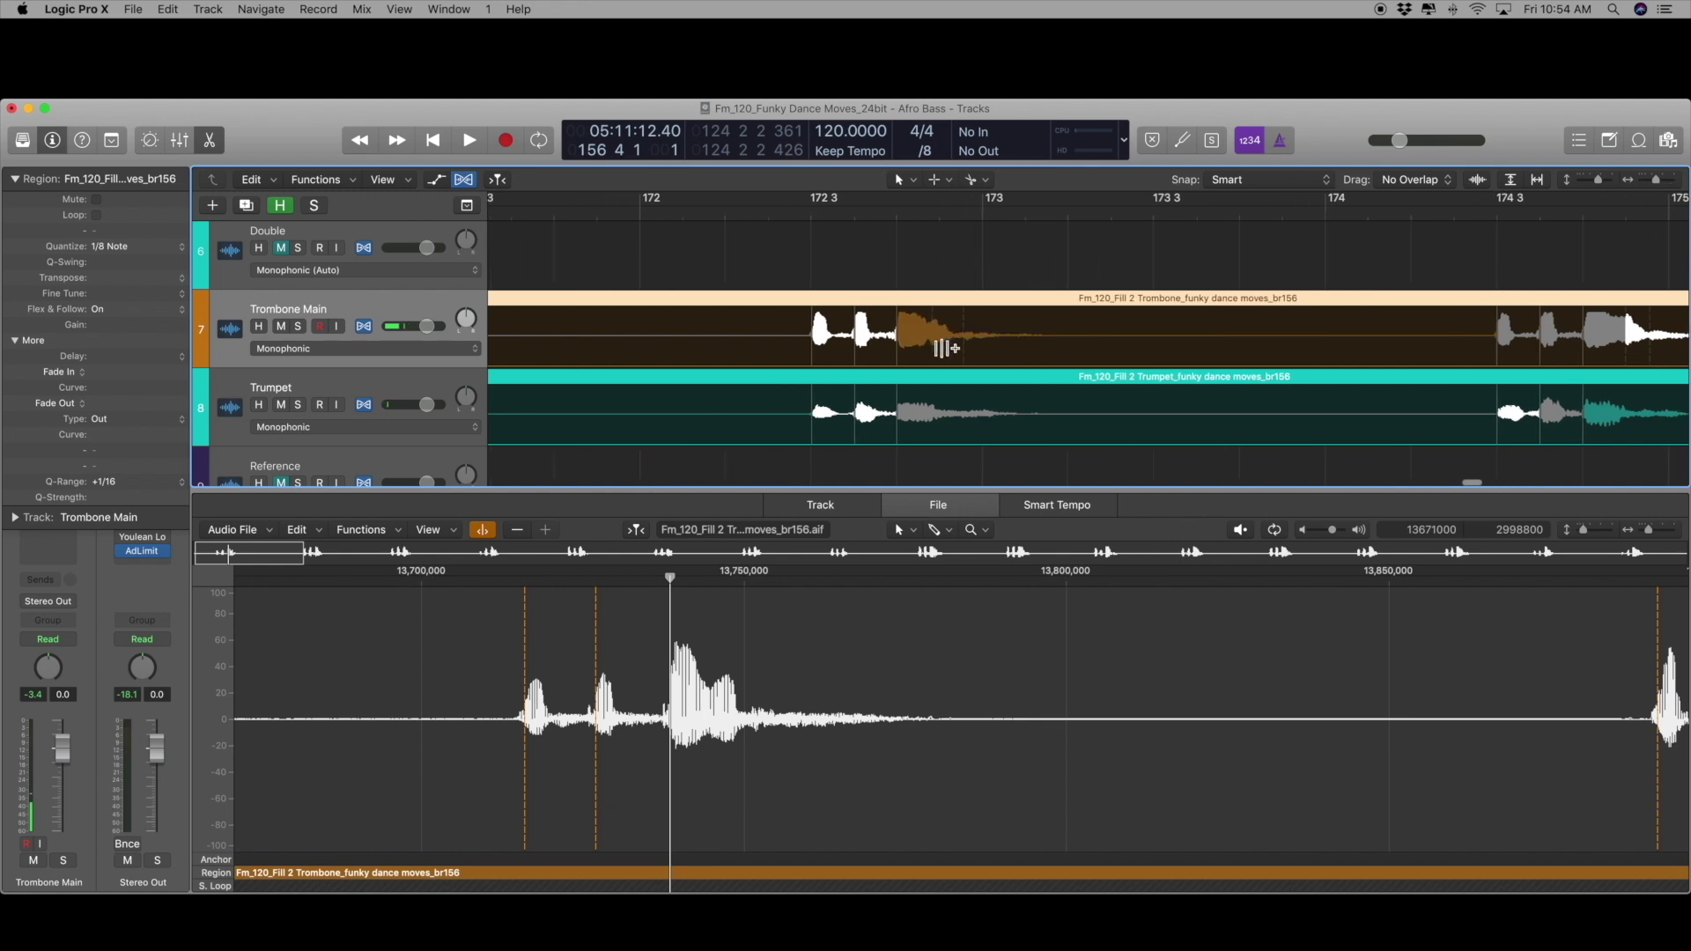
scroll(1039, 351, "left", 8)
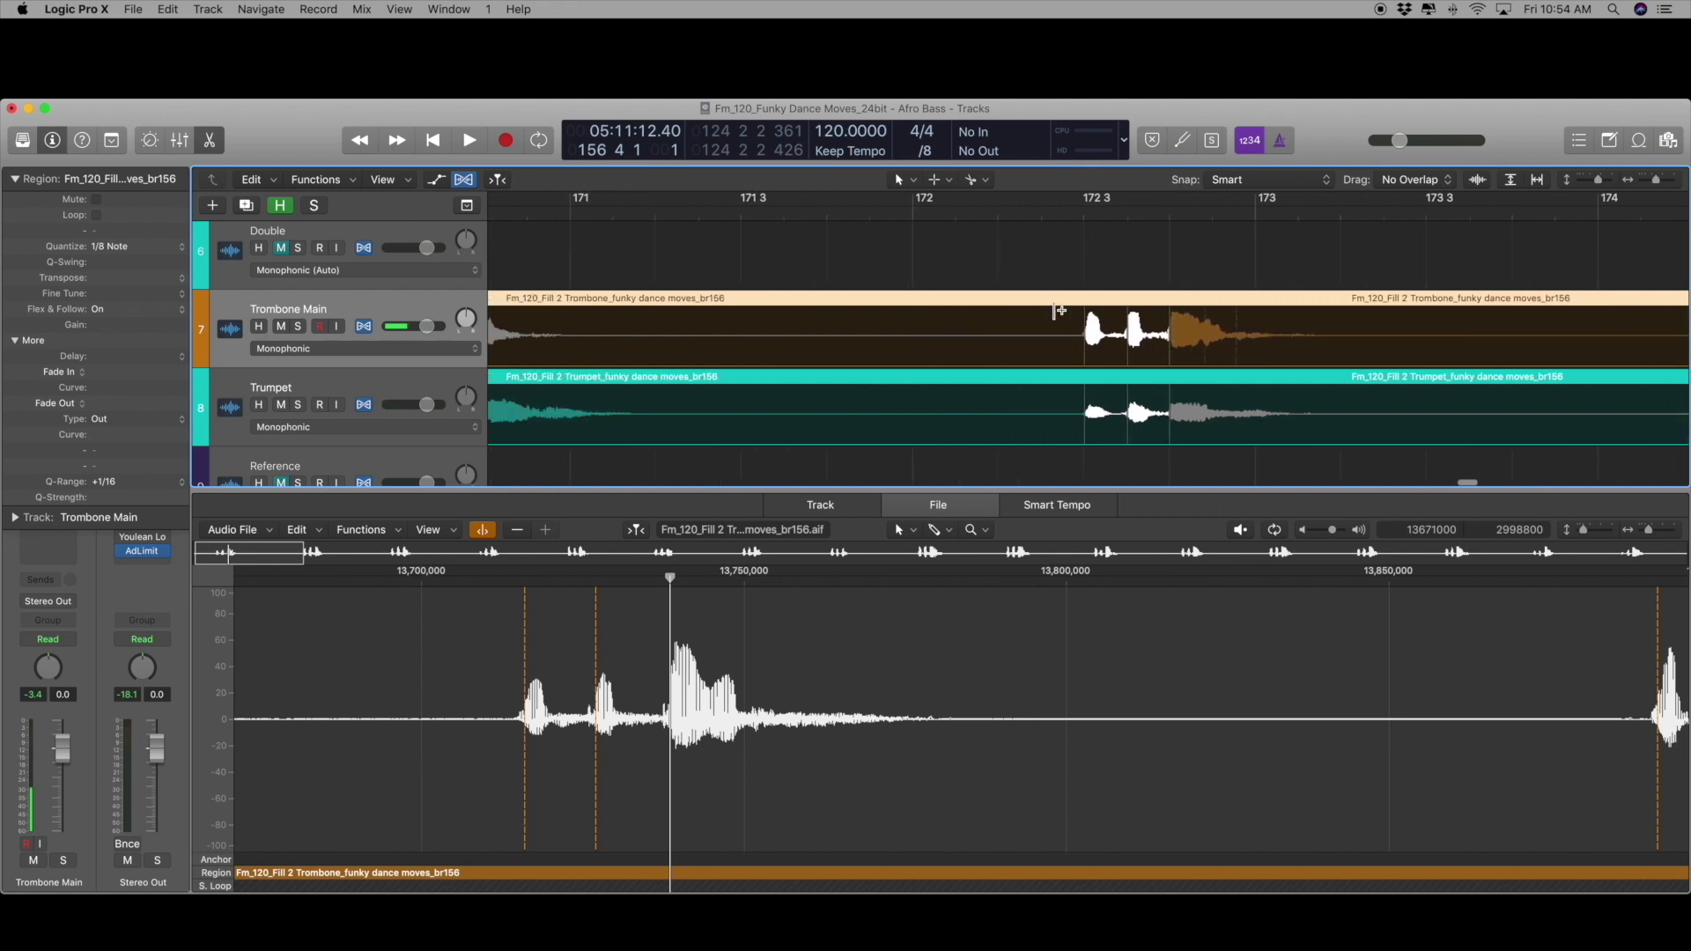
Remove the stray flex markers splitting the third Trombone Main notes at 174 4 and 176 4
scroll(929, 326, "right", 10)
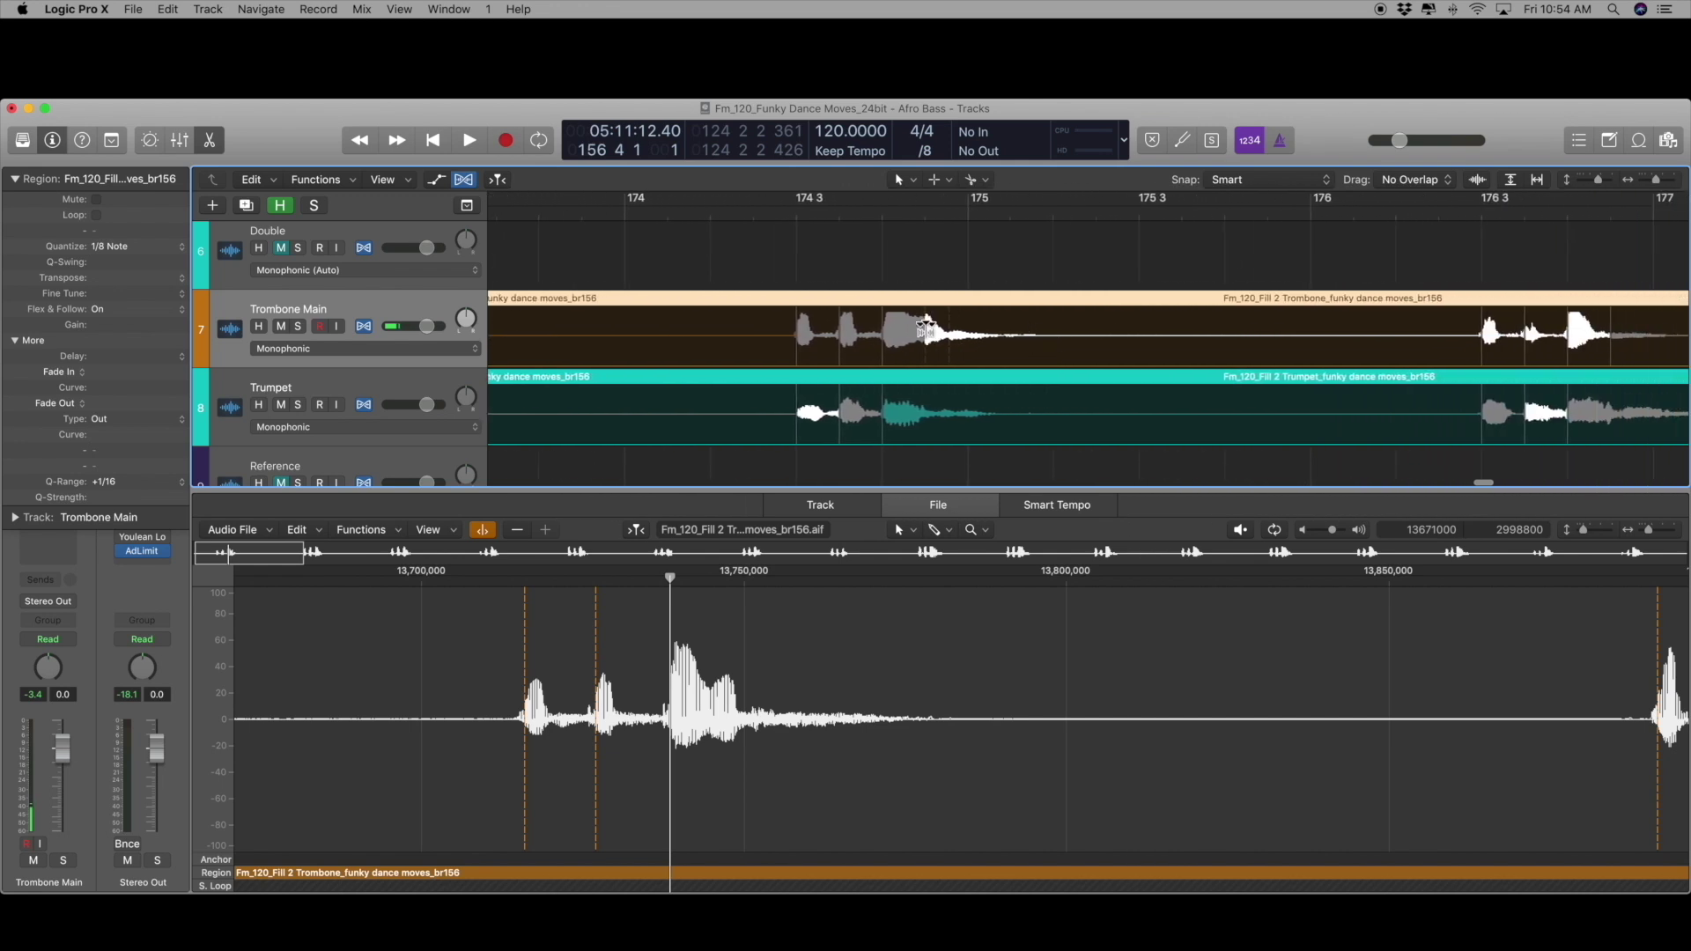
scroll(954, 329, "up", 5)
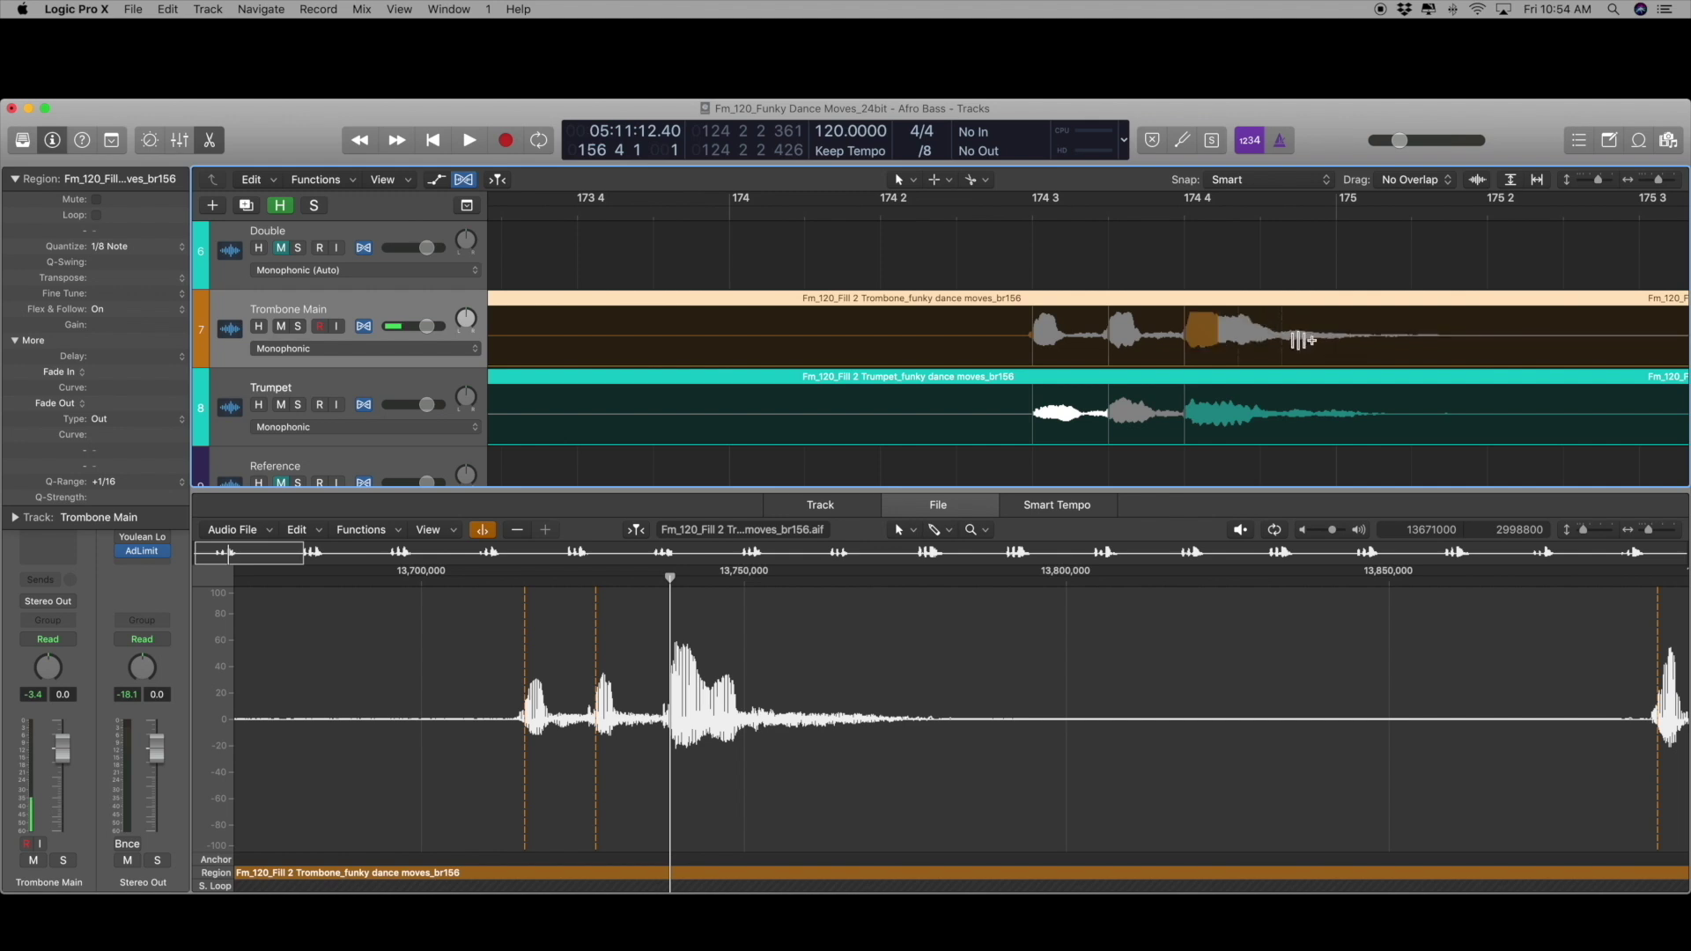
scroll(1286, 323, "right", 6)
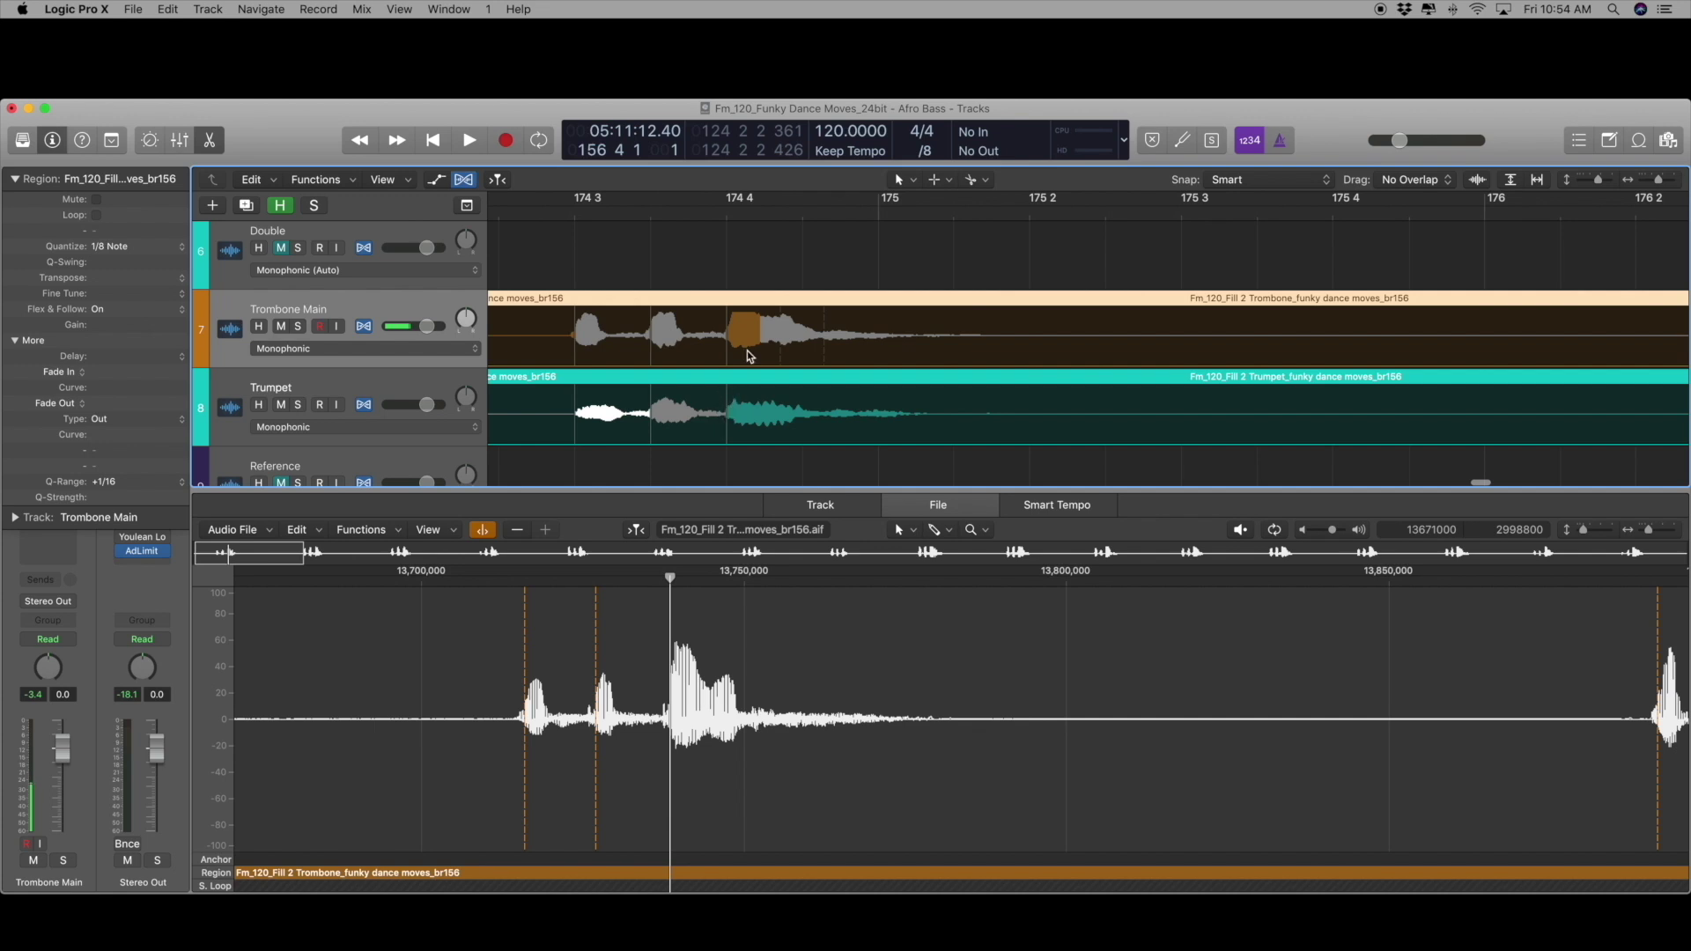
key("super+Down")
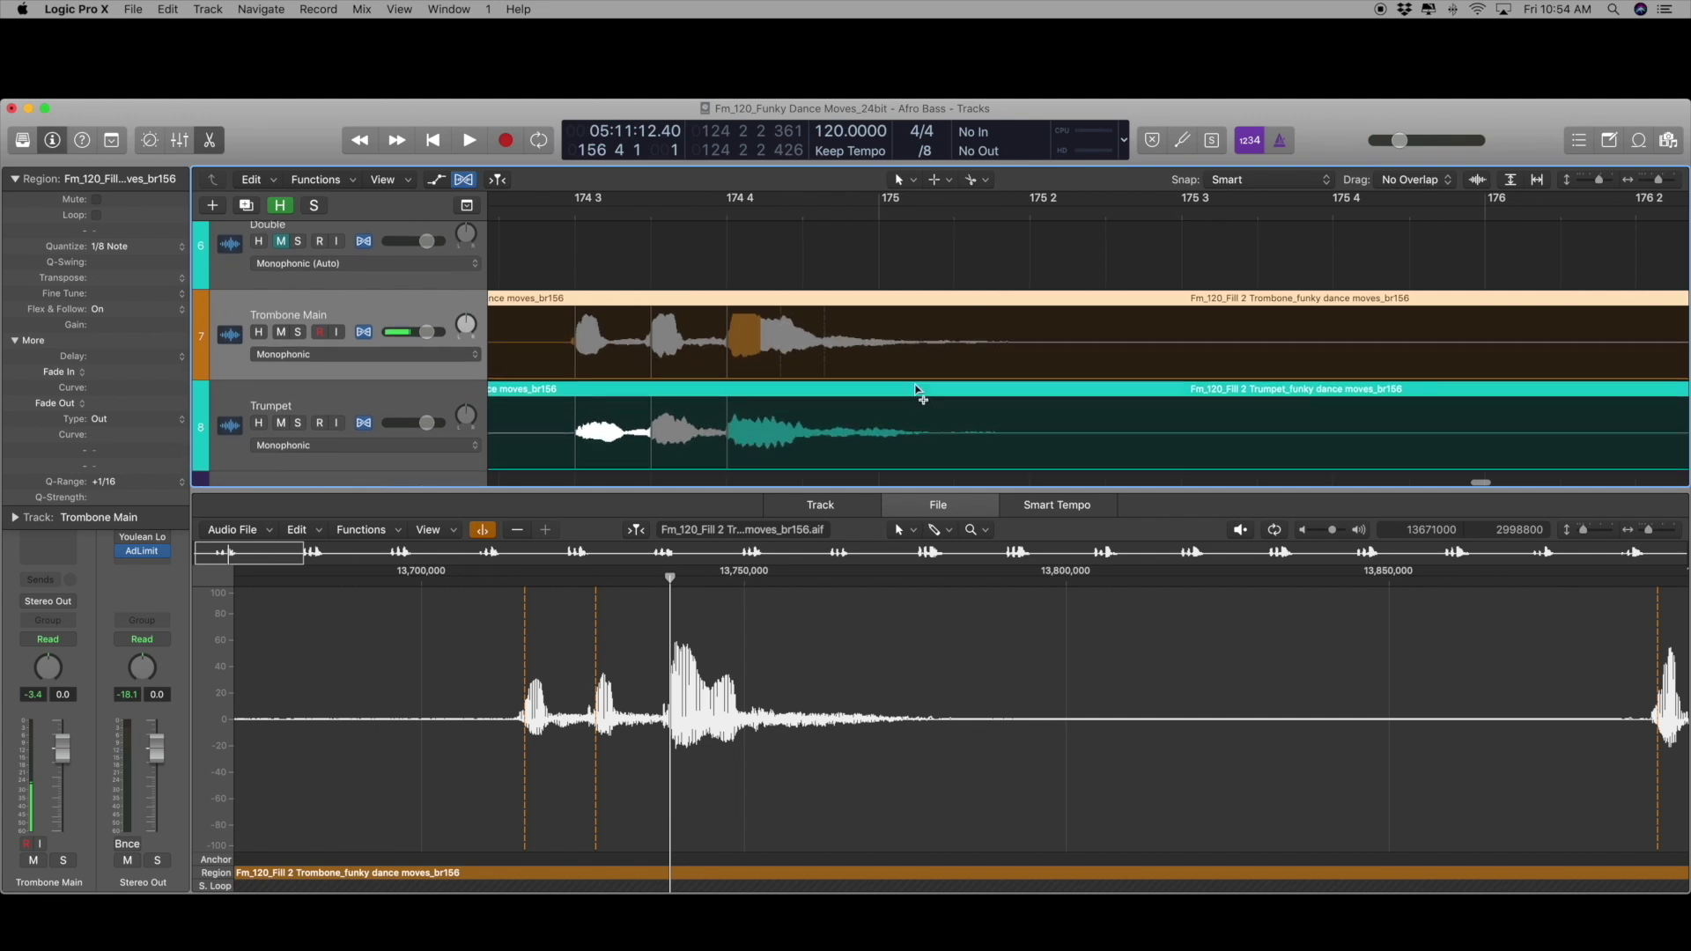
scroll(959, 405, "right", 12)
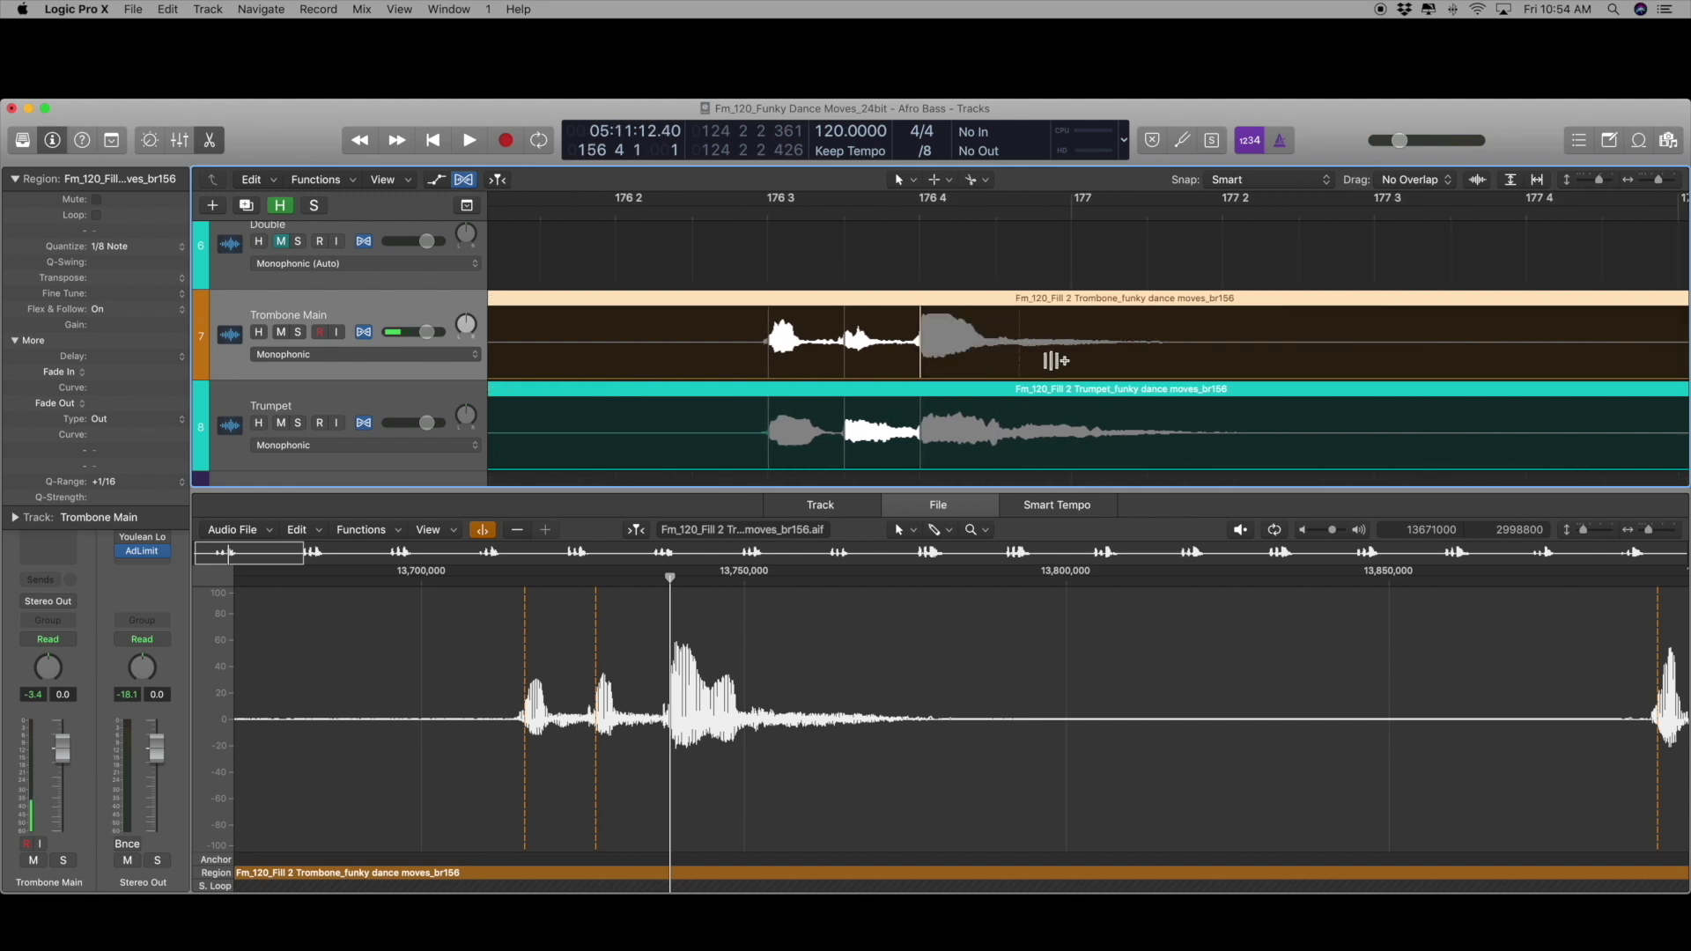
Remove the stray flex markers splitting the third Trombone Main notes at 178 4 and 180 4
scroll(1074, 378, "right", 15)
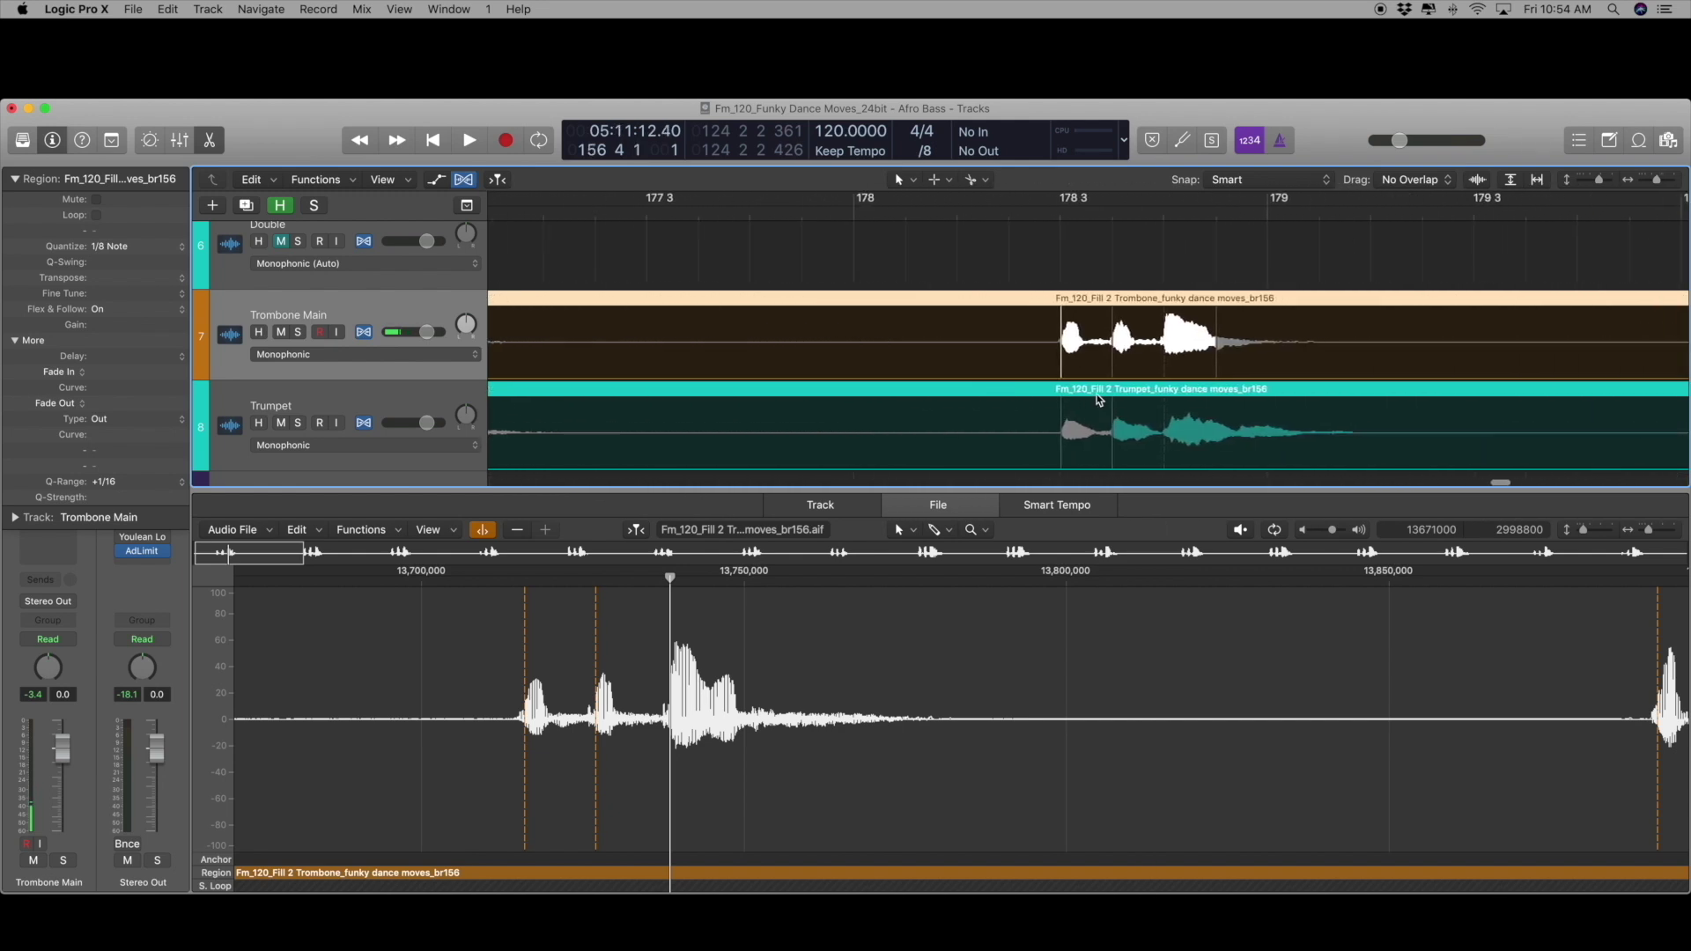
scroll(1100, 401, "right", 5)
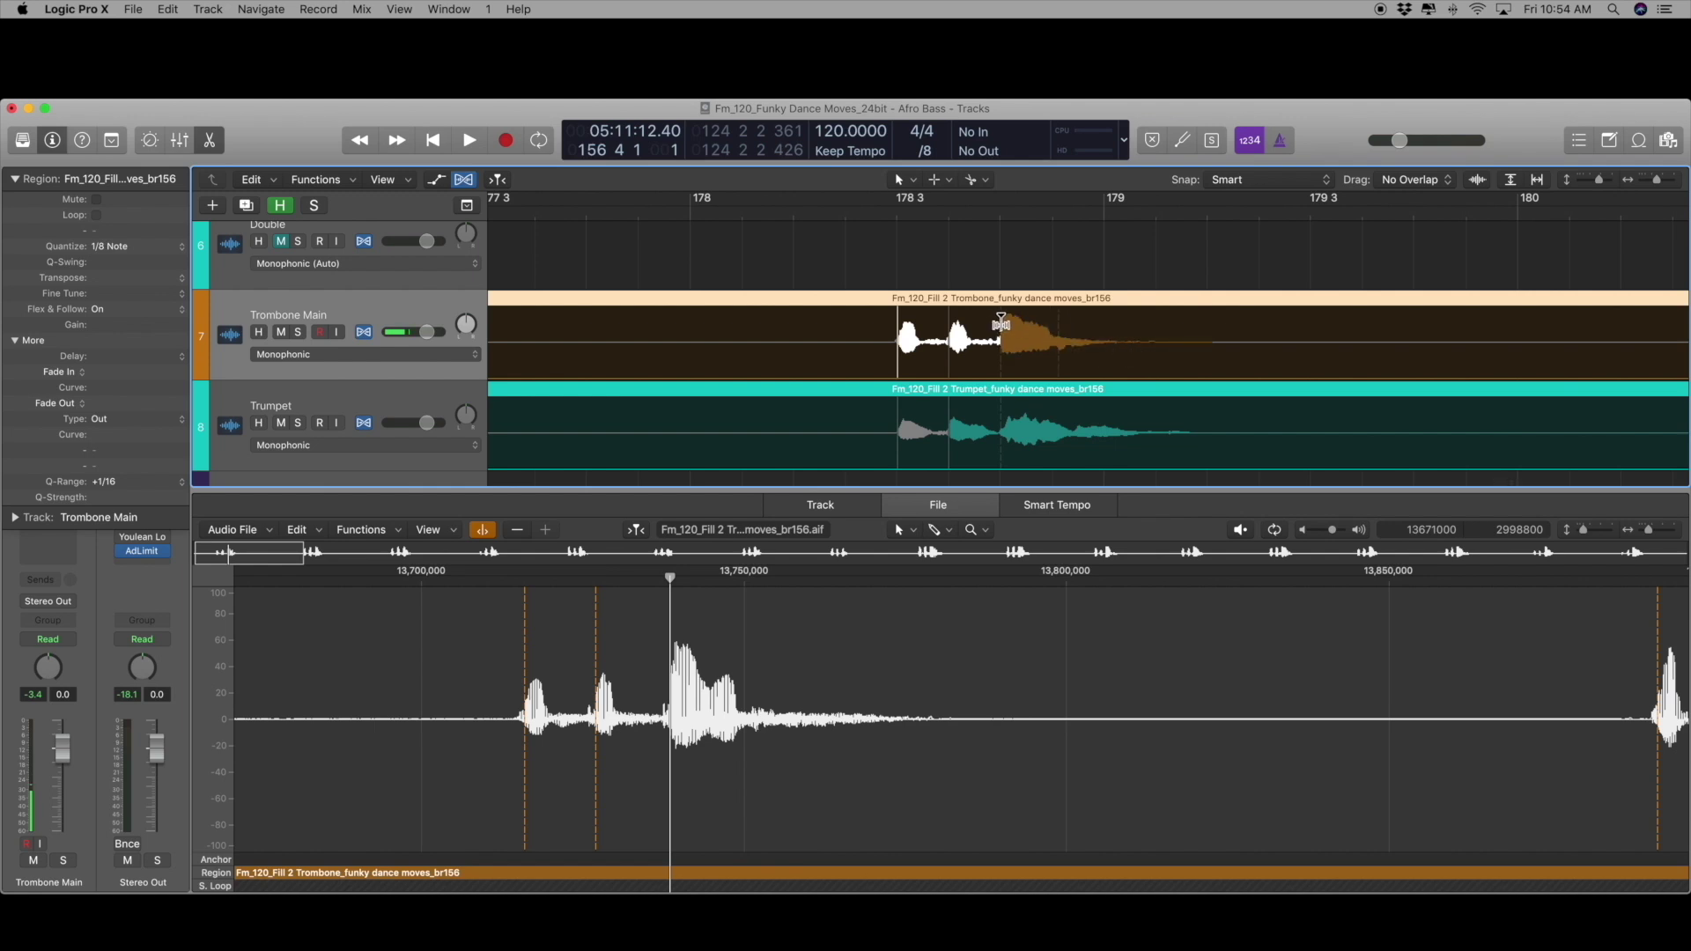
scroll(1057, 366, "right", 16)
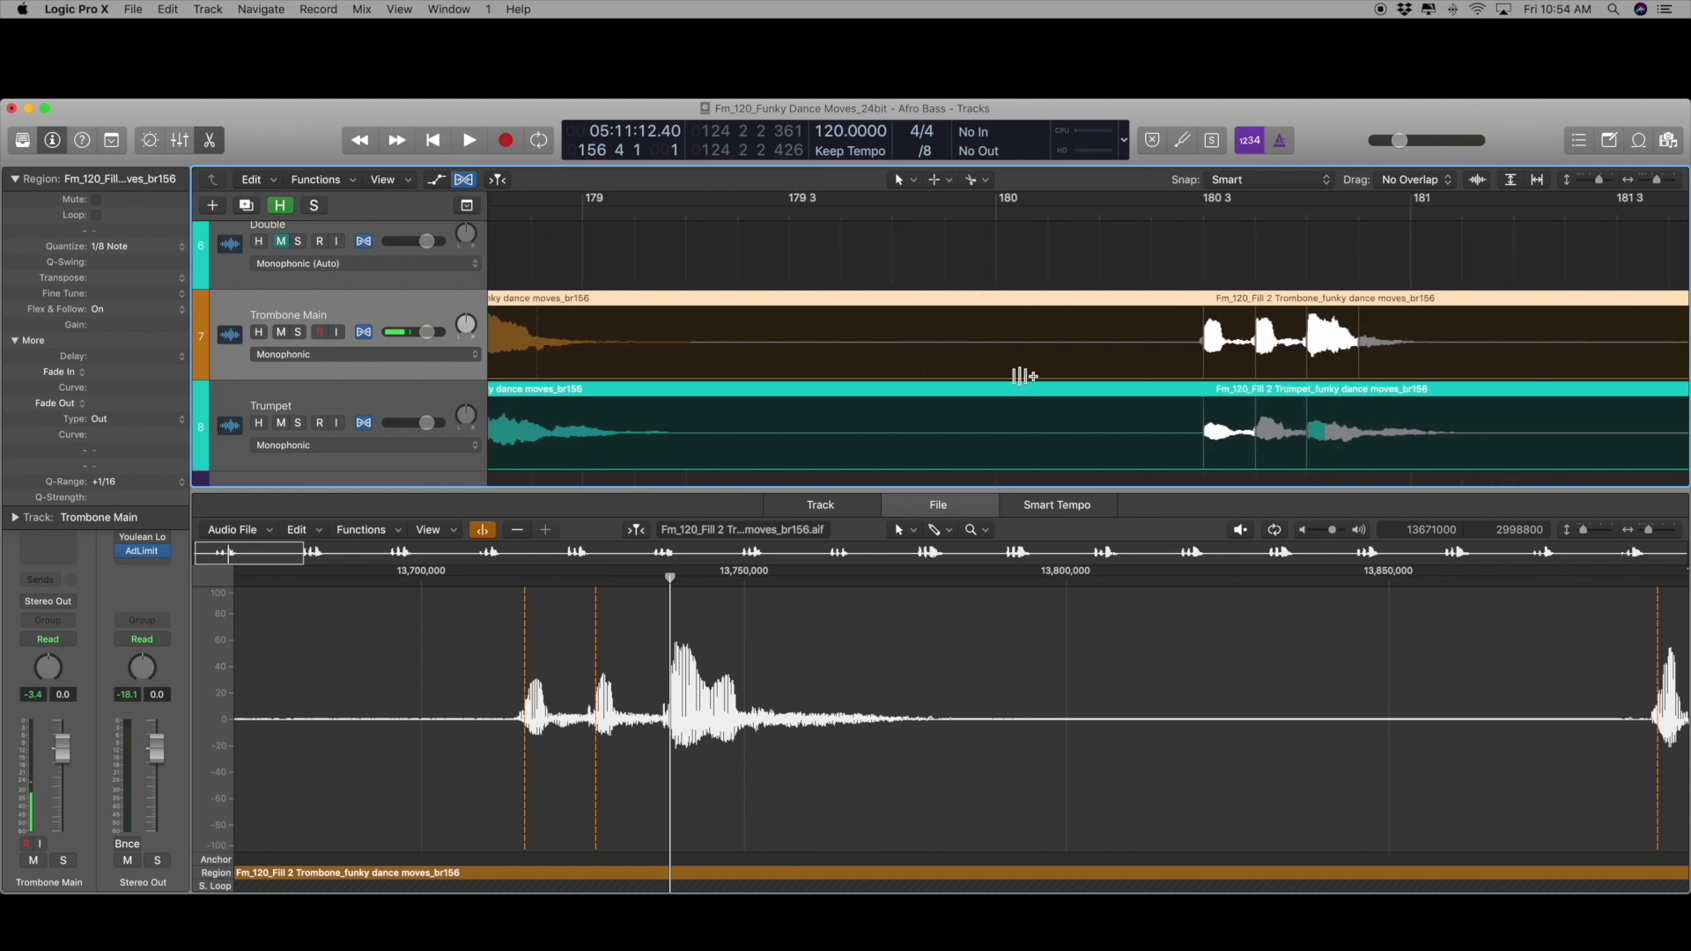
scroll(1024, 376, "right", 8)
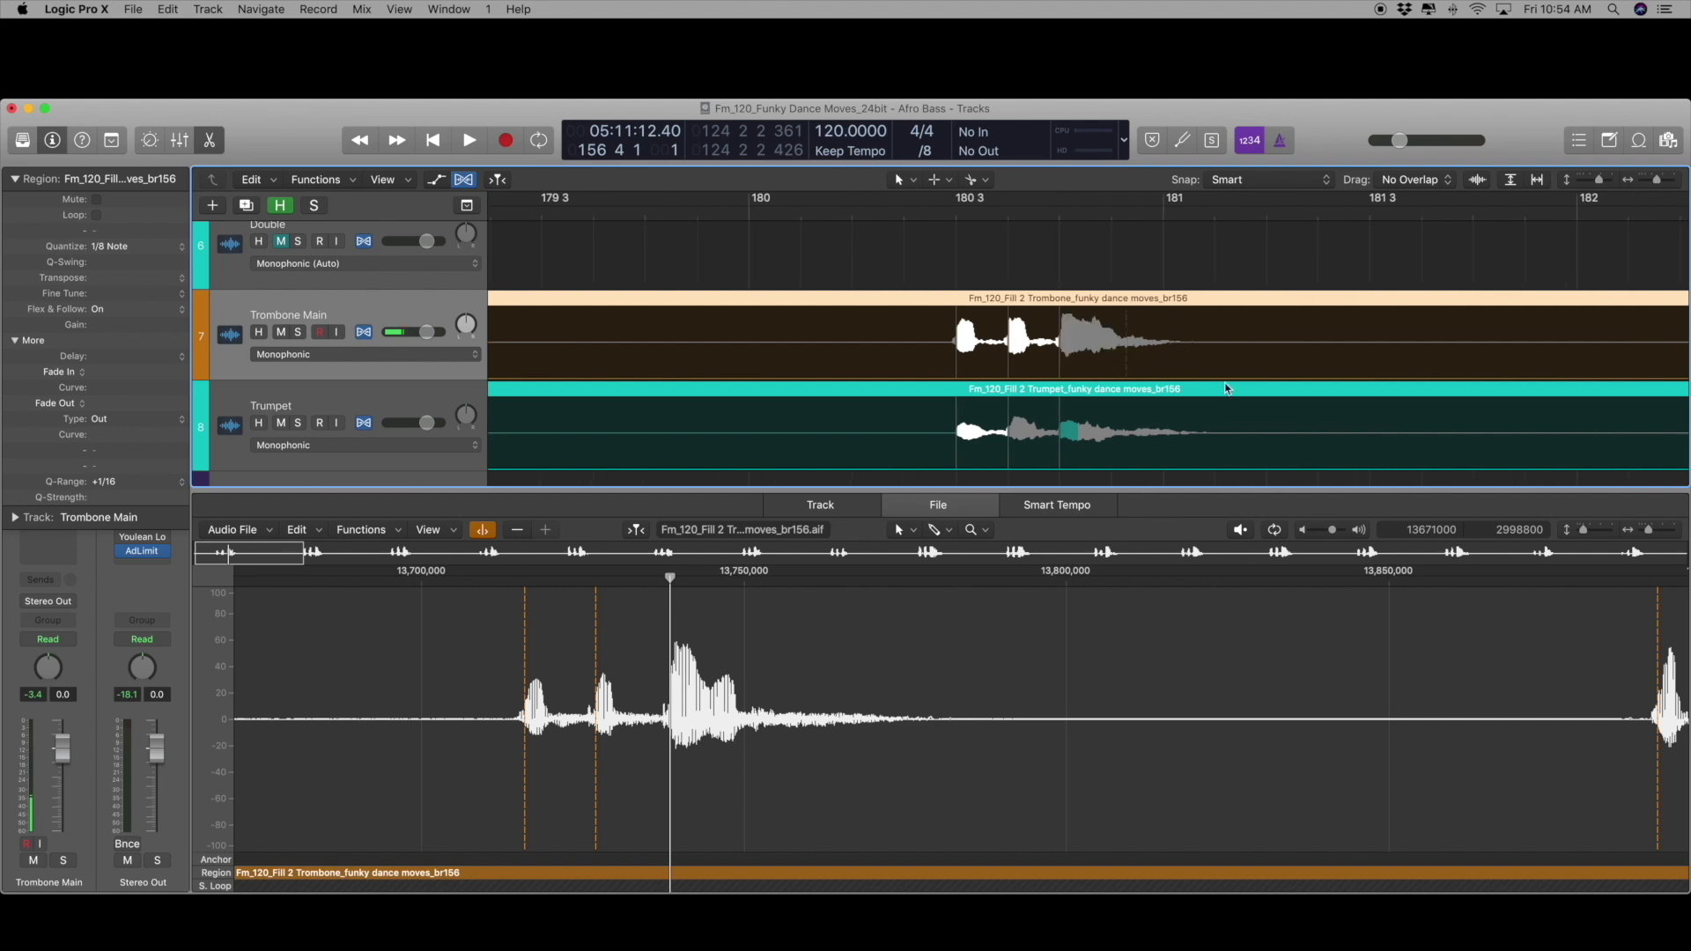
Check the Trombone Main and Trumpet fills from bar 182 to bar 188 and hide the audio file editor
scroll(1076, 370, "right", 8)
scroll(766, 367, "right", 6)
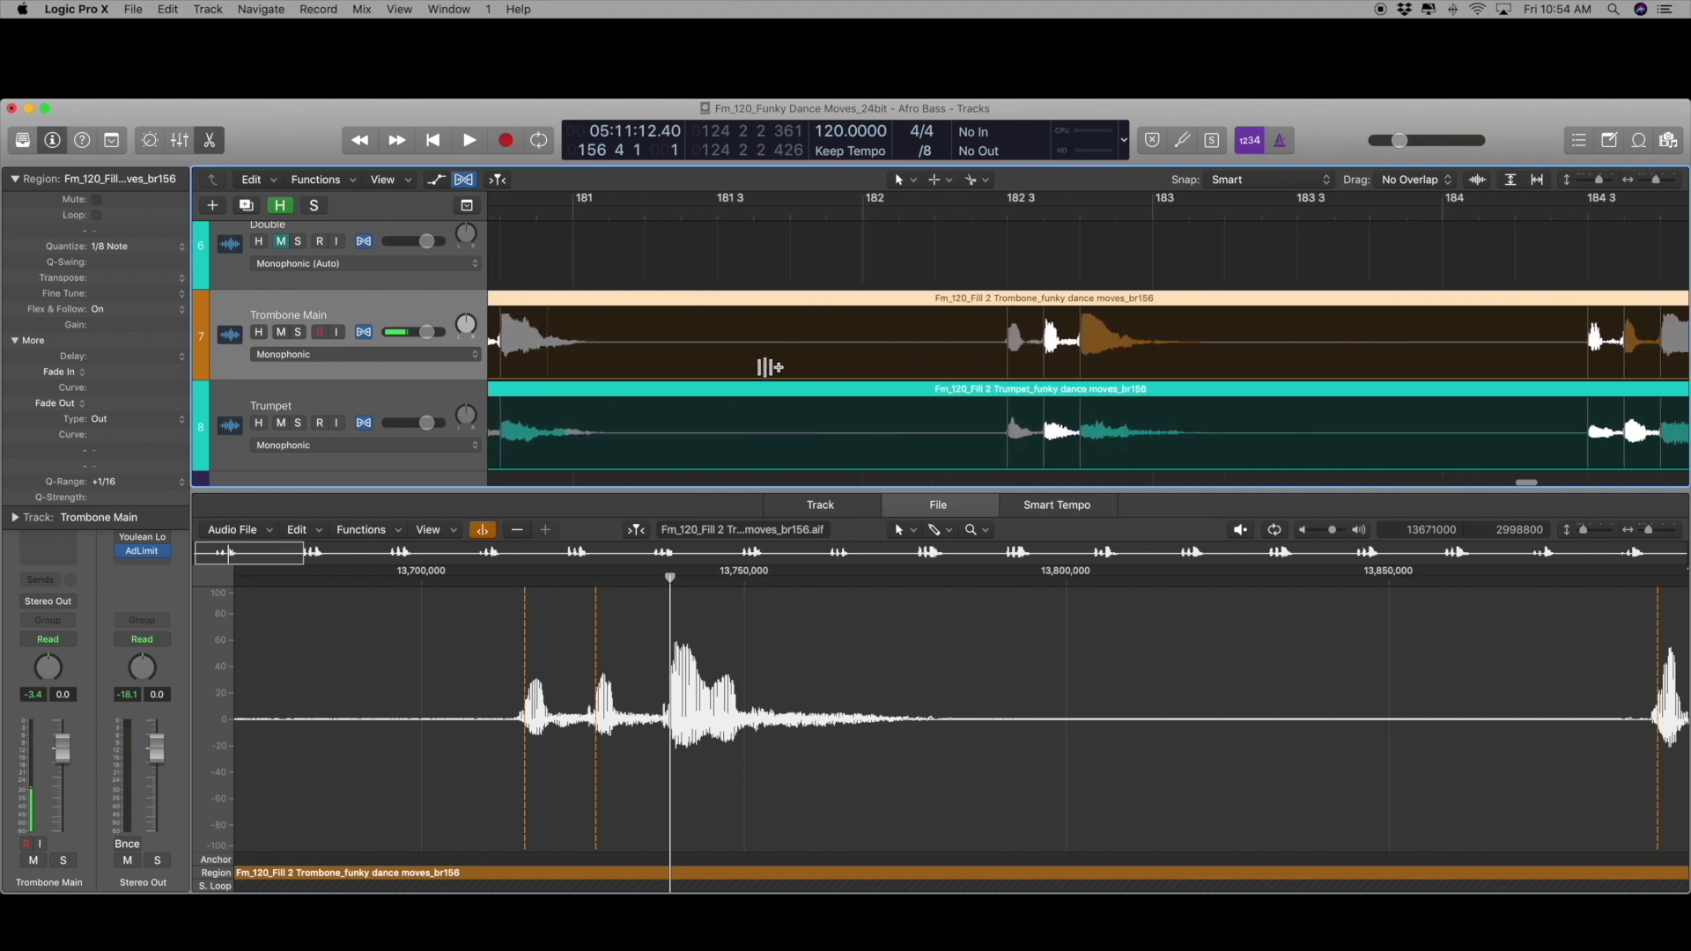
scroll(769, 367, "right", 2)
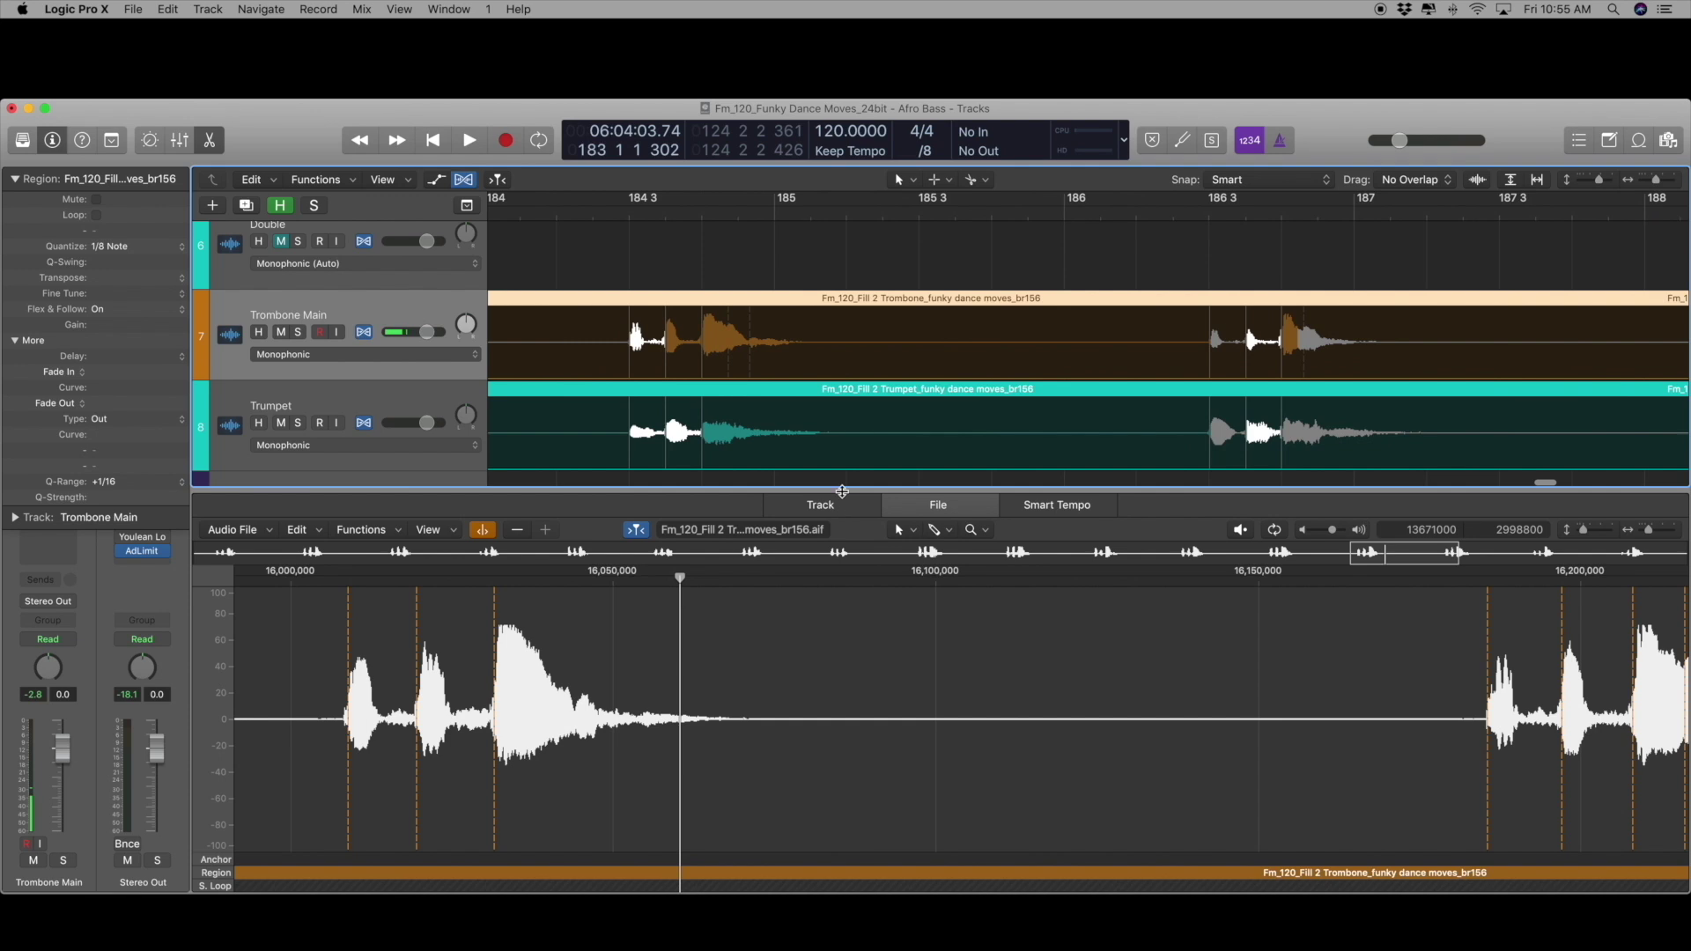
key("e")
scroll(887, 516, "left", 10)
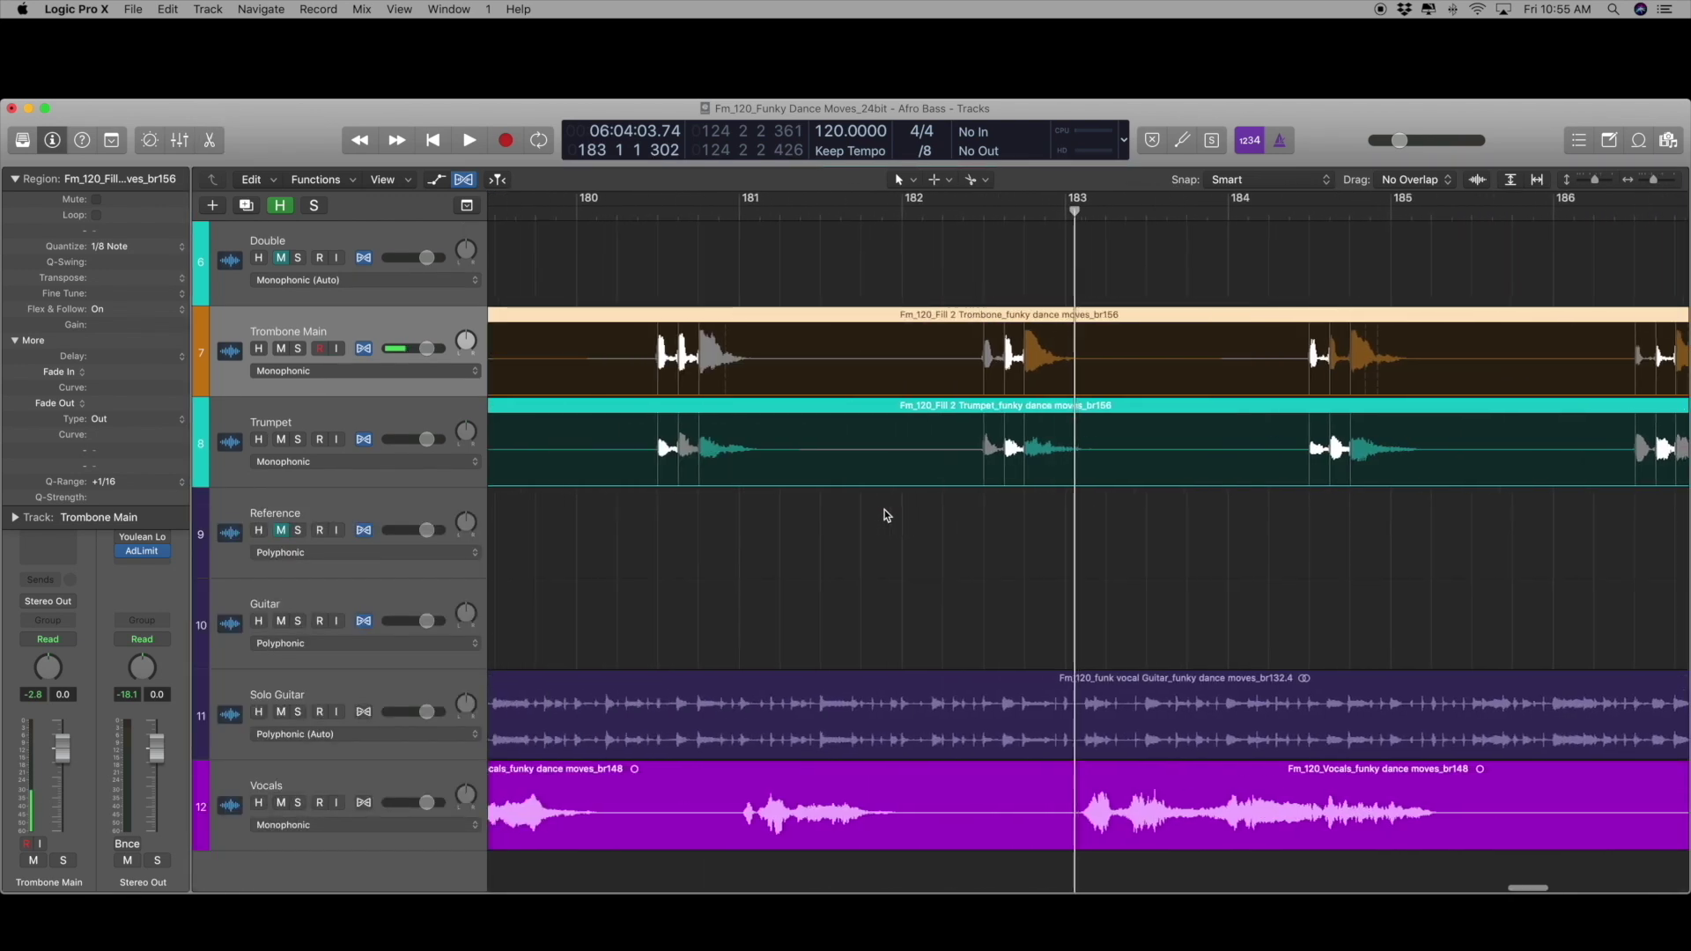
Examine the Quantize note-value options available for the Trombone Main fill region
scroll(874, 517, "left", 15)
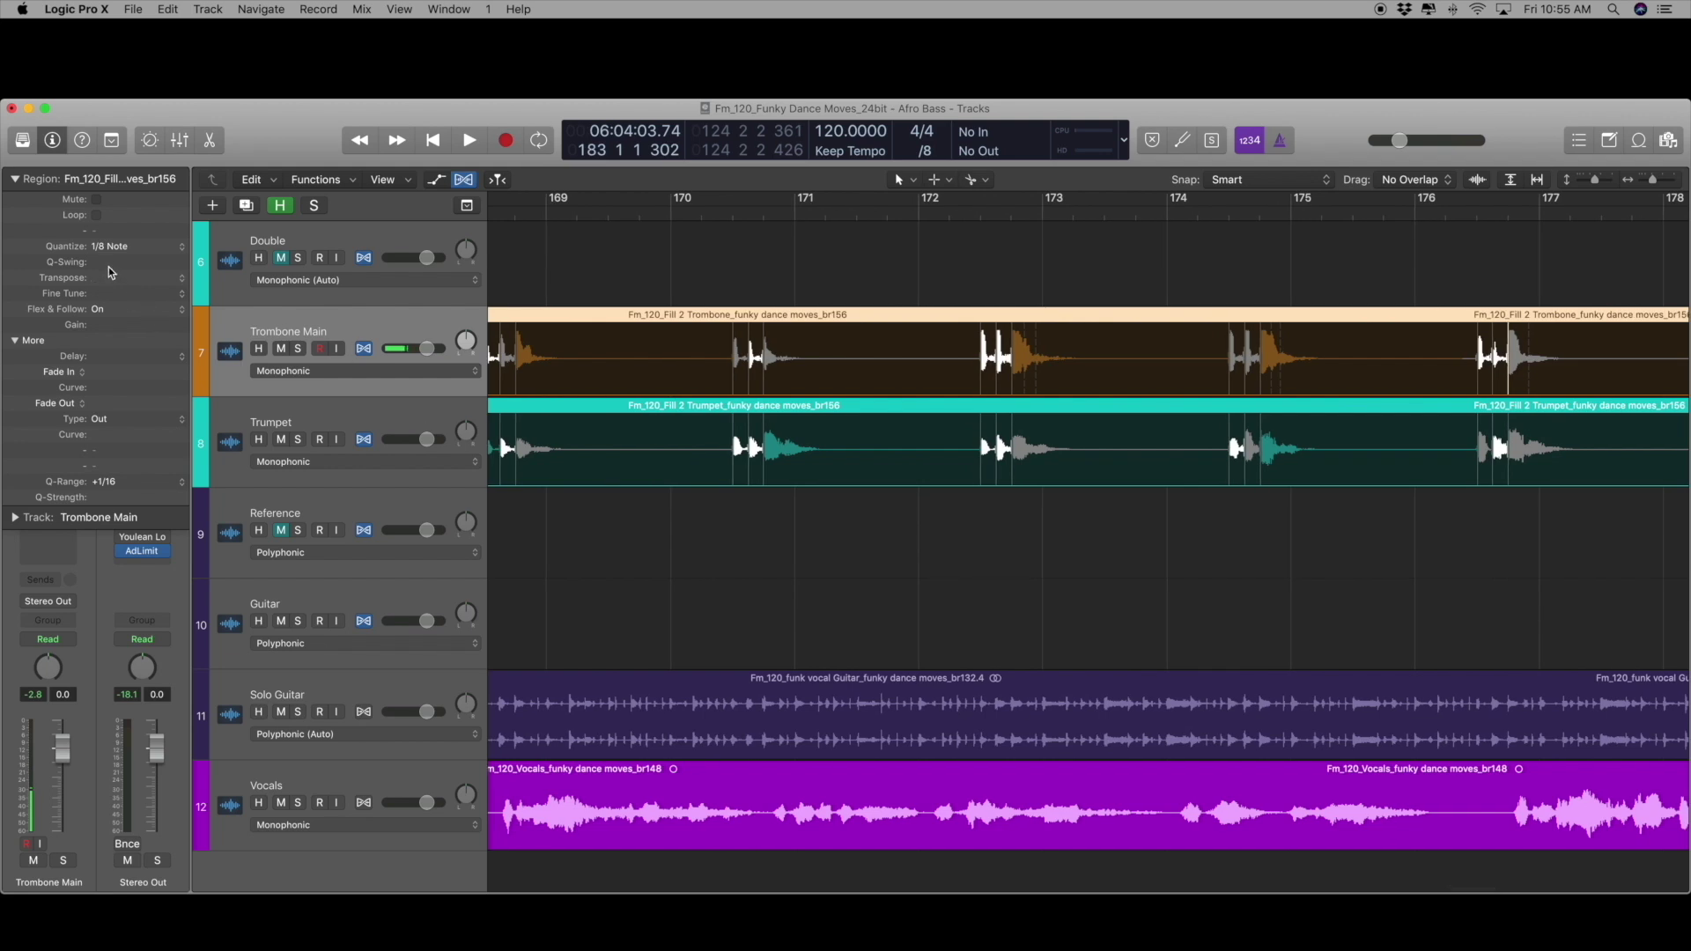
left_click(128, 247)
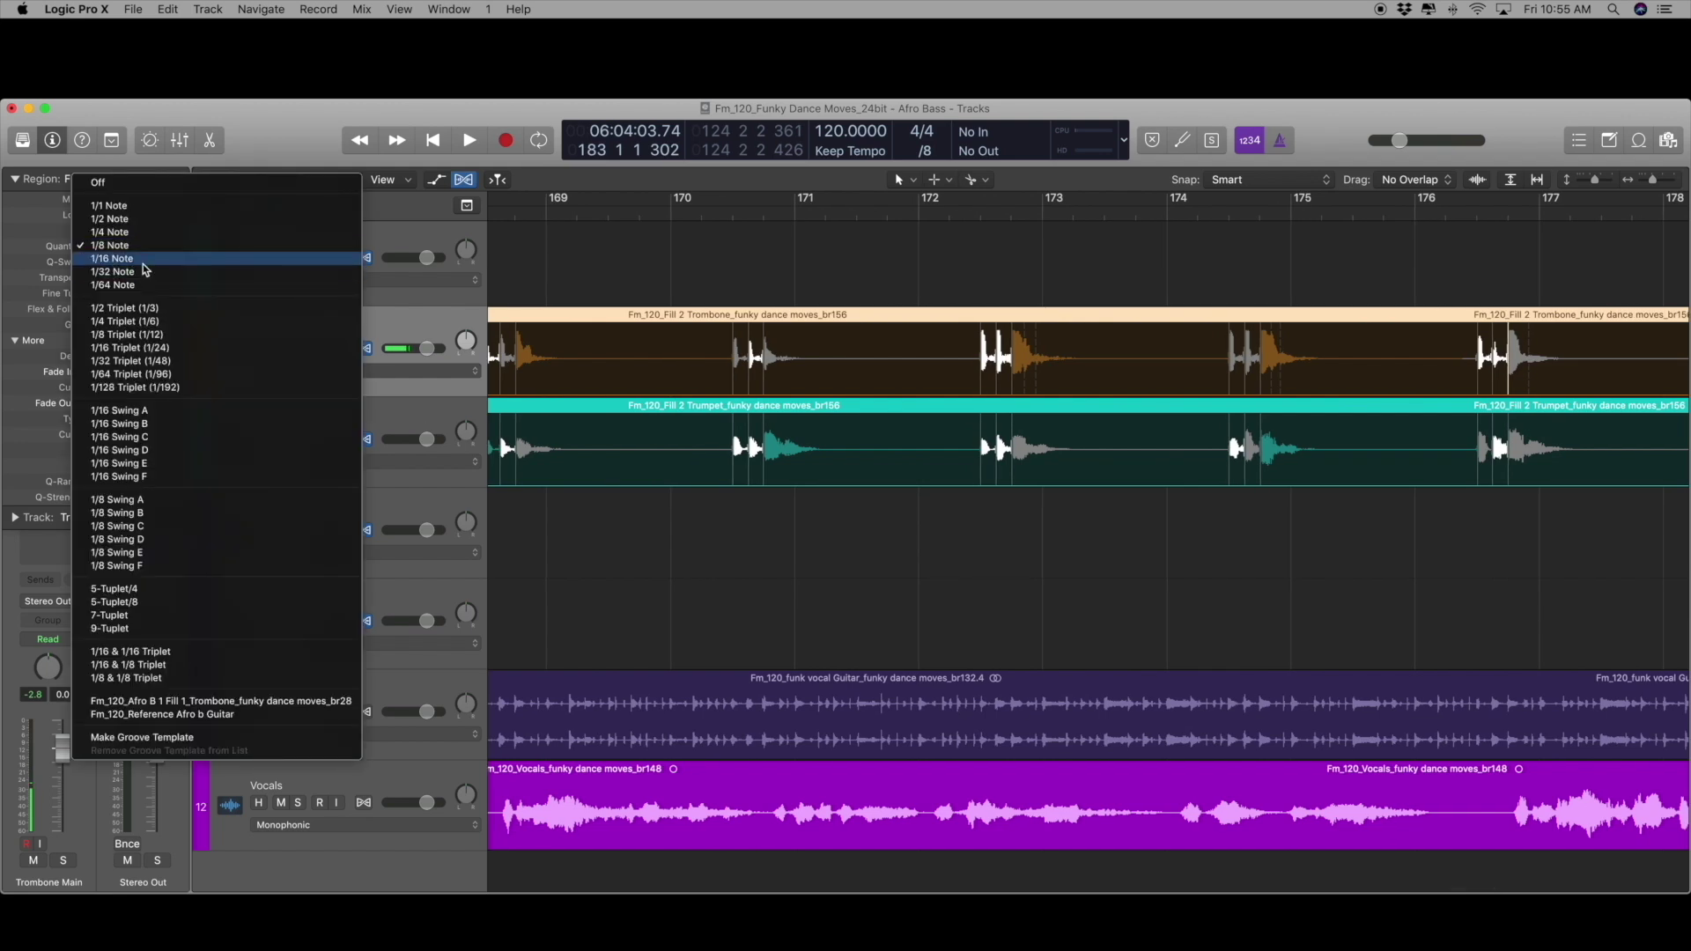
left_click(879, 578)
Play the quantized Trombone Main and Trumpet fills from bar 156 and follow them to bar 166
scroll(797, 547, "left", 8)
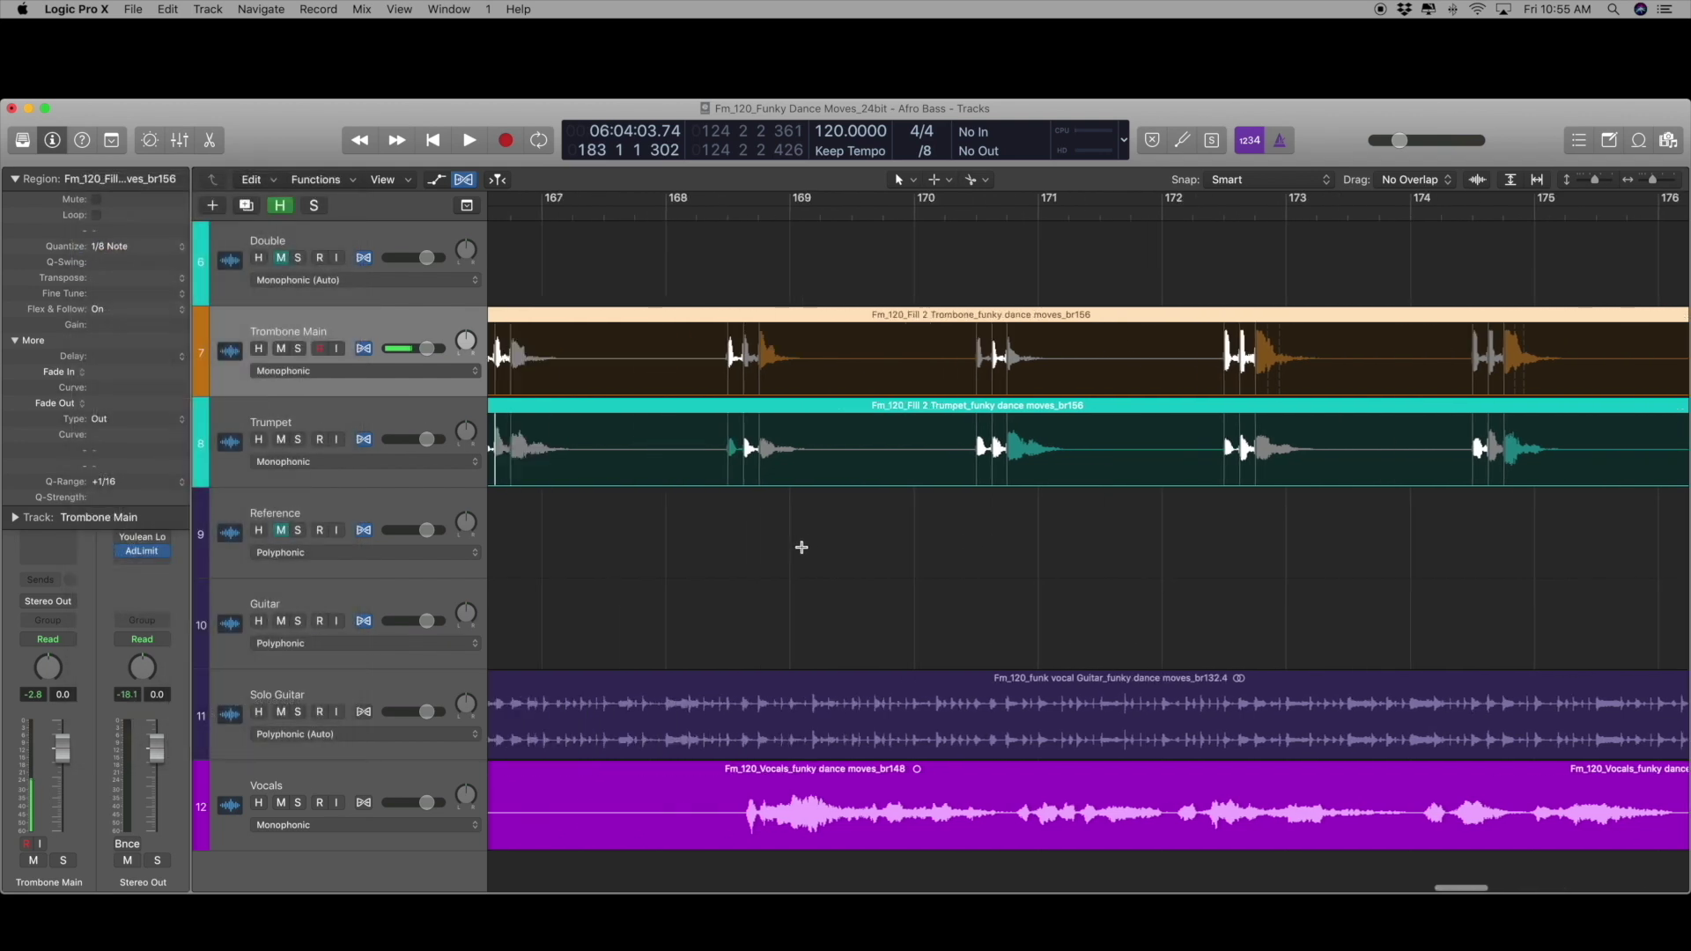
scroll(758, 547, "left", 10)
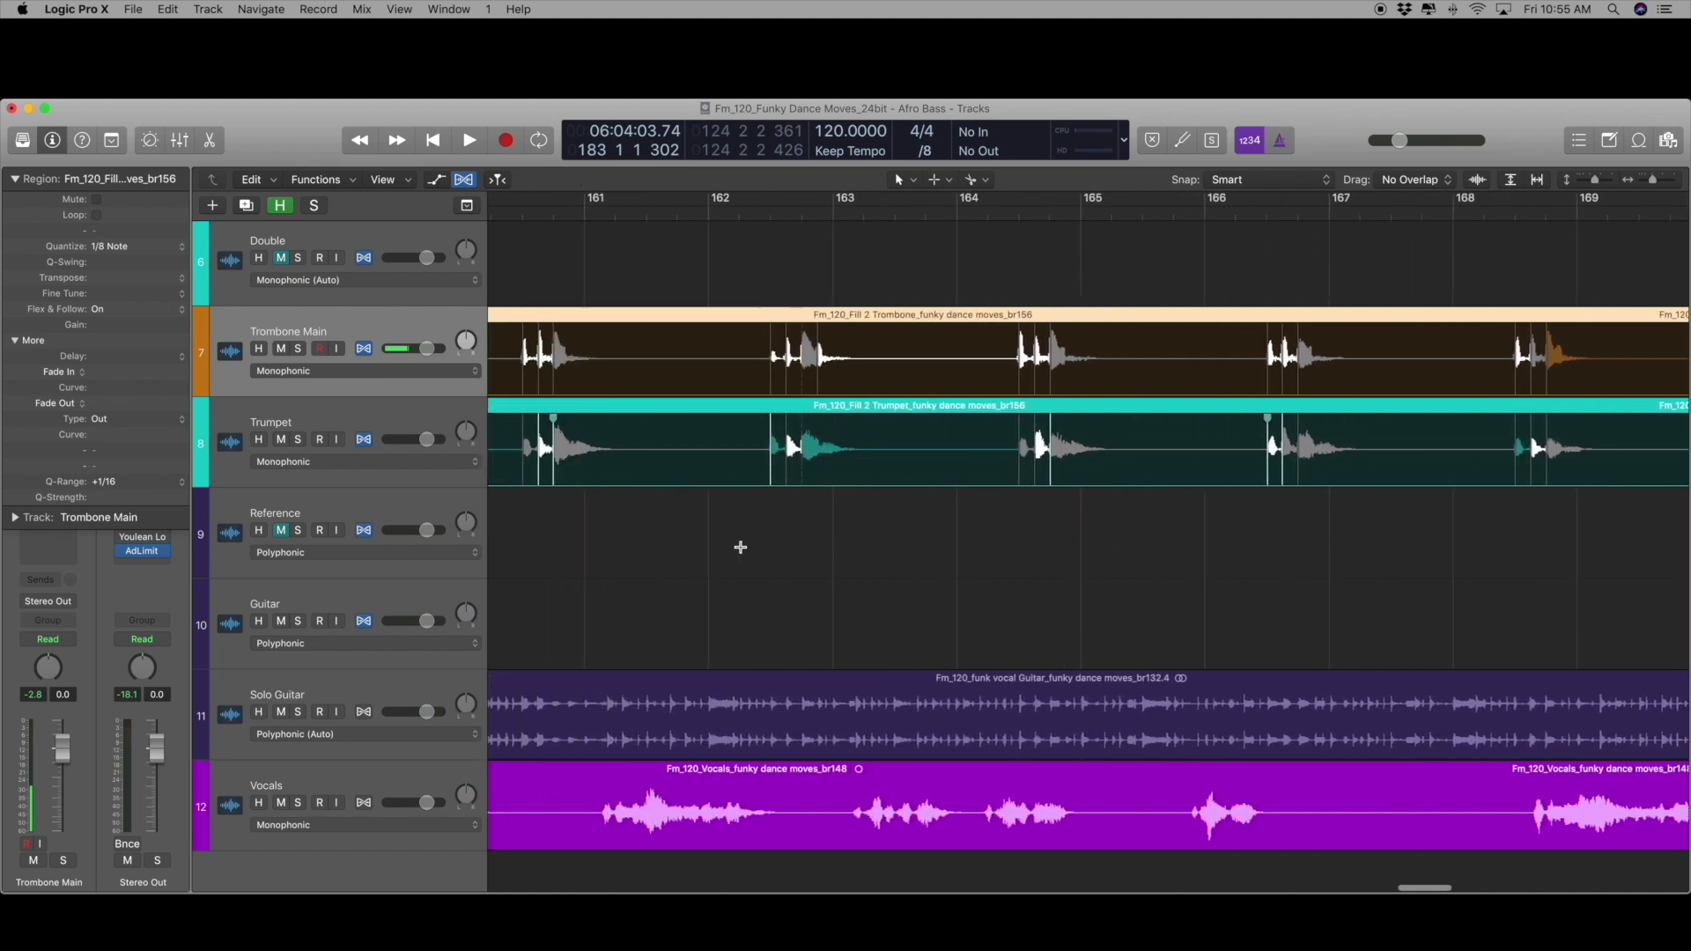
key("super+Right")
scroll(1492, 486, "left", 3)
key("super+Left")
scroll(1451, 511, "left", 6)
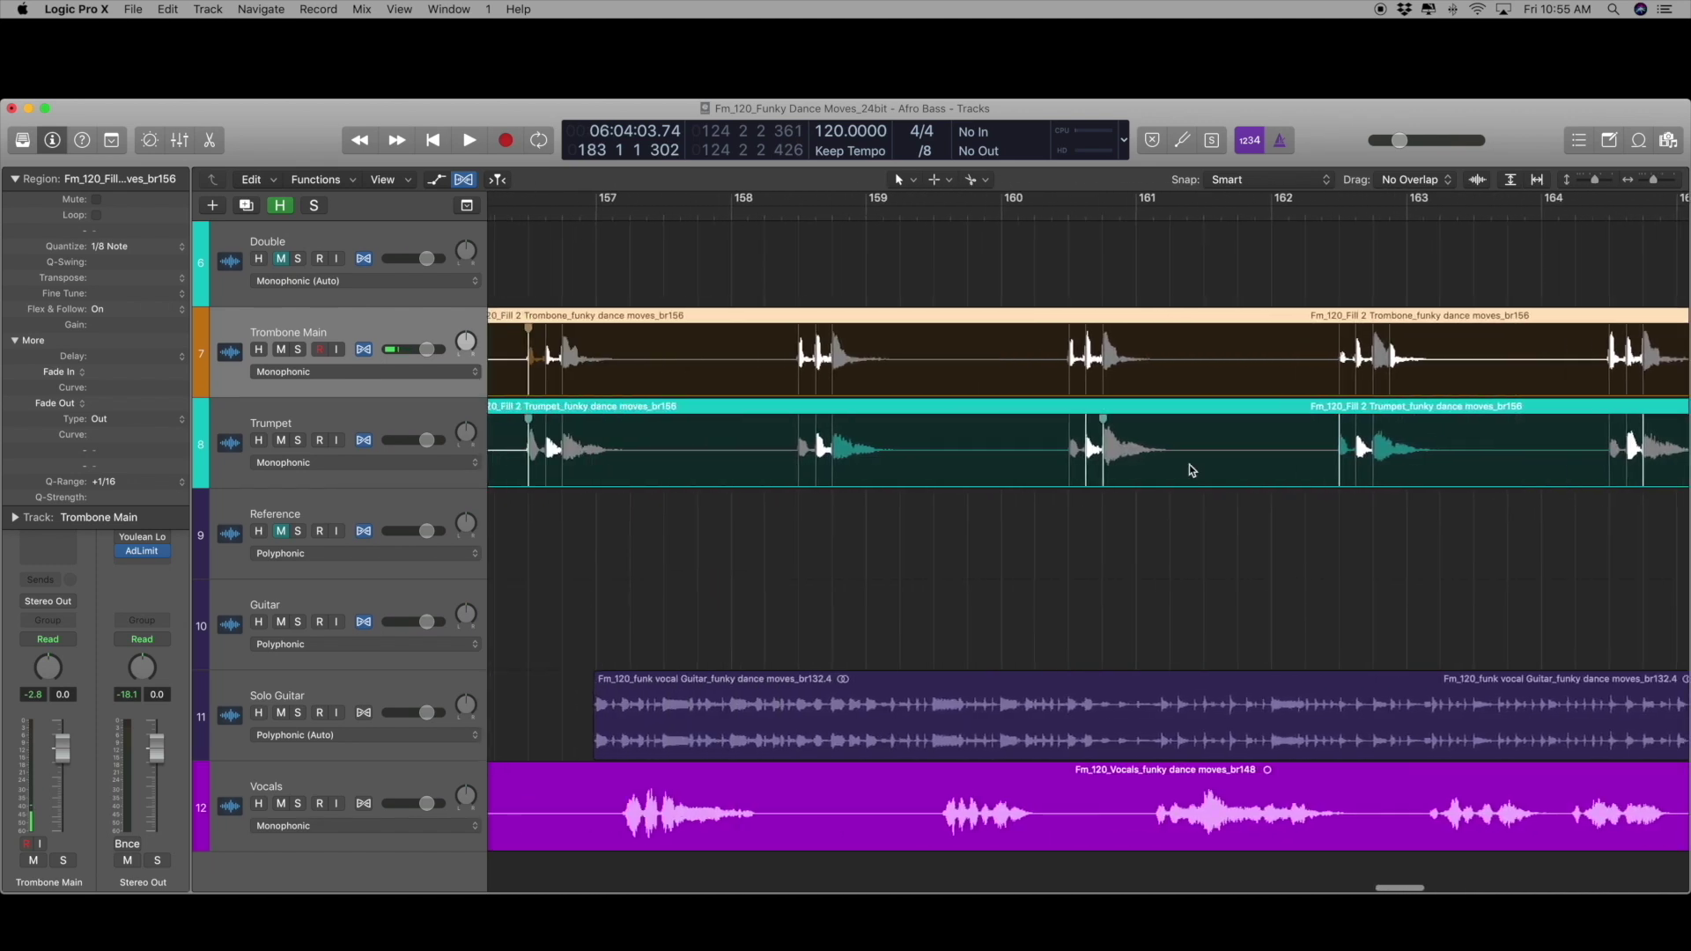
scroll(804, 341, "left", 2)
double_click(683, 217)
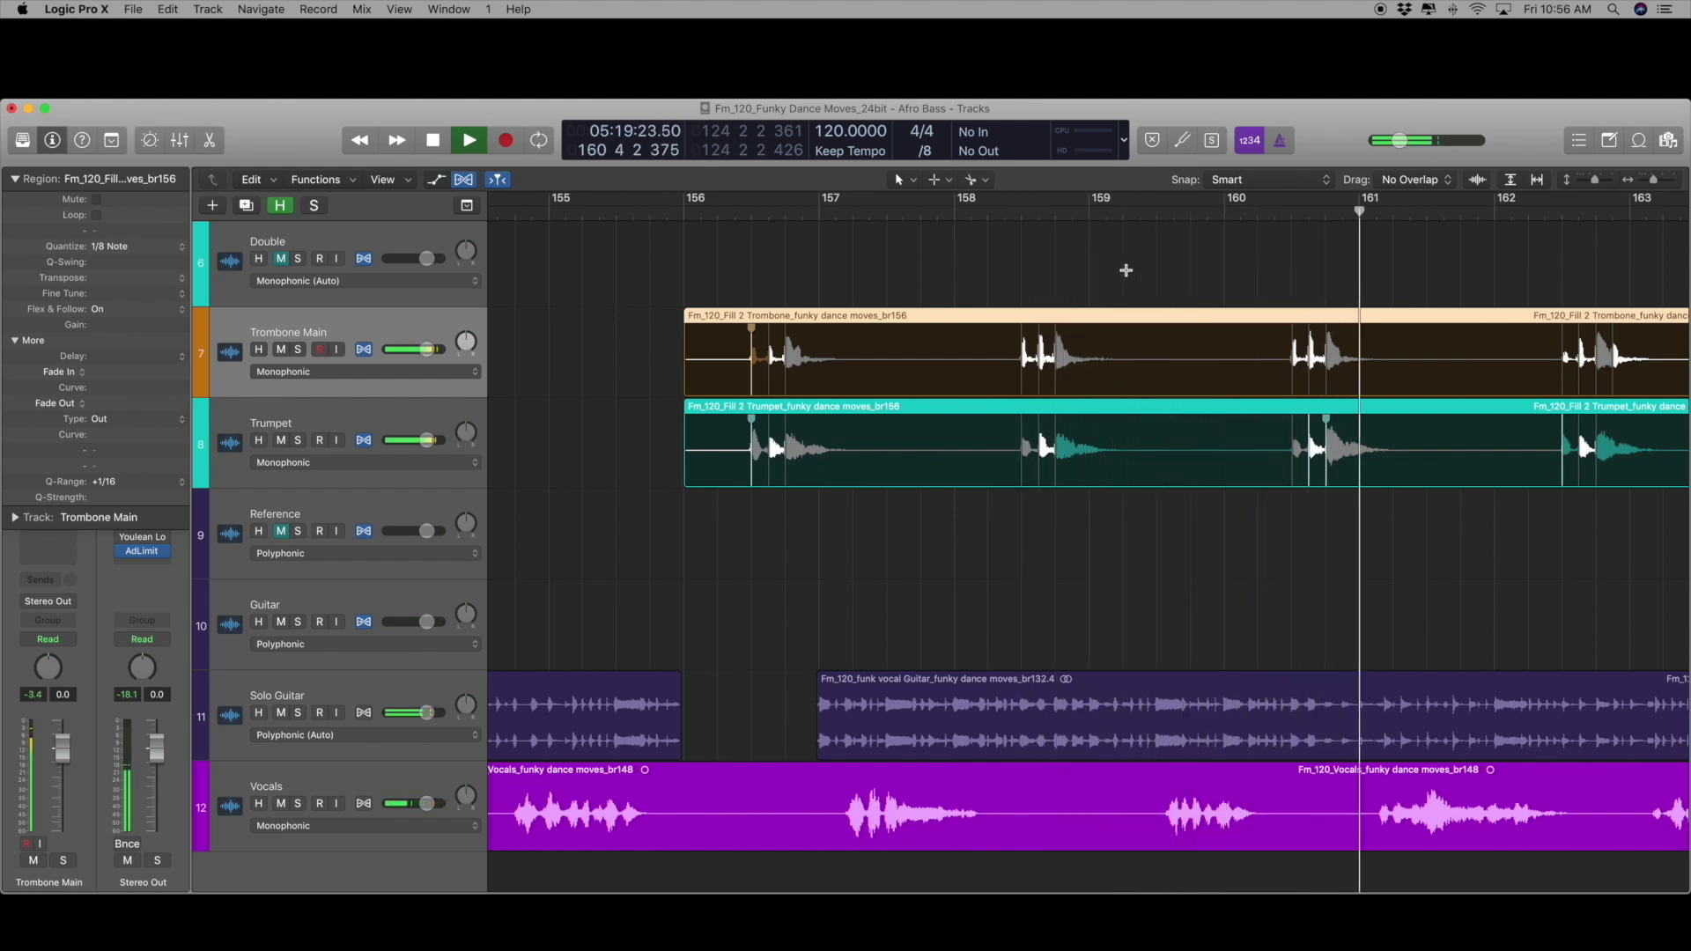
scroll(1126, 270, "right", 10)
scroll(946, 527, "left", 4)
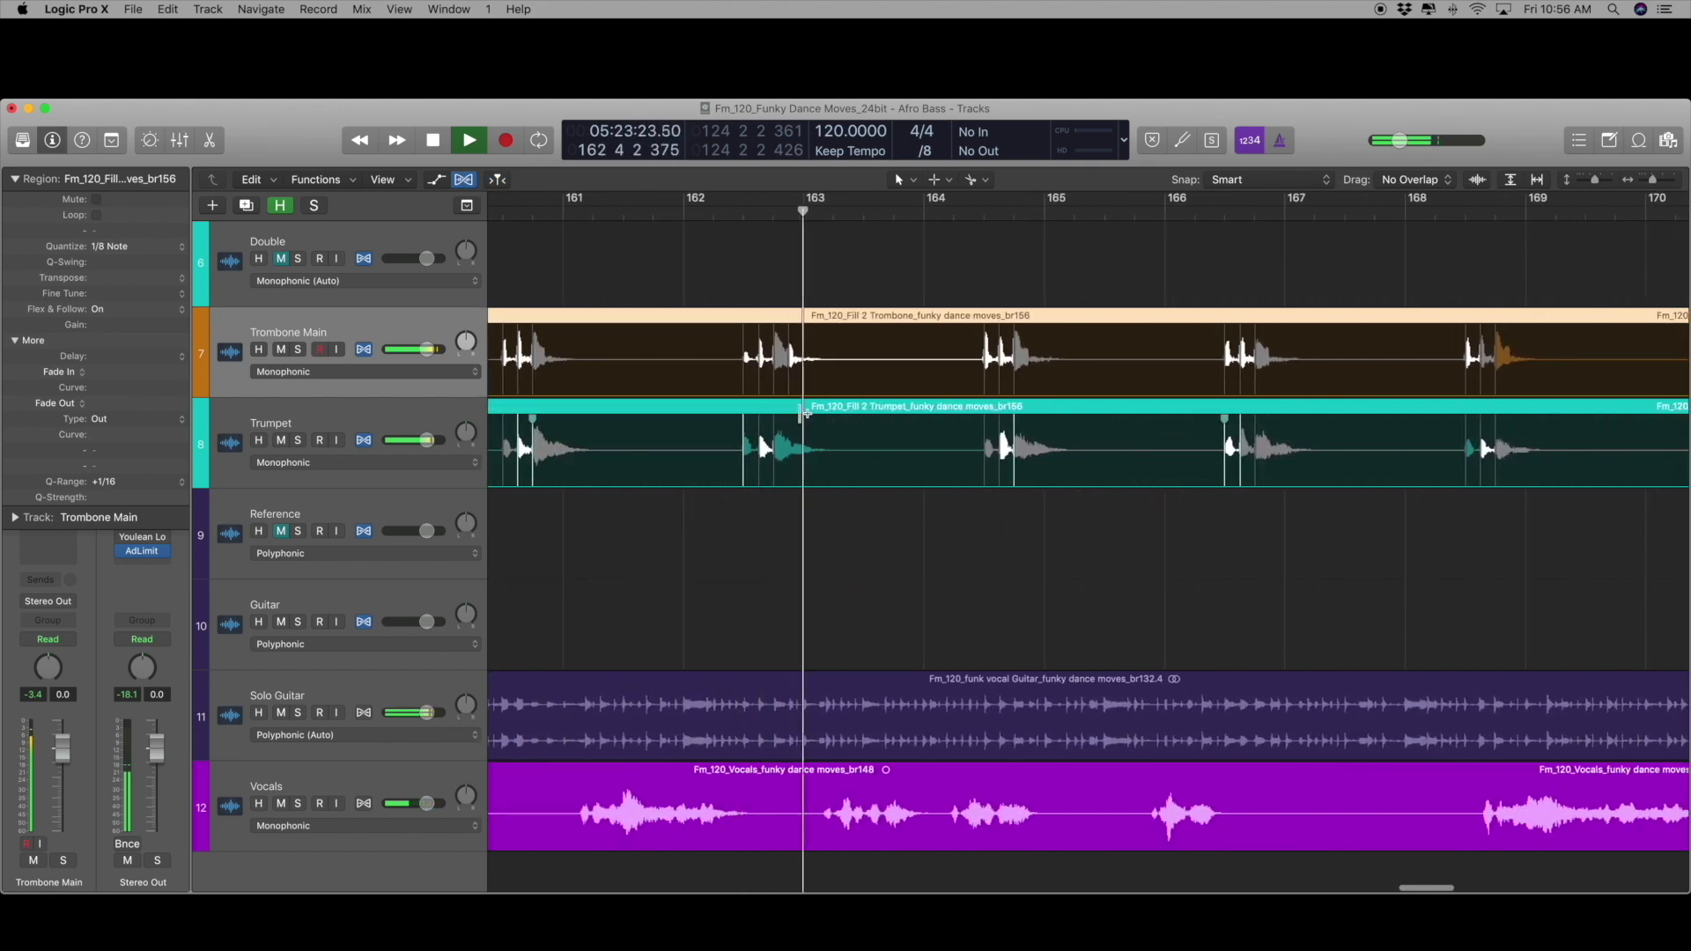
key("super+Right")
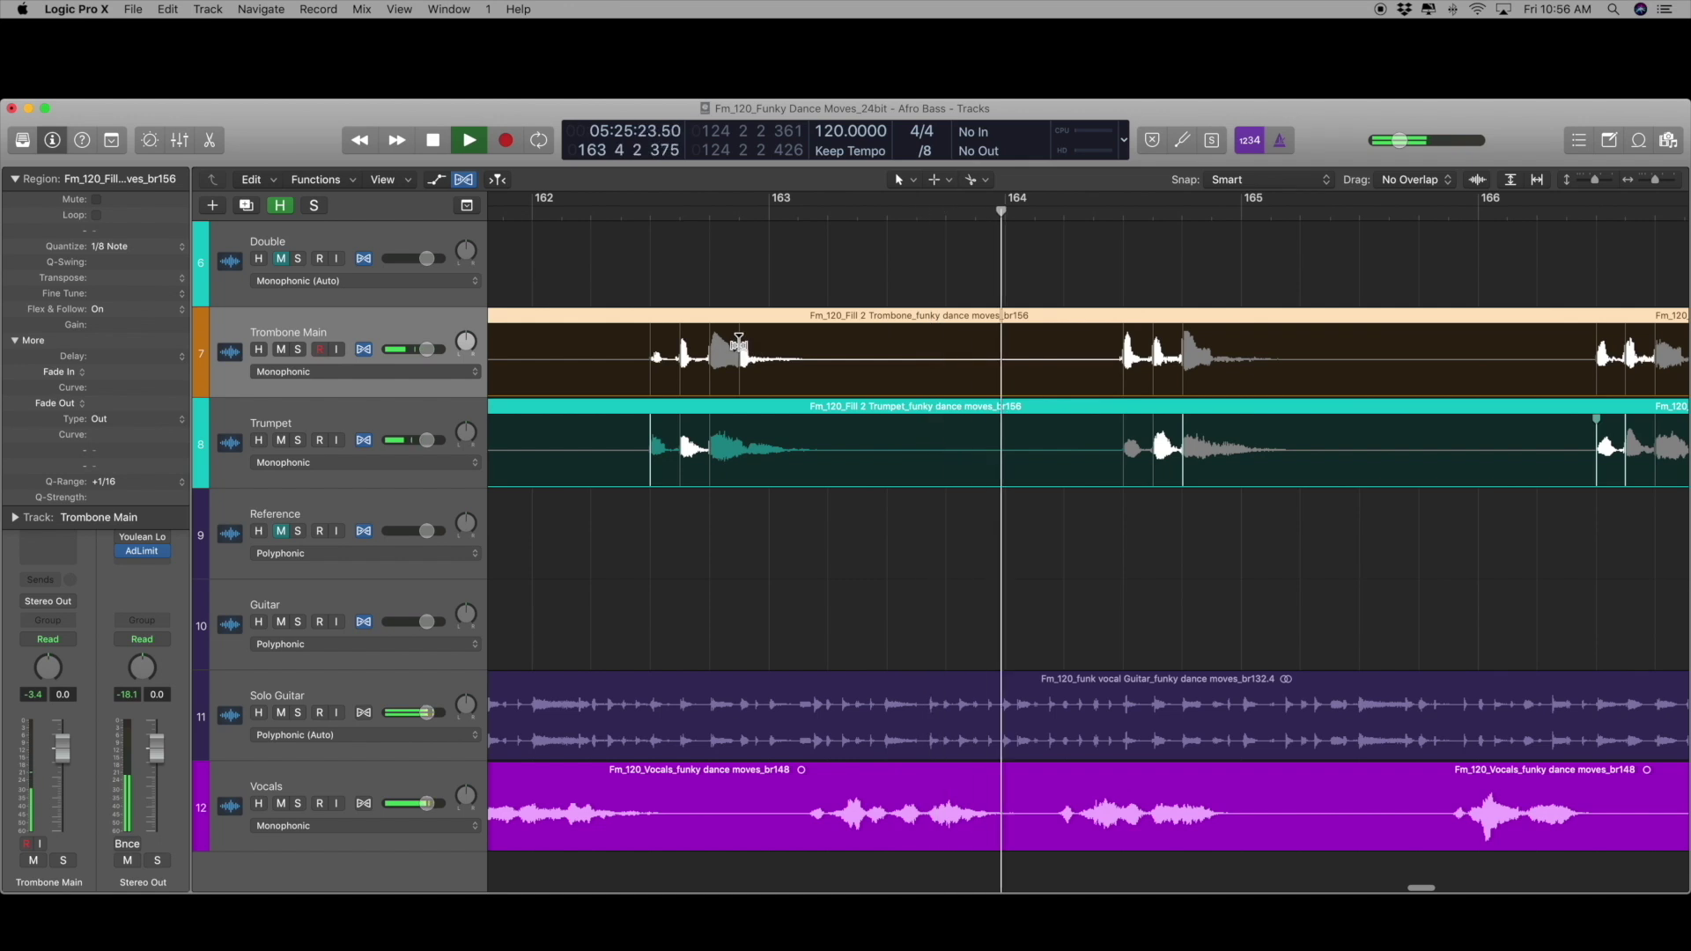
scroll(1176, 448, "right", 5)
scroll(1176, 448, "right", 5)
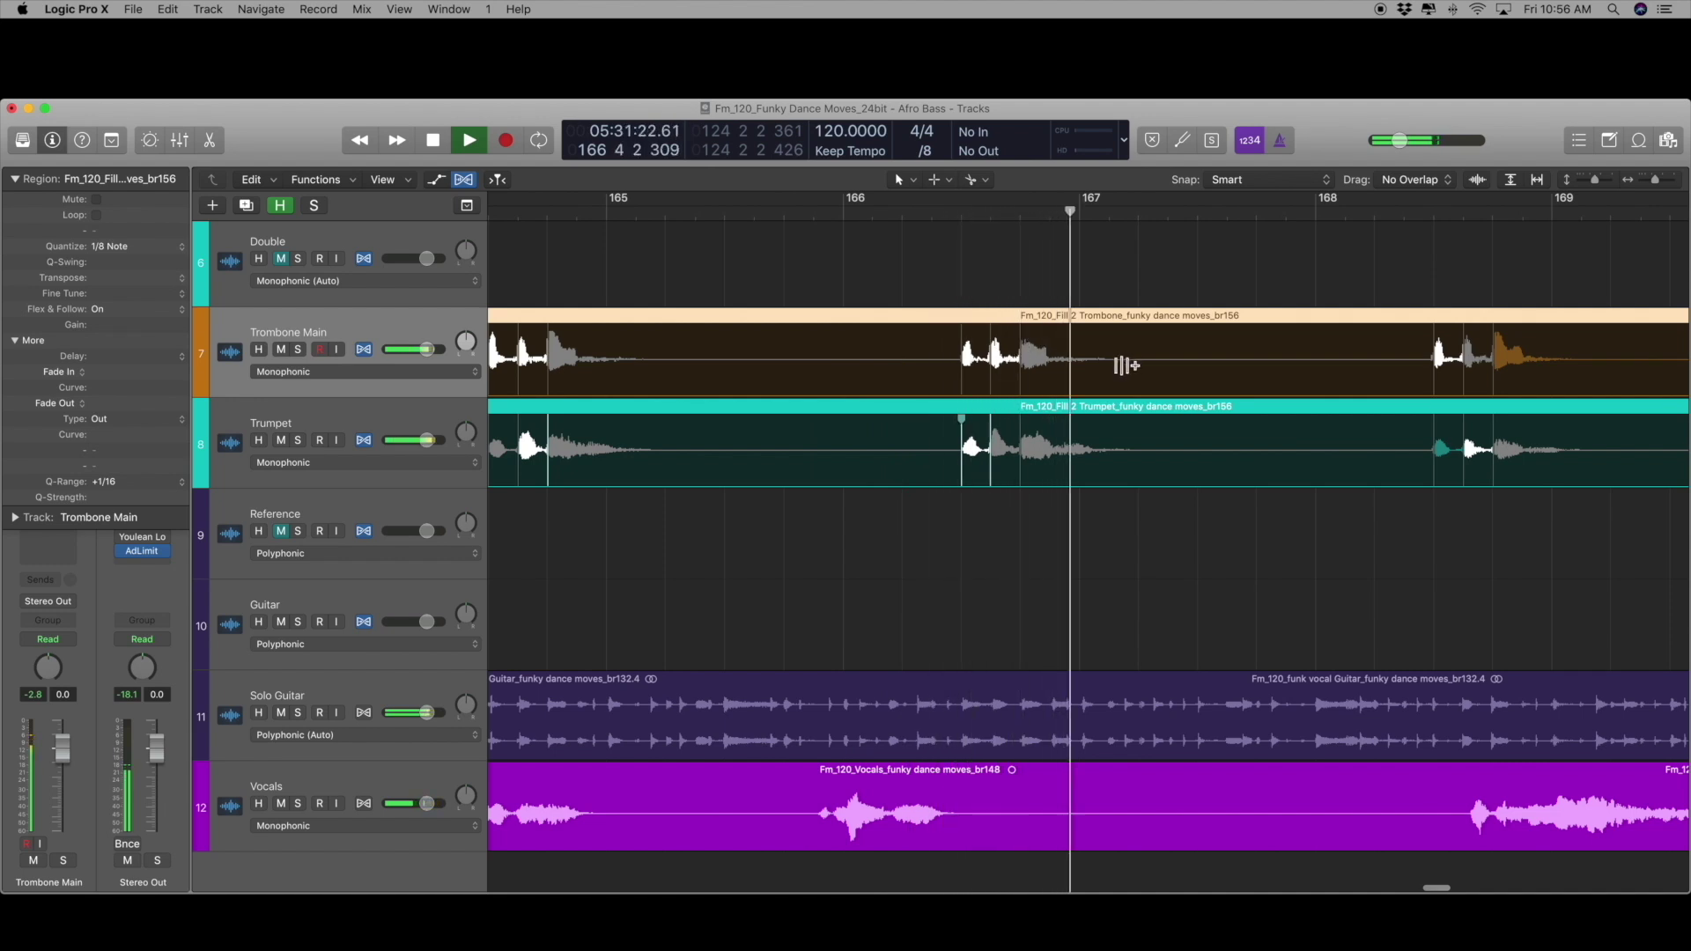
Continue listening to the quantized fills from bar 167 and stop playback at bar 181
scroll(1193, 542, "right", 10)
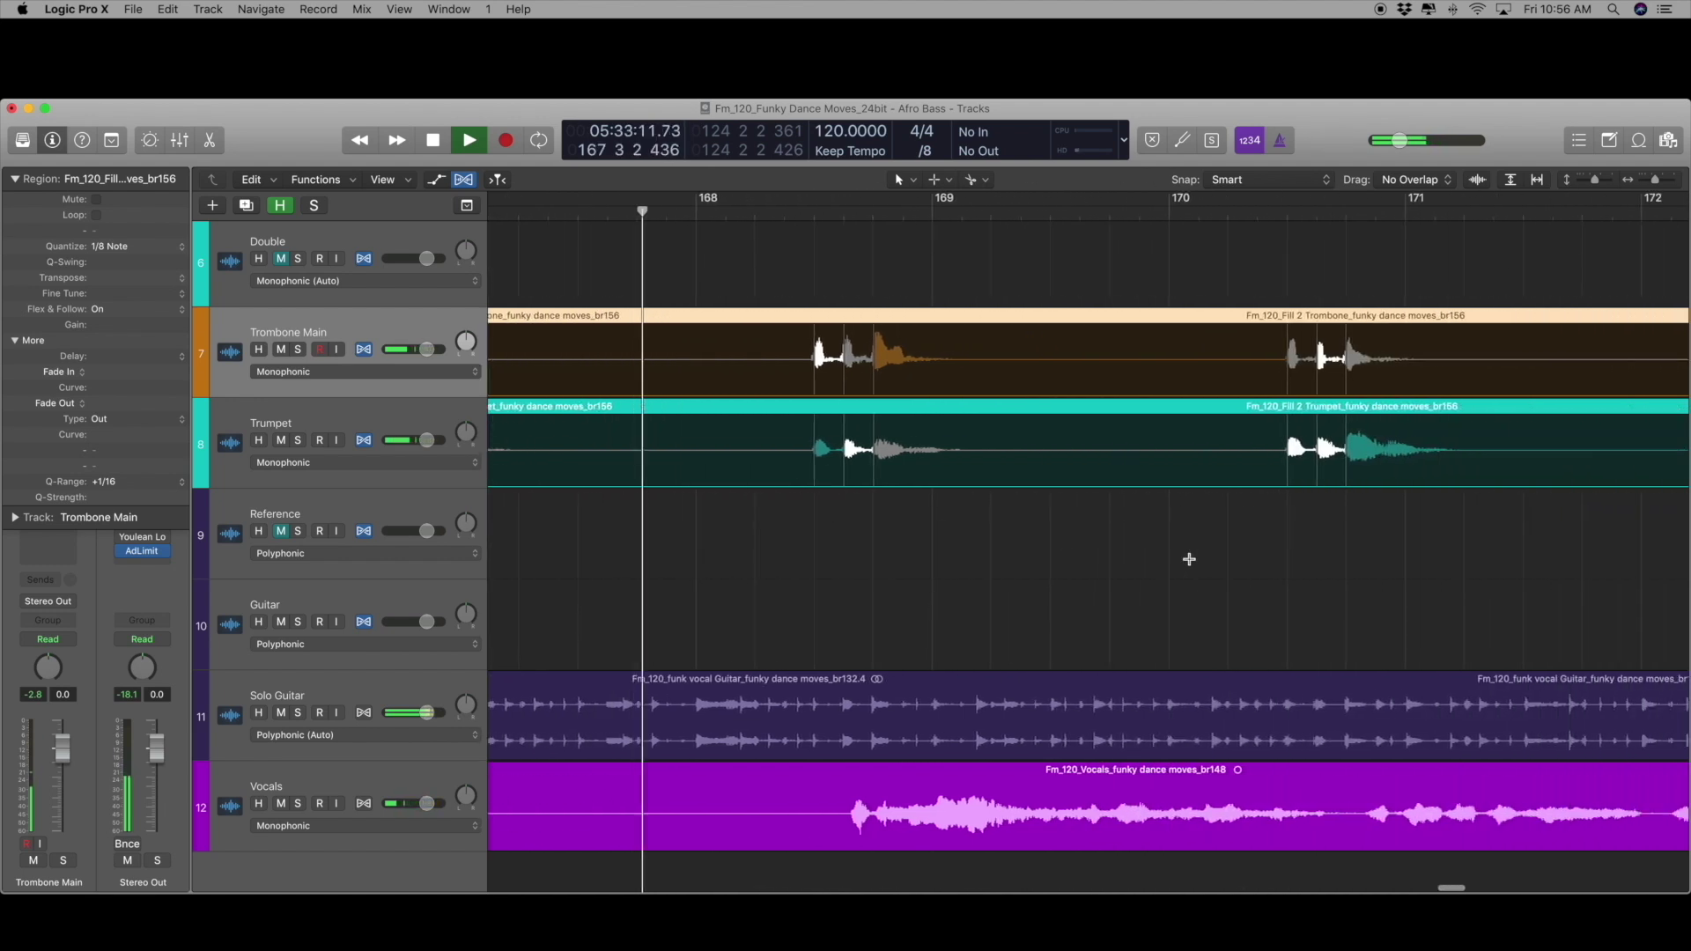
scroll(1189, 559, "left", 3)
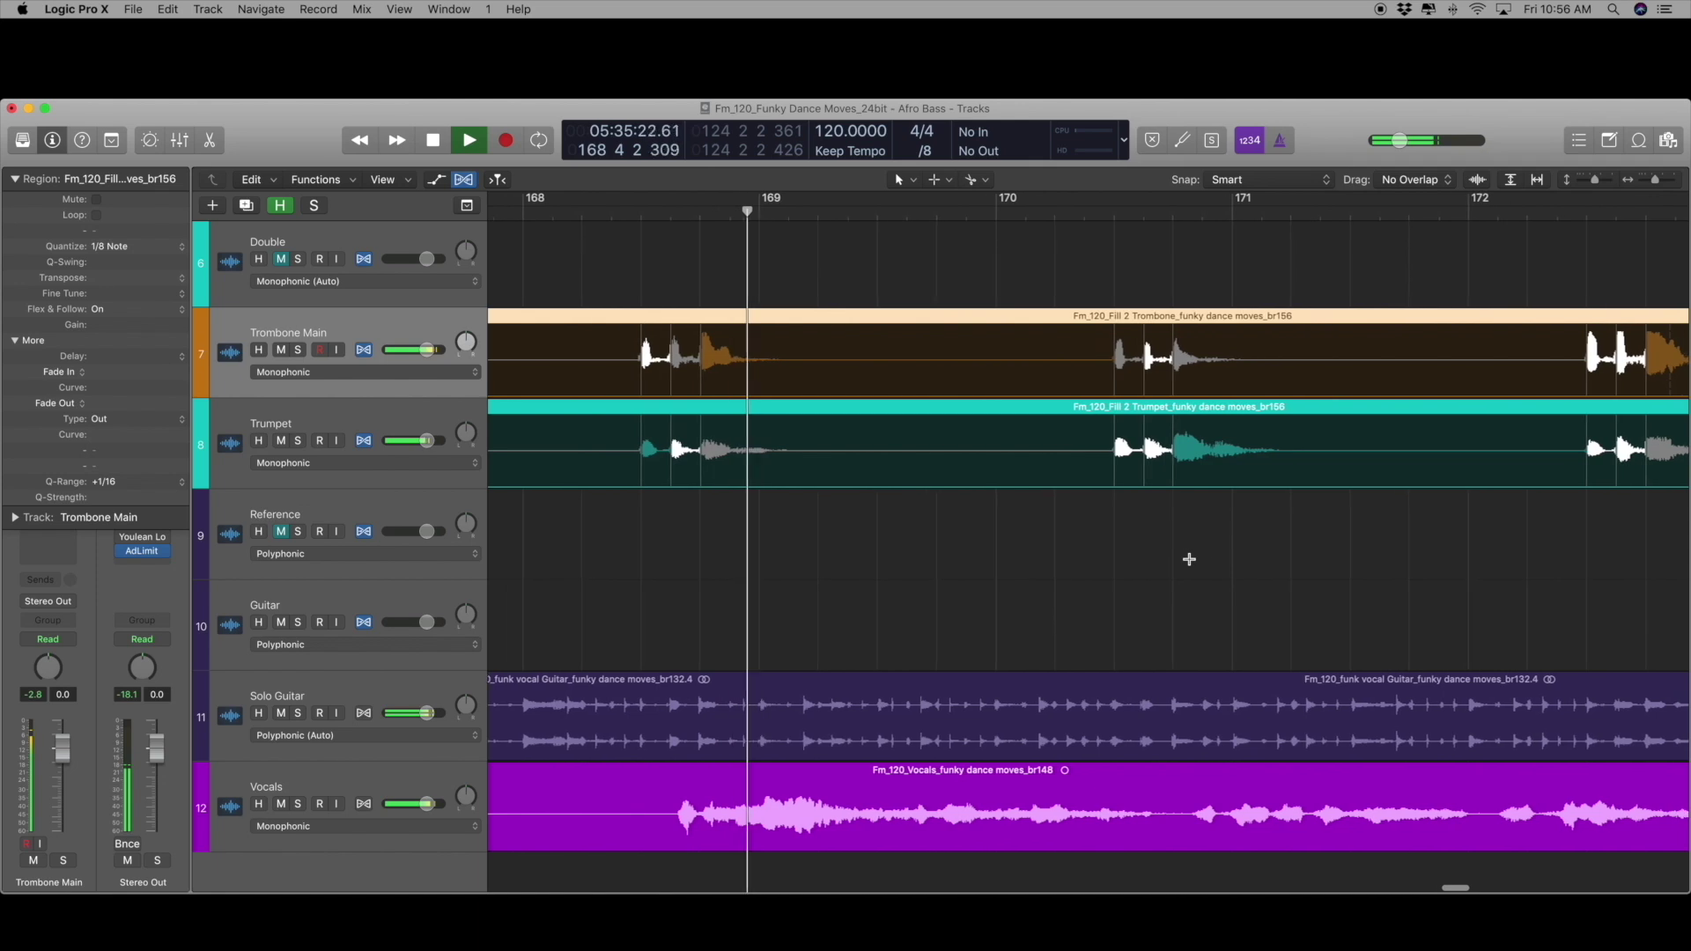
scroll(1189, 560, "right", 6)
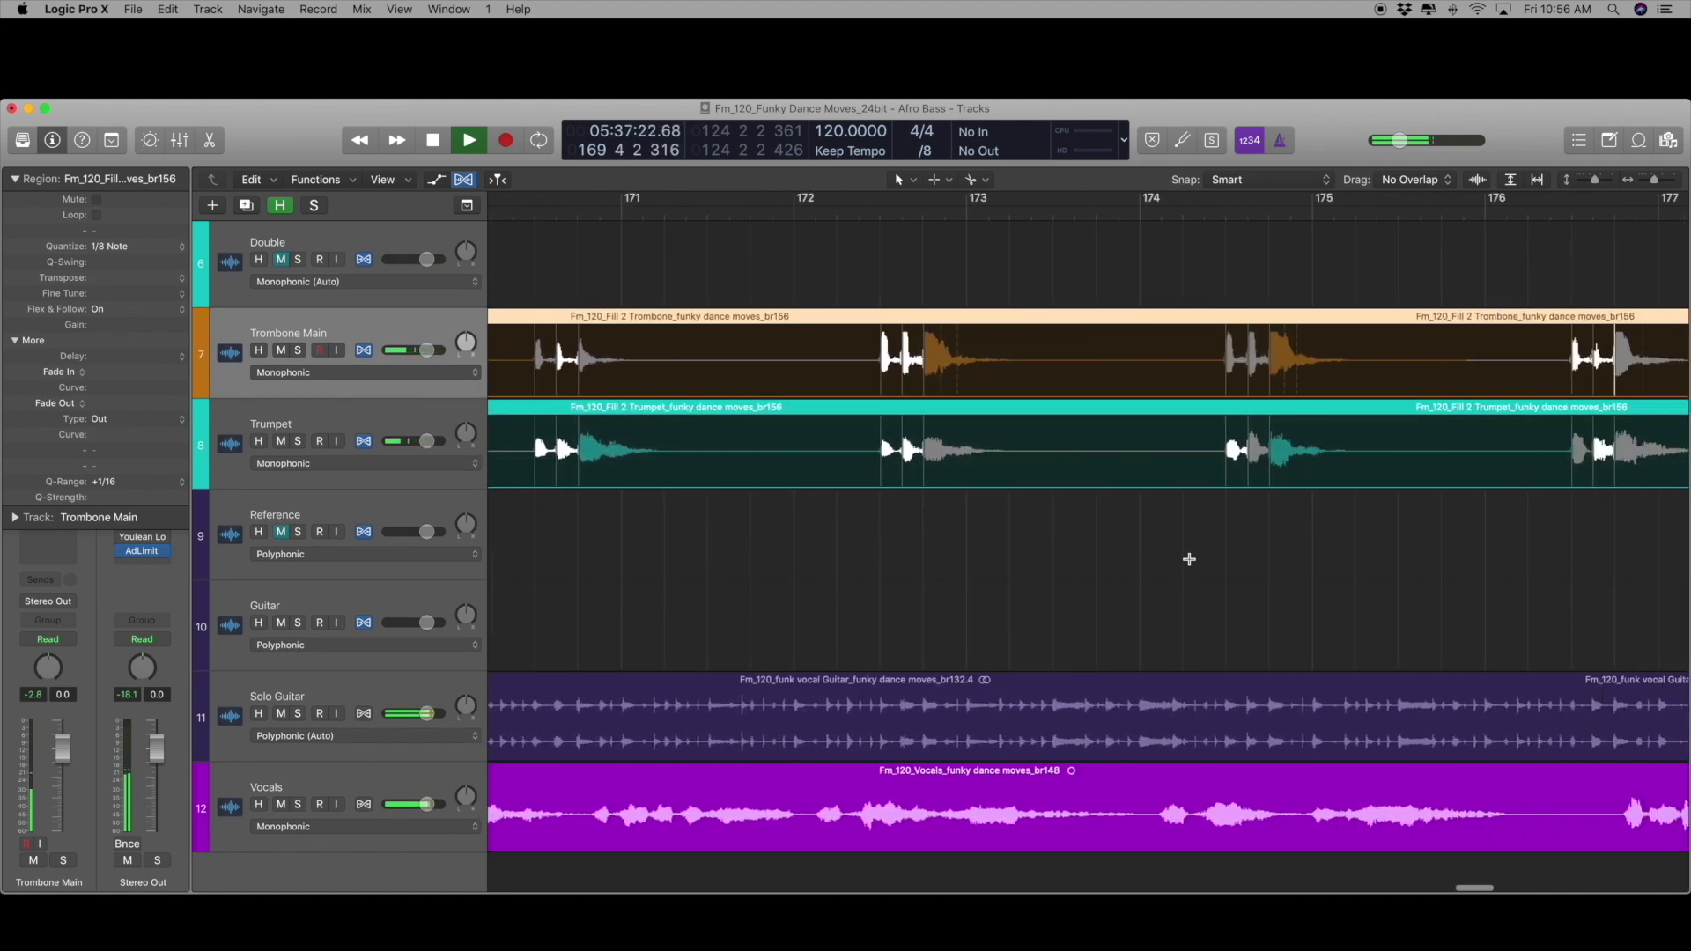
scroll(1189, 559, "left", 2)
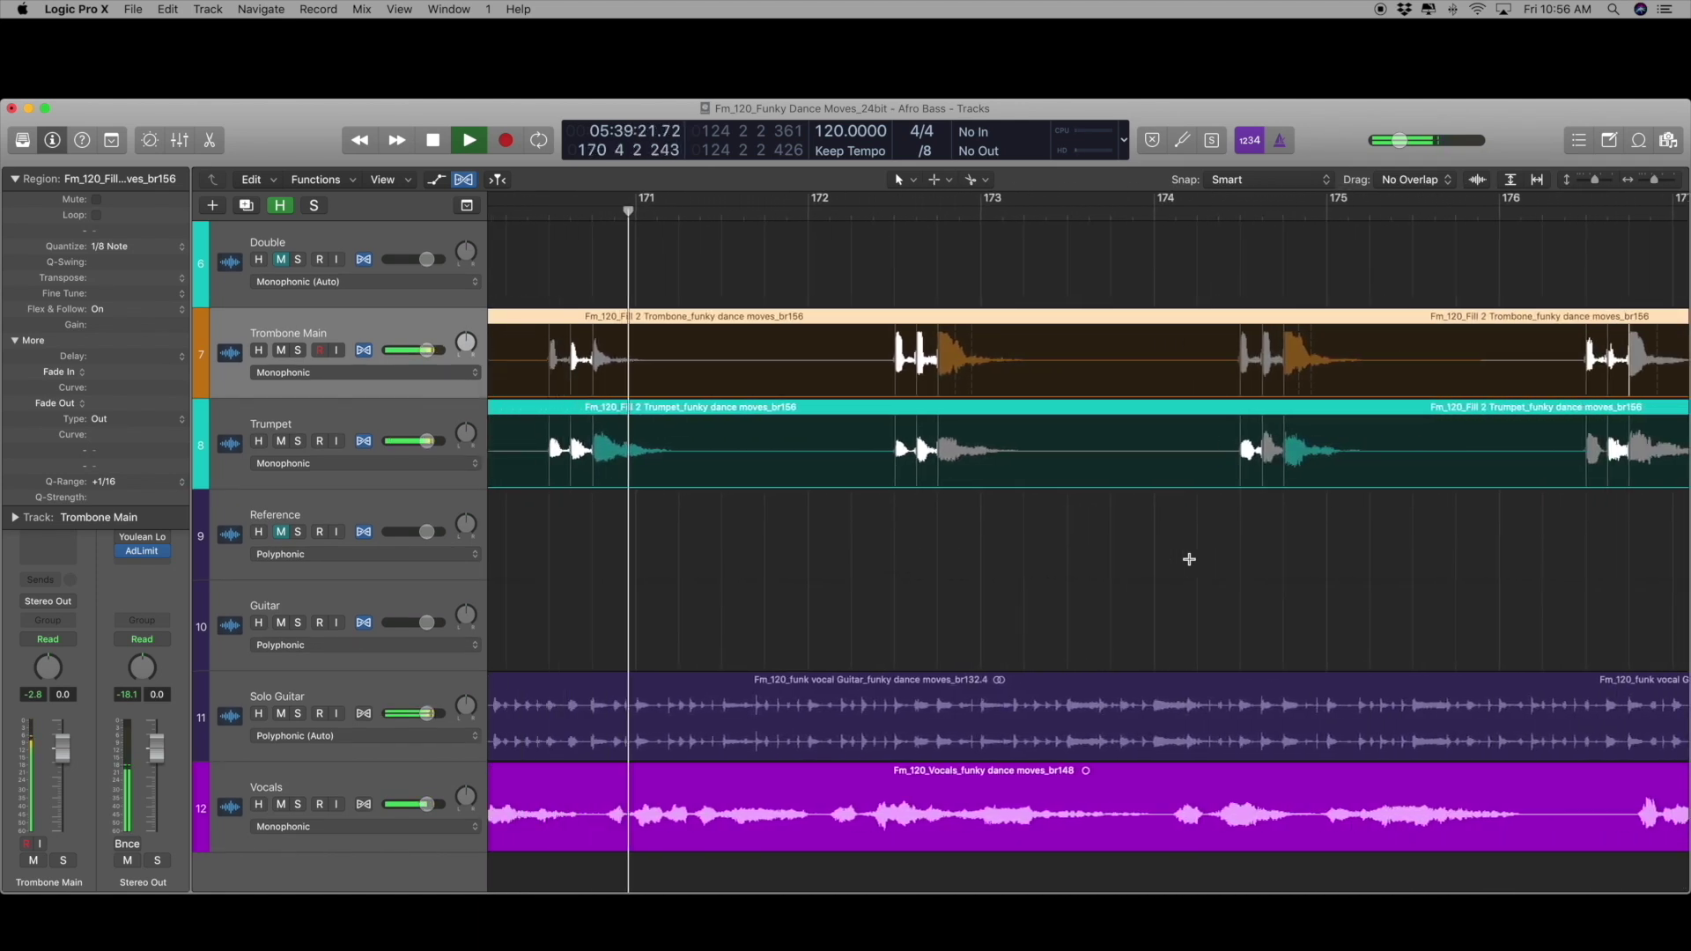
scroll(1189, 559, "right", 6)
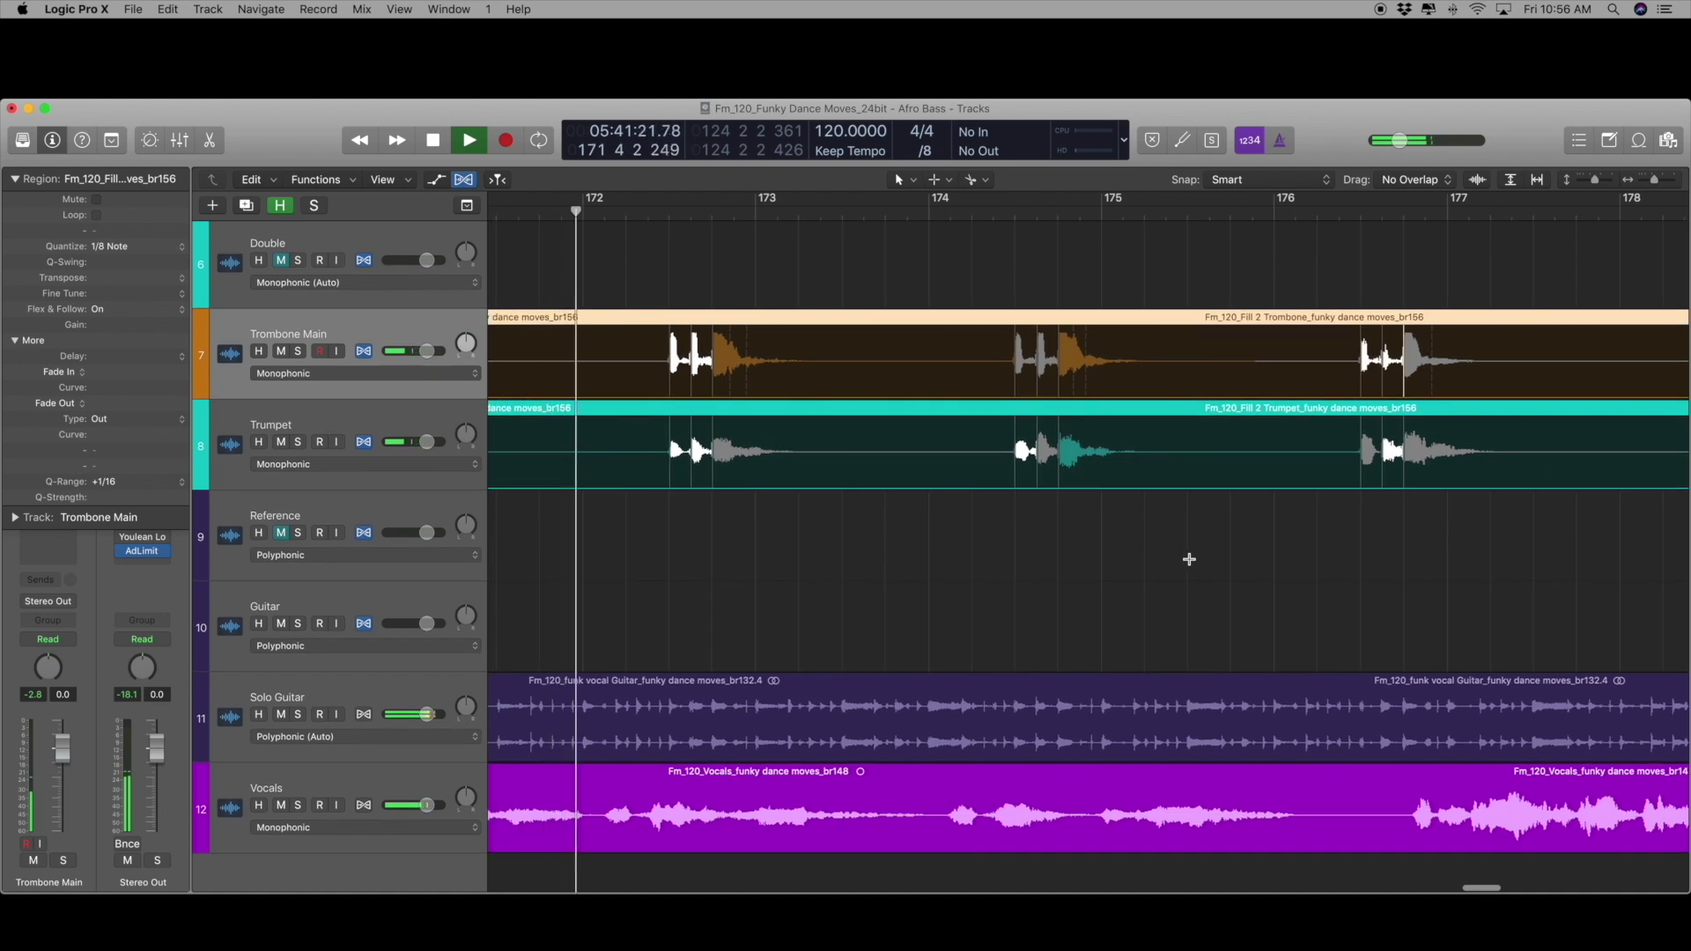
scroll(1189, 559, "right", 9)
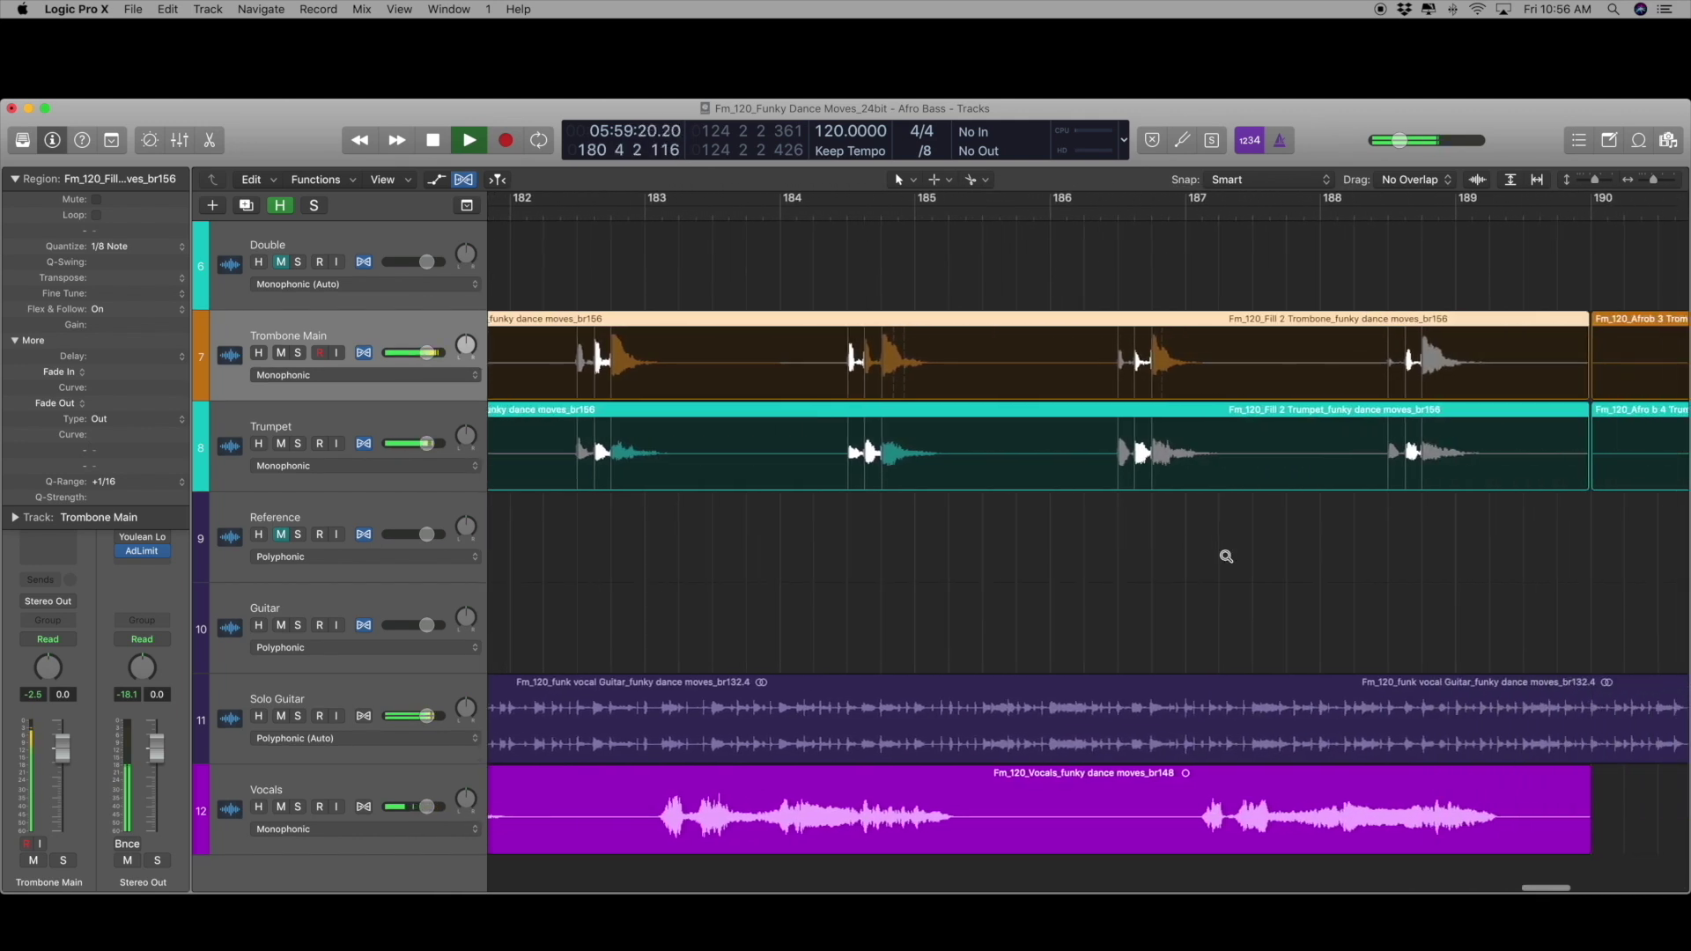
key("super+Left")
scroll(1223, 555, "left", 10)
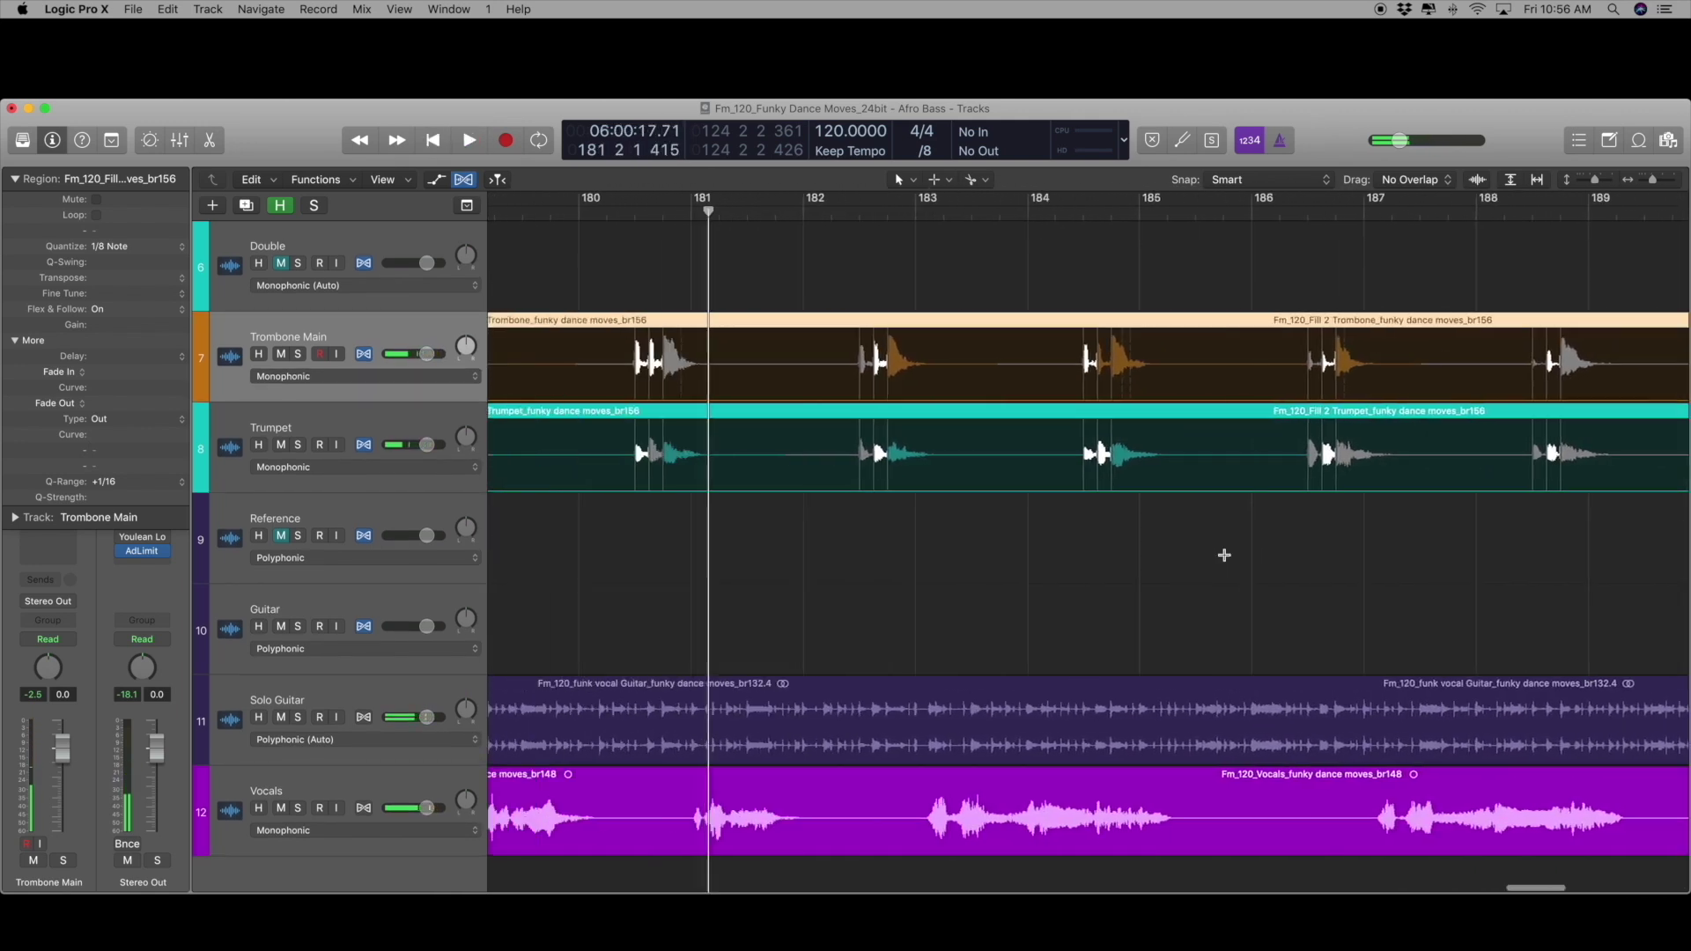
Move the muted Reference Afro b Guitar region on the Reference track to start at bar 190
scroll(1212, 553, "right", 2)
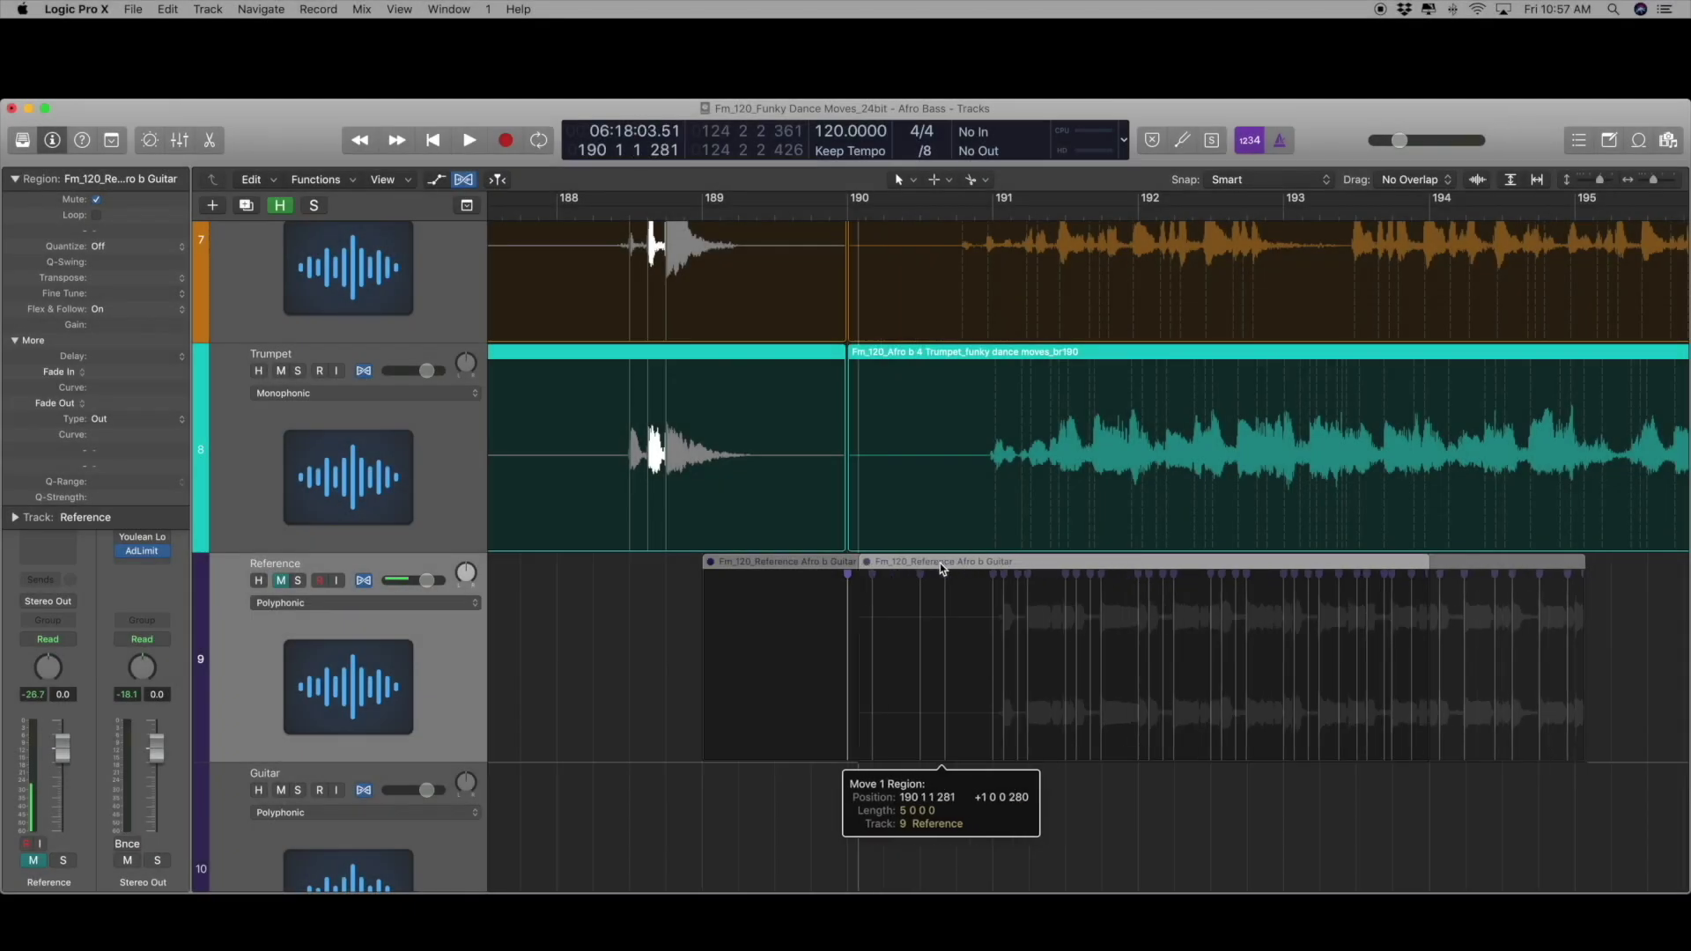
left_click_drag(939, 563, 825, 568)
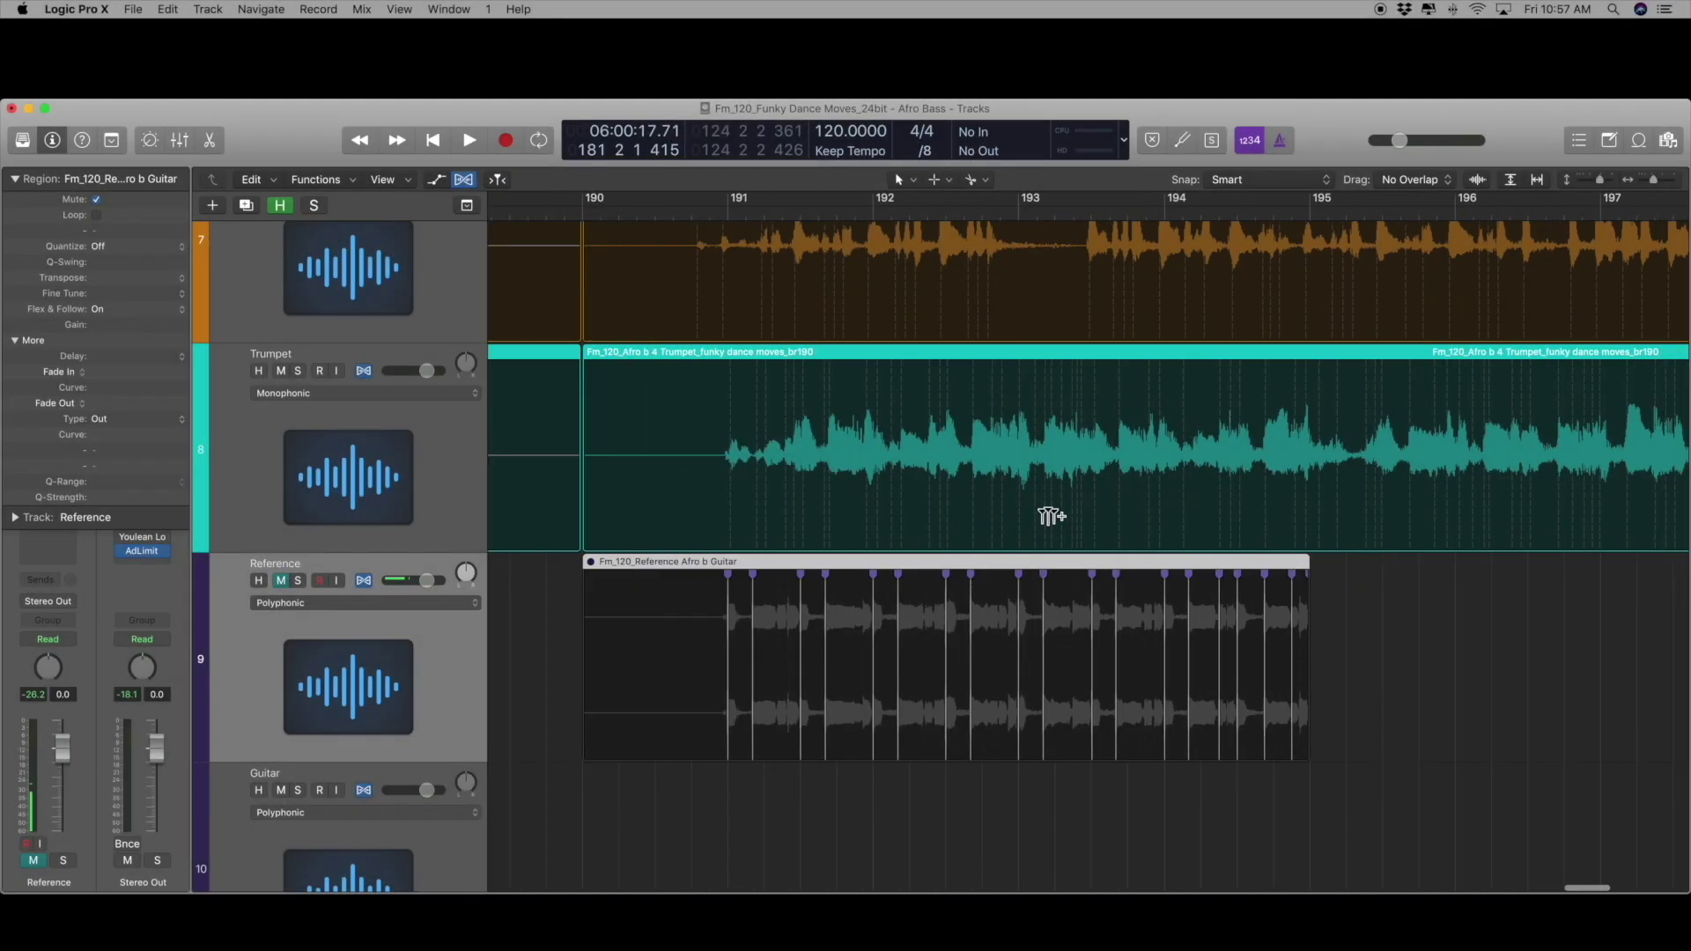
Listen to the Afro b 4 Trumpet region in solo and stop playback in bar 193
left_click(866, 359)
key("space")
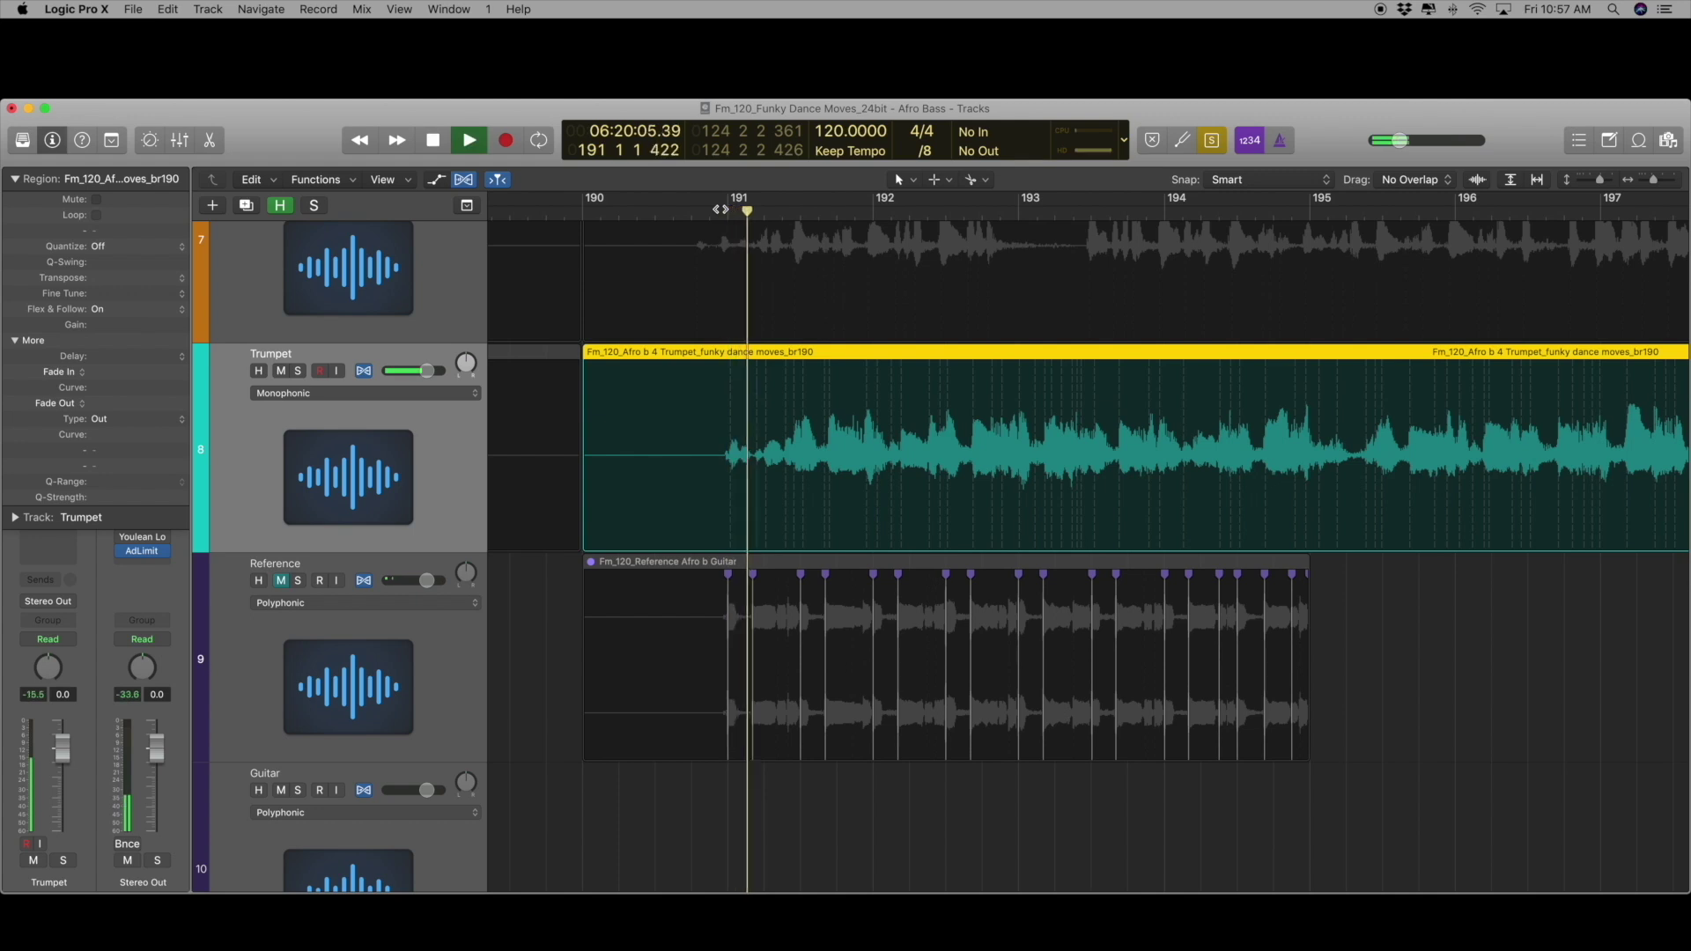
scroll(914, 299, "right", 5)
key("super+Left")
key("super+Left")
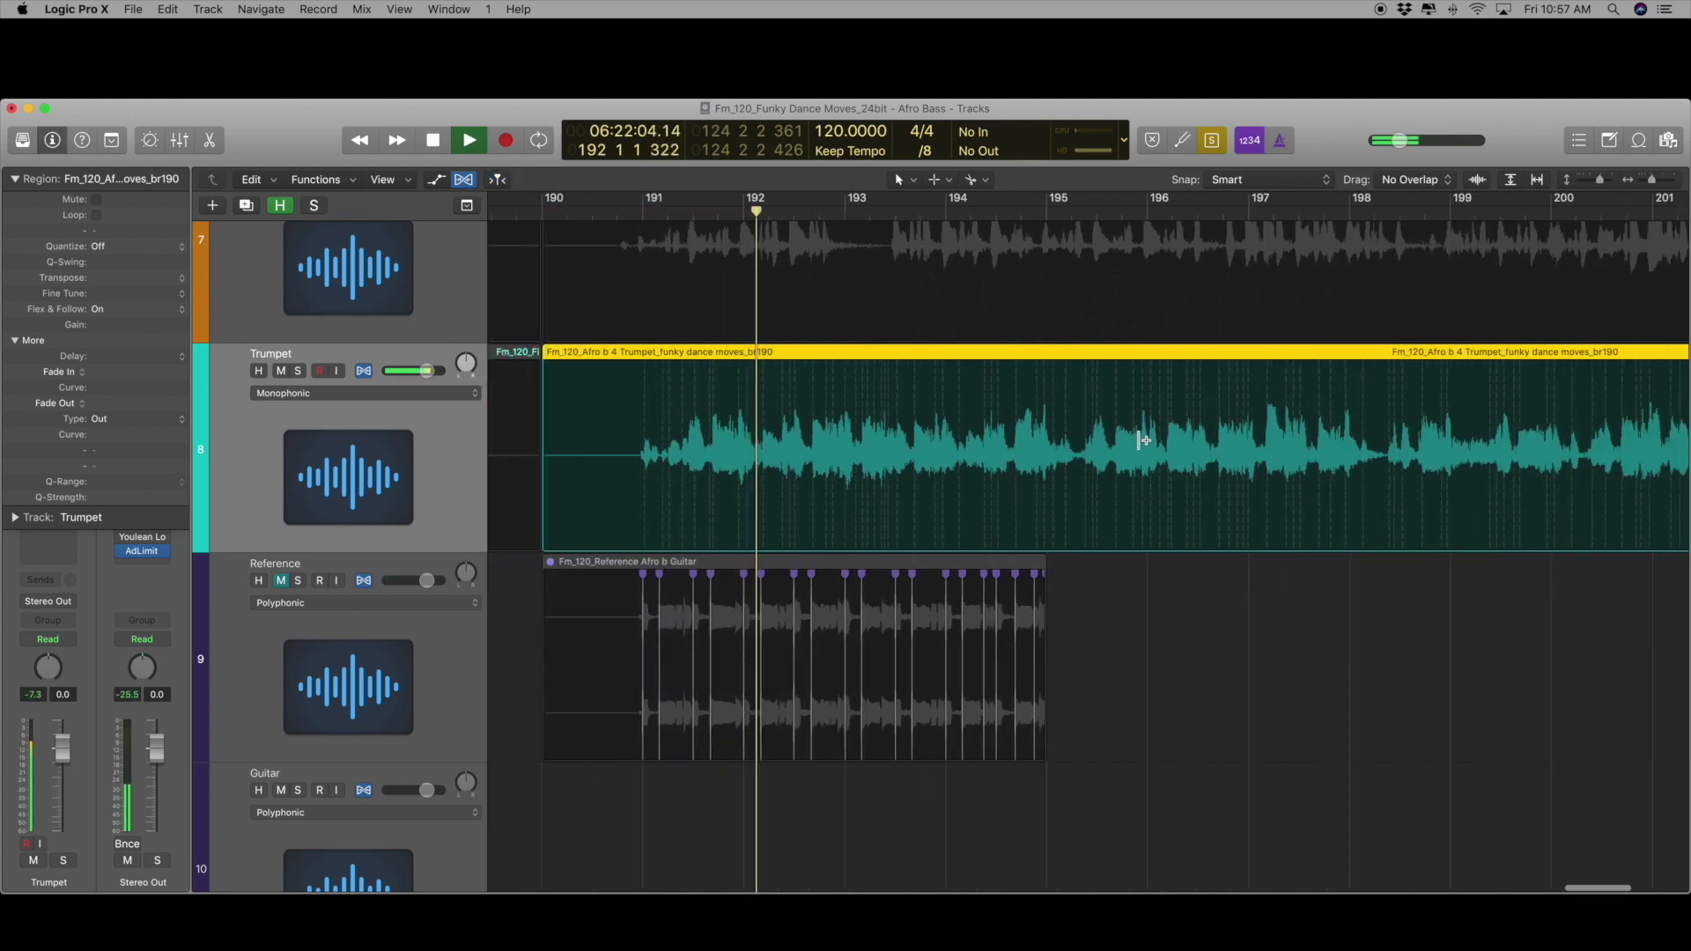
key("super+Right")
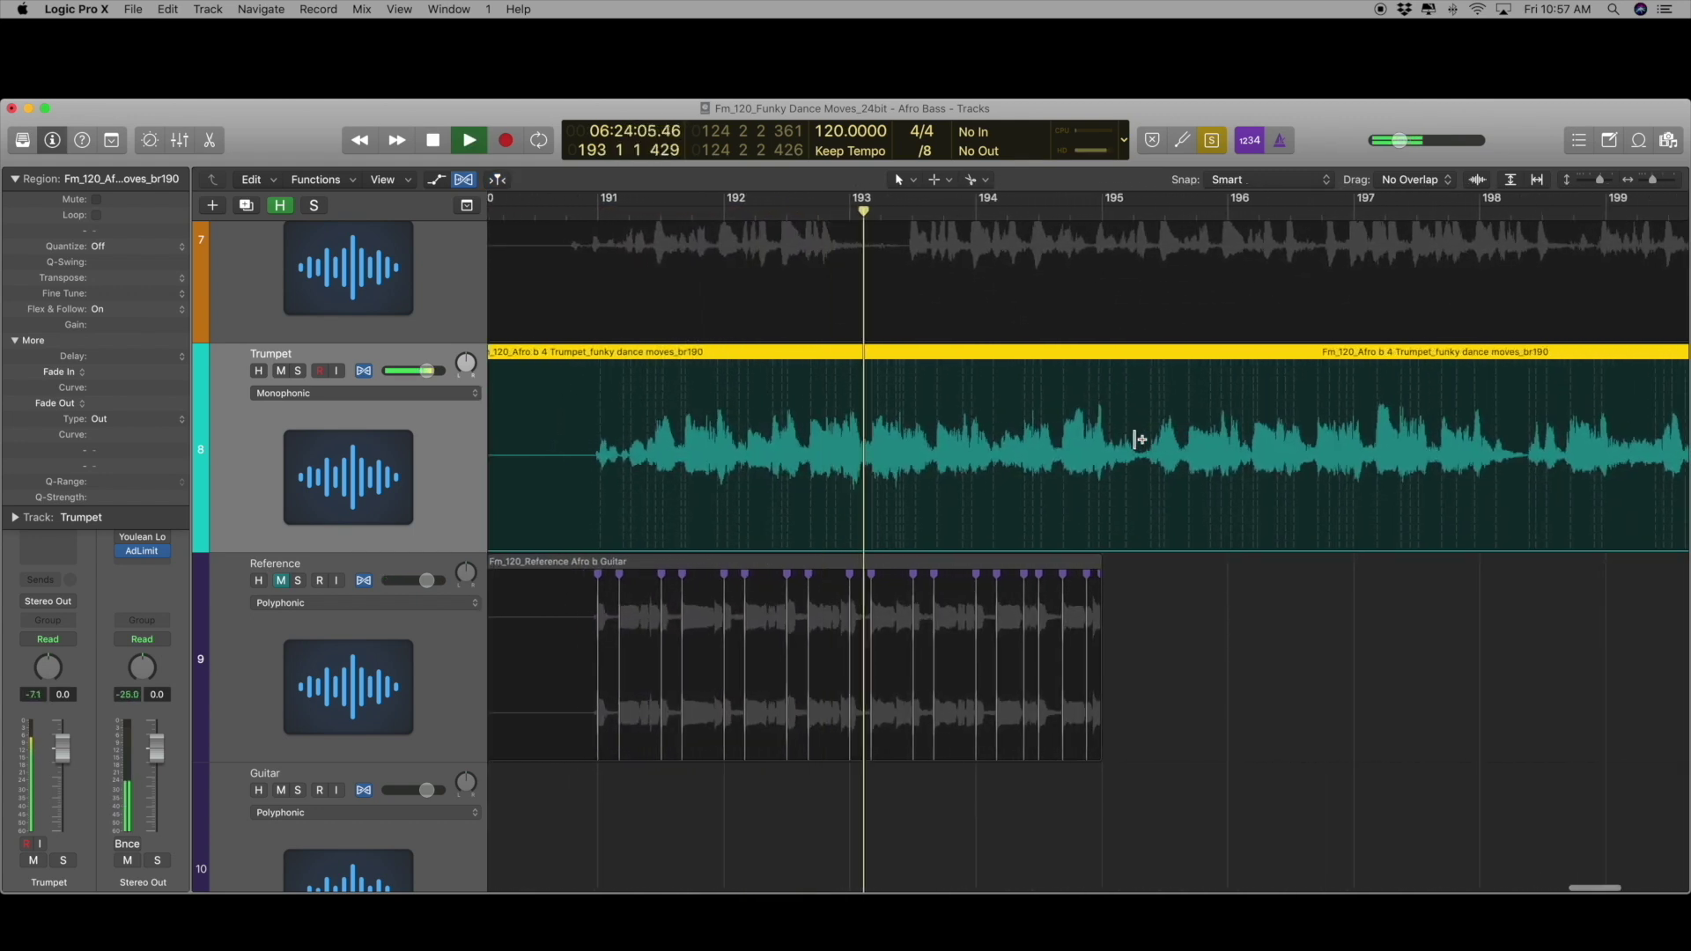
key("space")
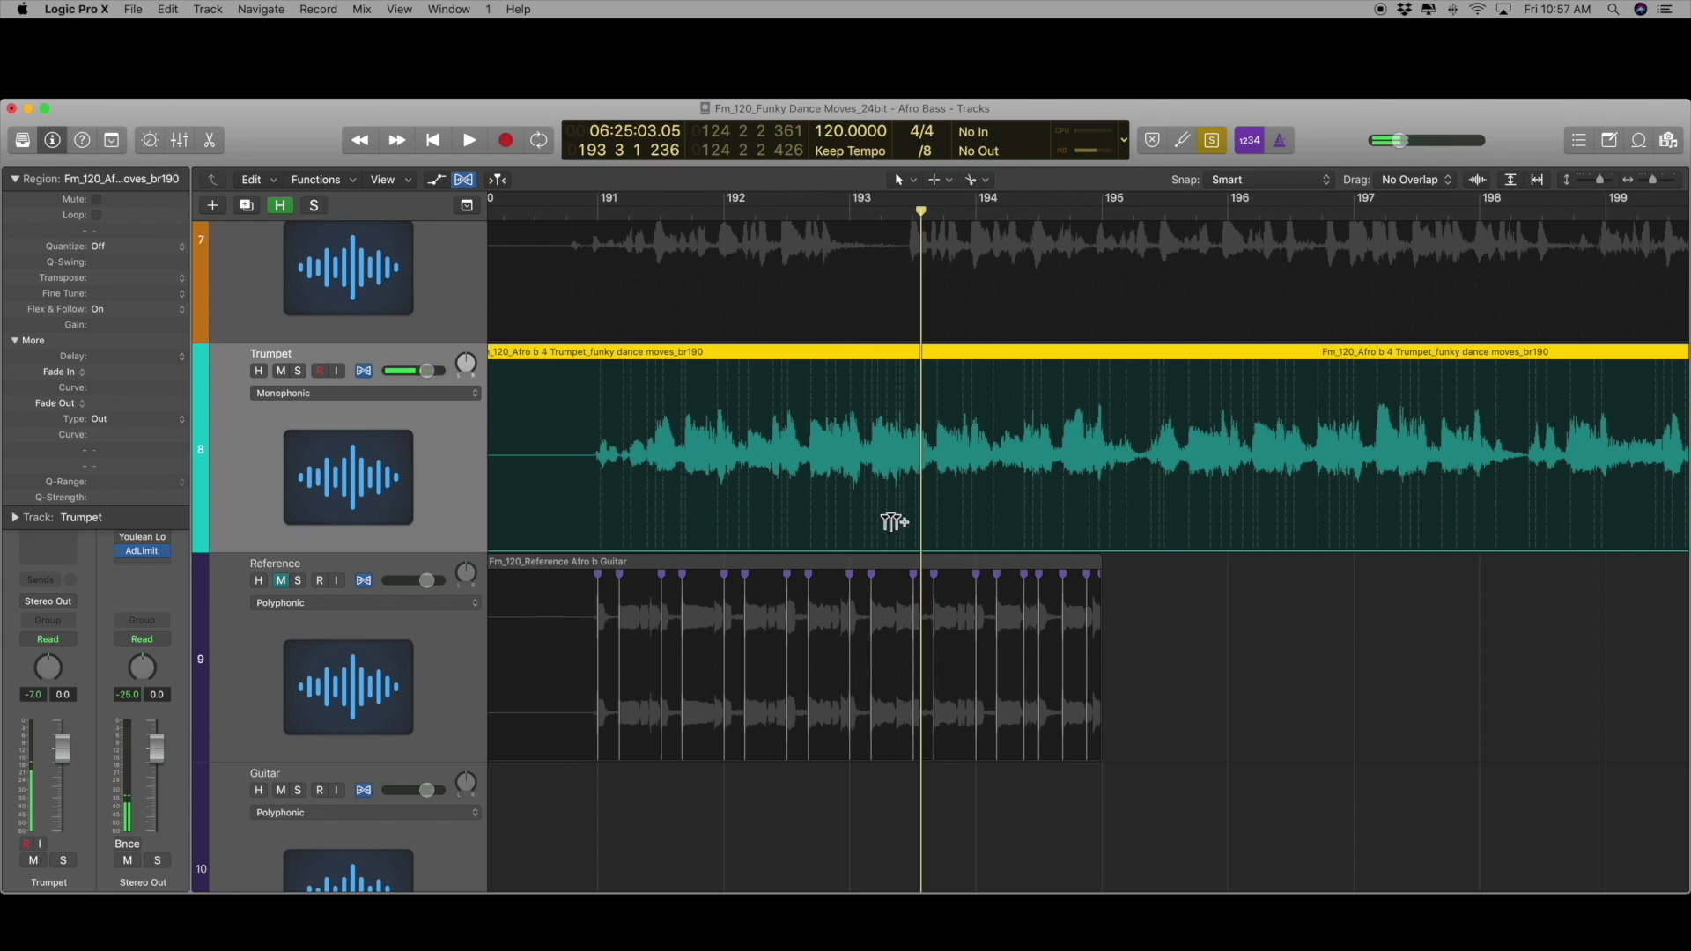
Compare the Reference and Trumpet regions and examine the groove template entries in the Trumpet region's Quantize options
left_click(843, 565)
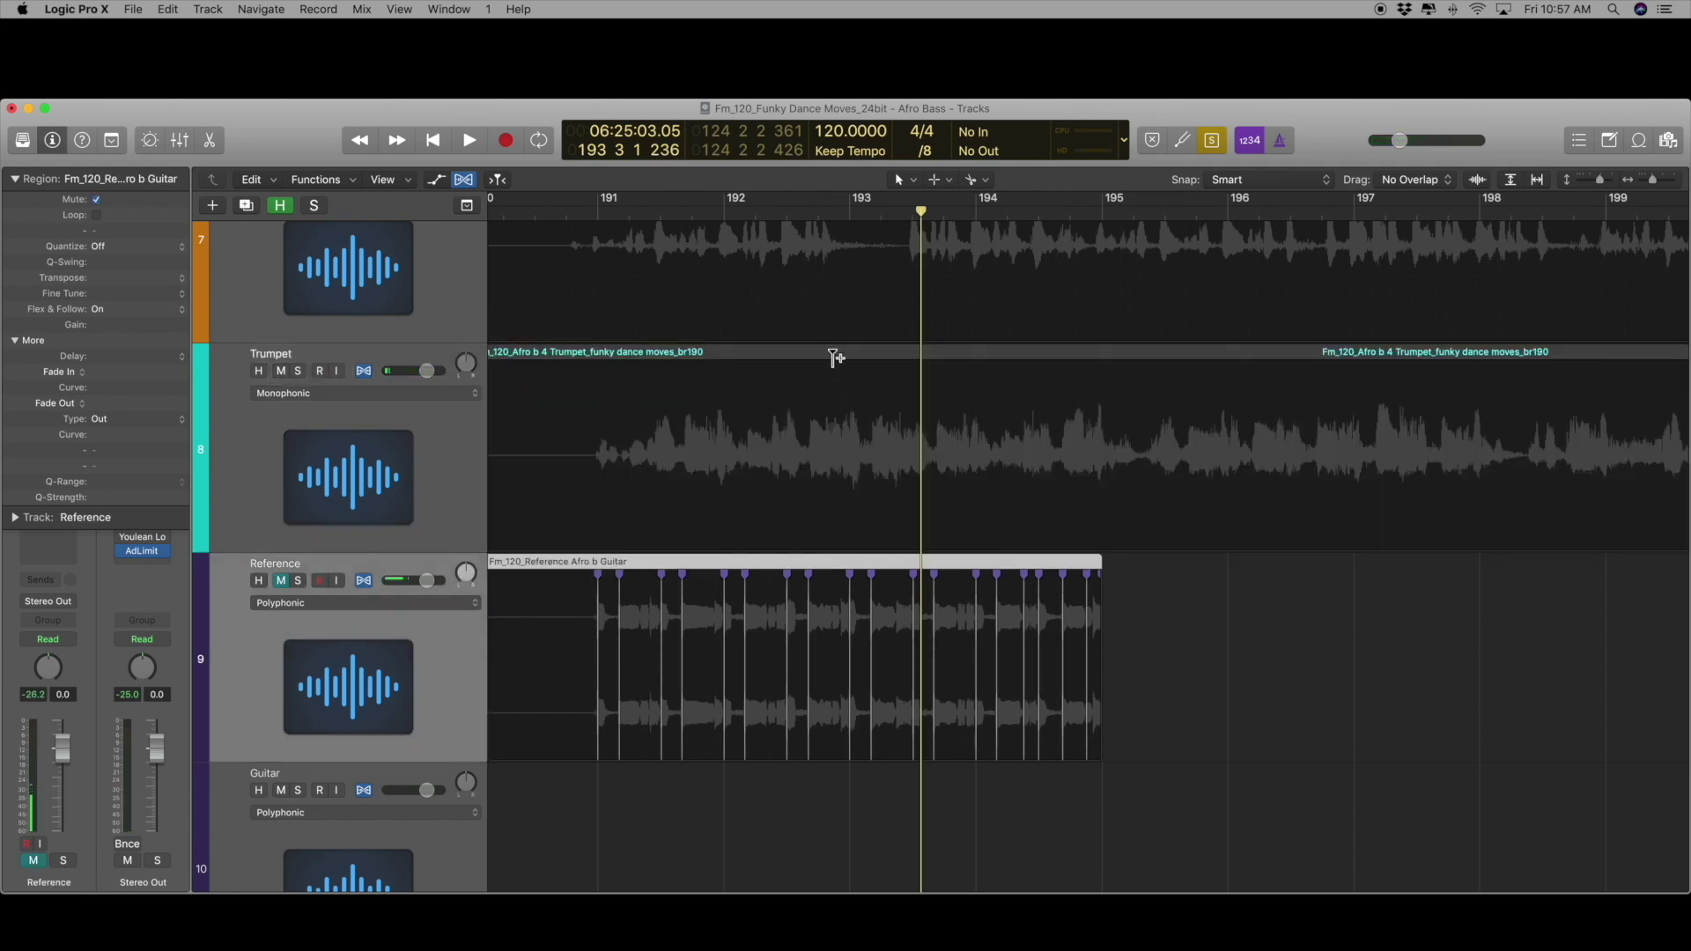
left_click(837, 357)
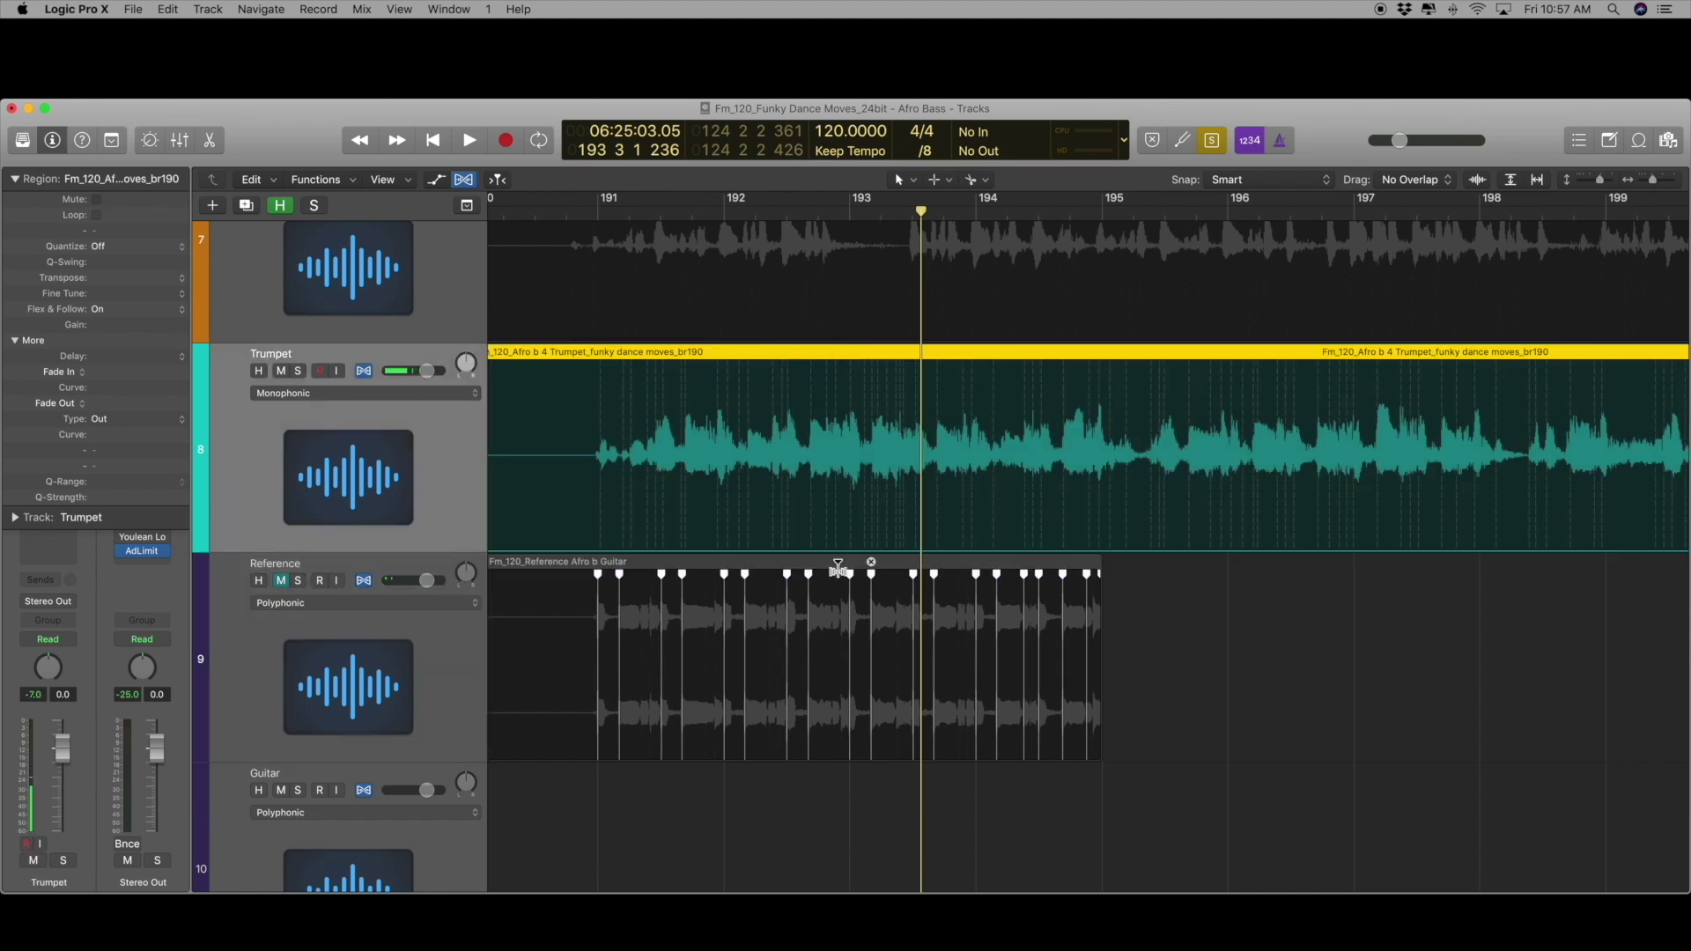
scroll(1084, 408, "up", 2)
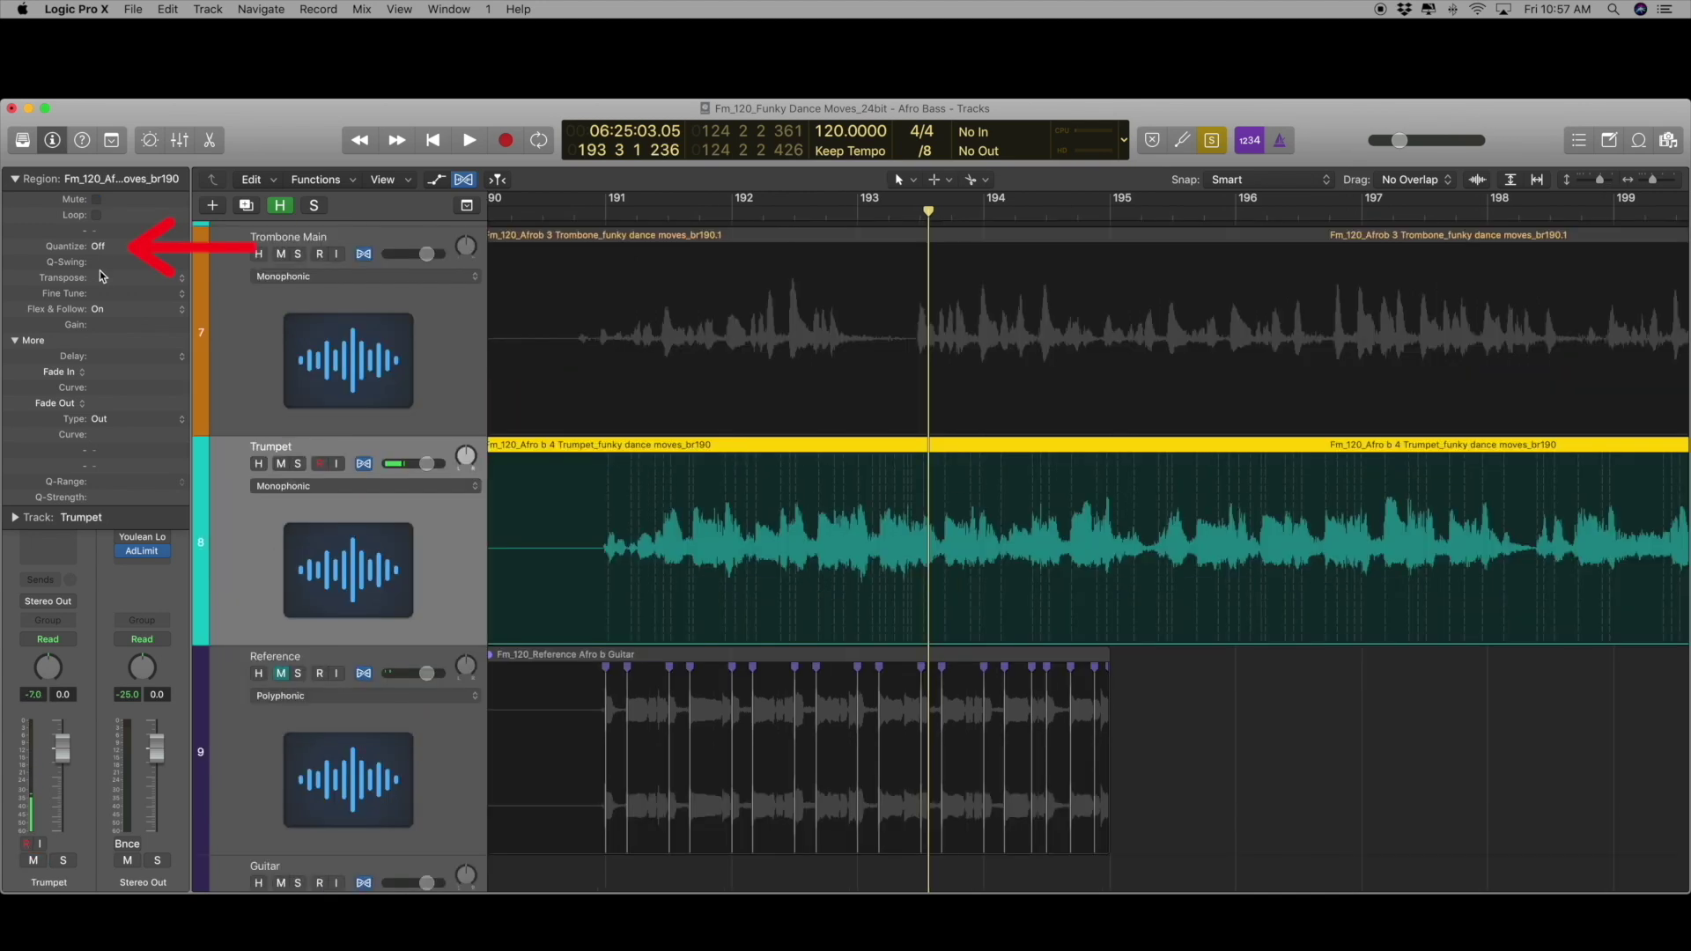
left_click(106, 256)
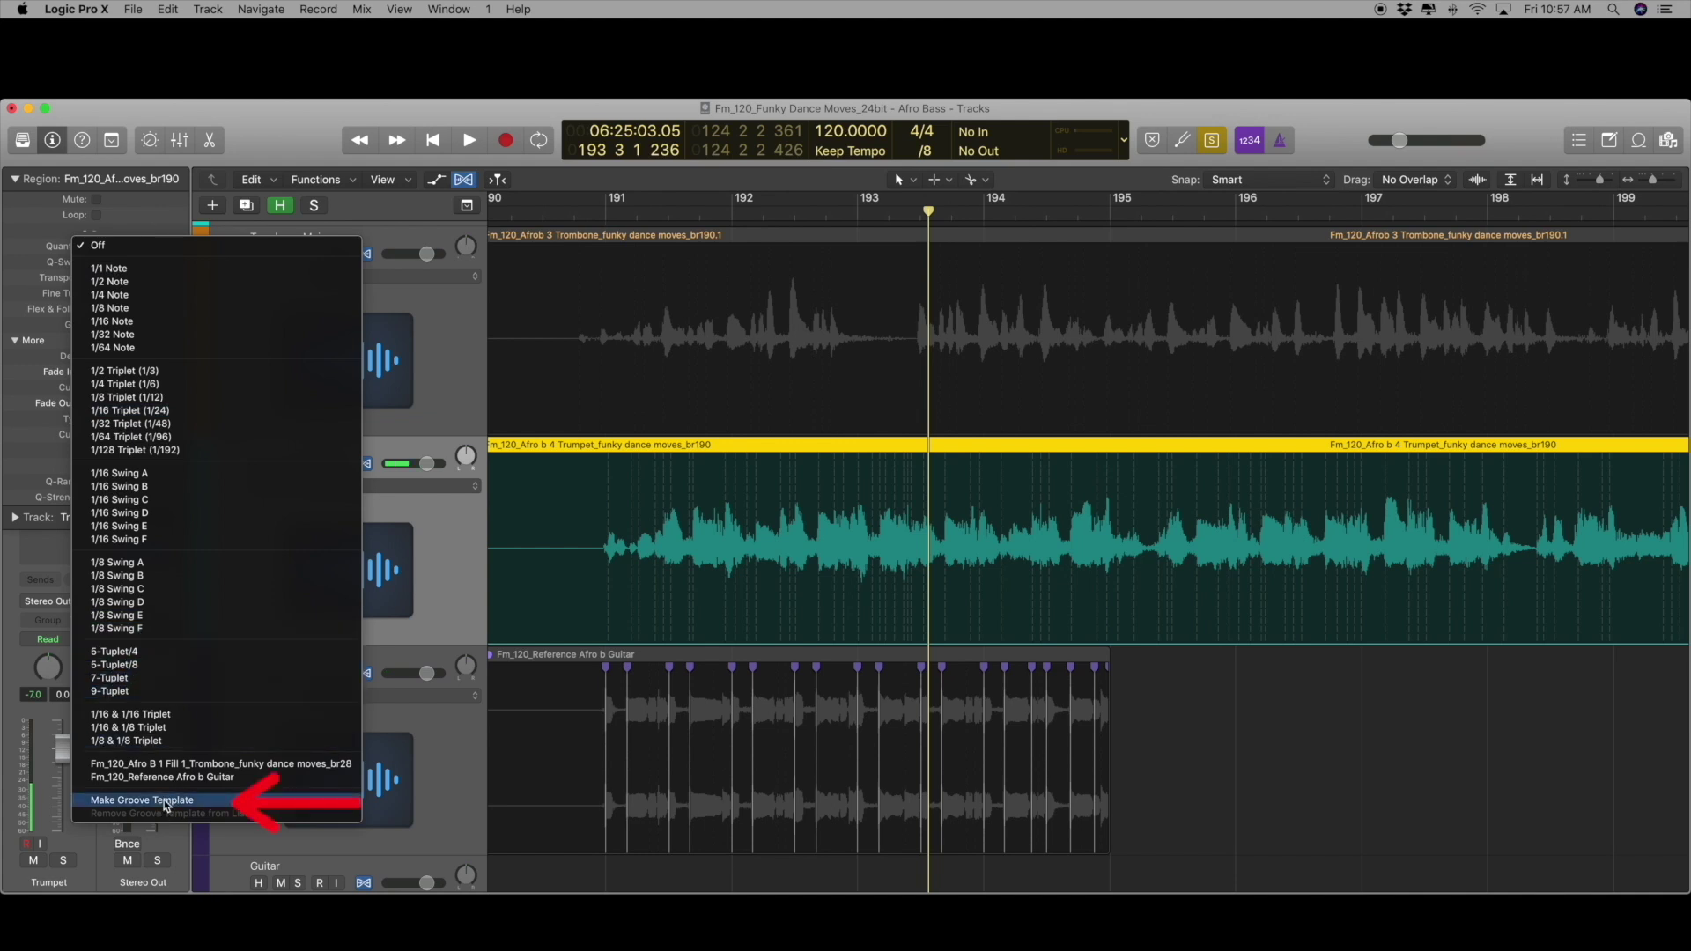
left_click(545, 657)
Select the Reference Afro b Guitar region below the Trumpet region at bar 190
left_click(550, 659)
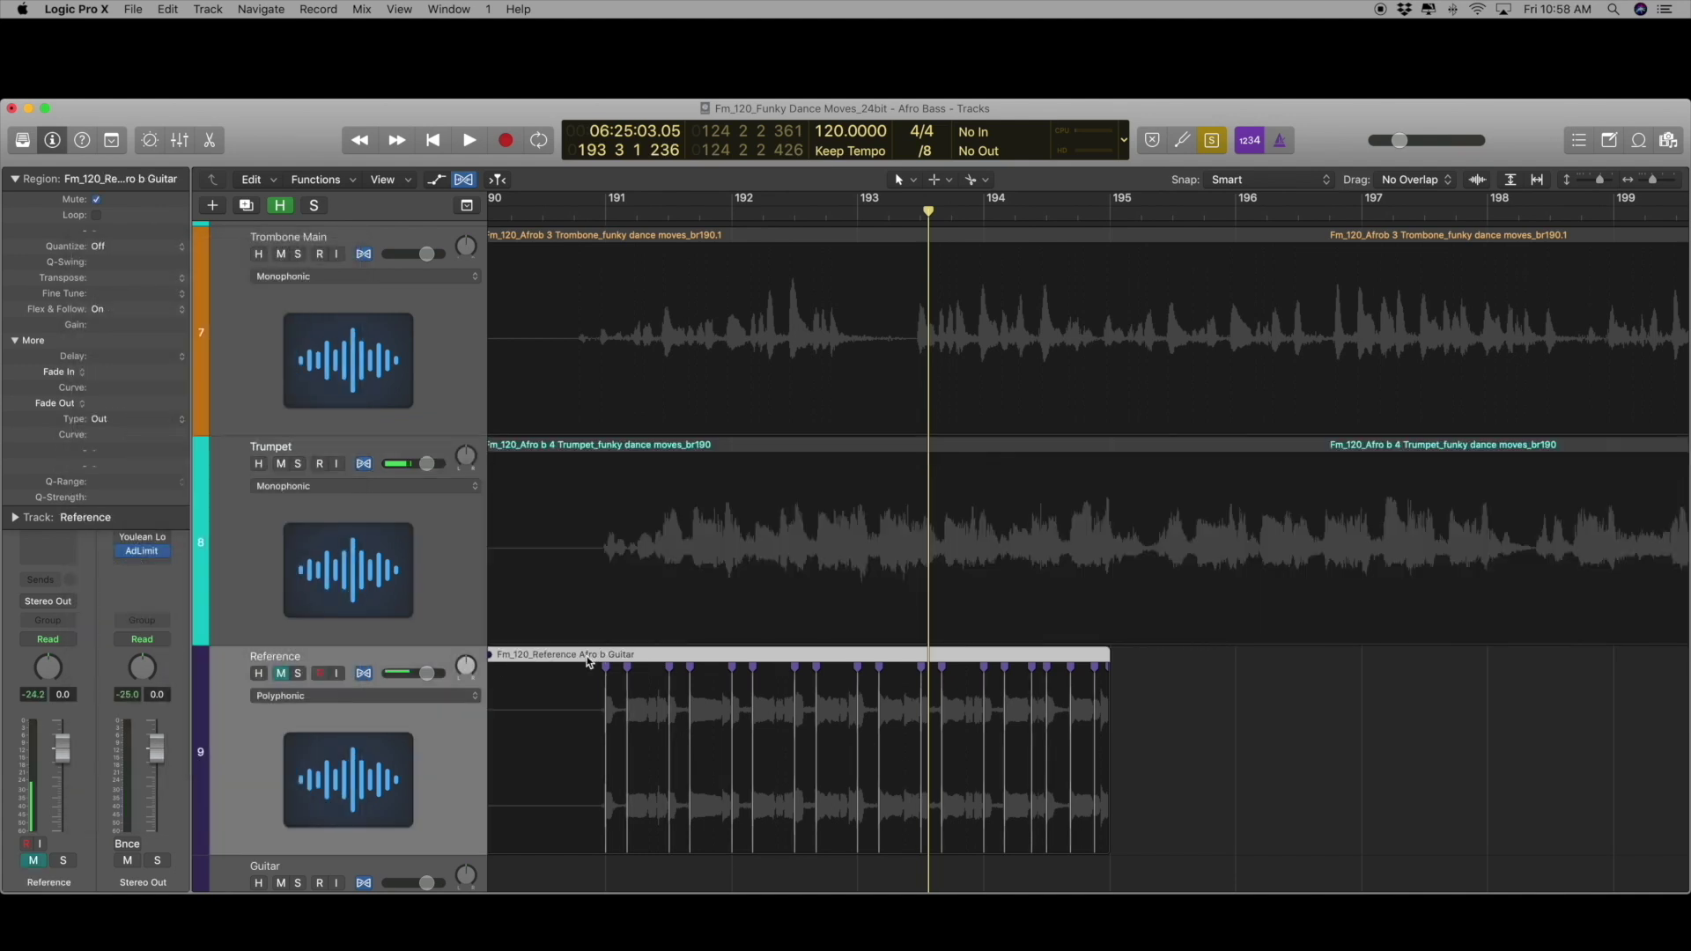
scroll(555, 662, "down", 2)
scroll(555, 663, "left", 3)
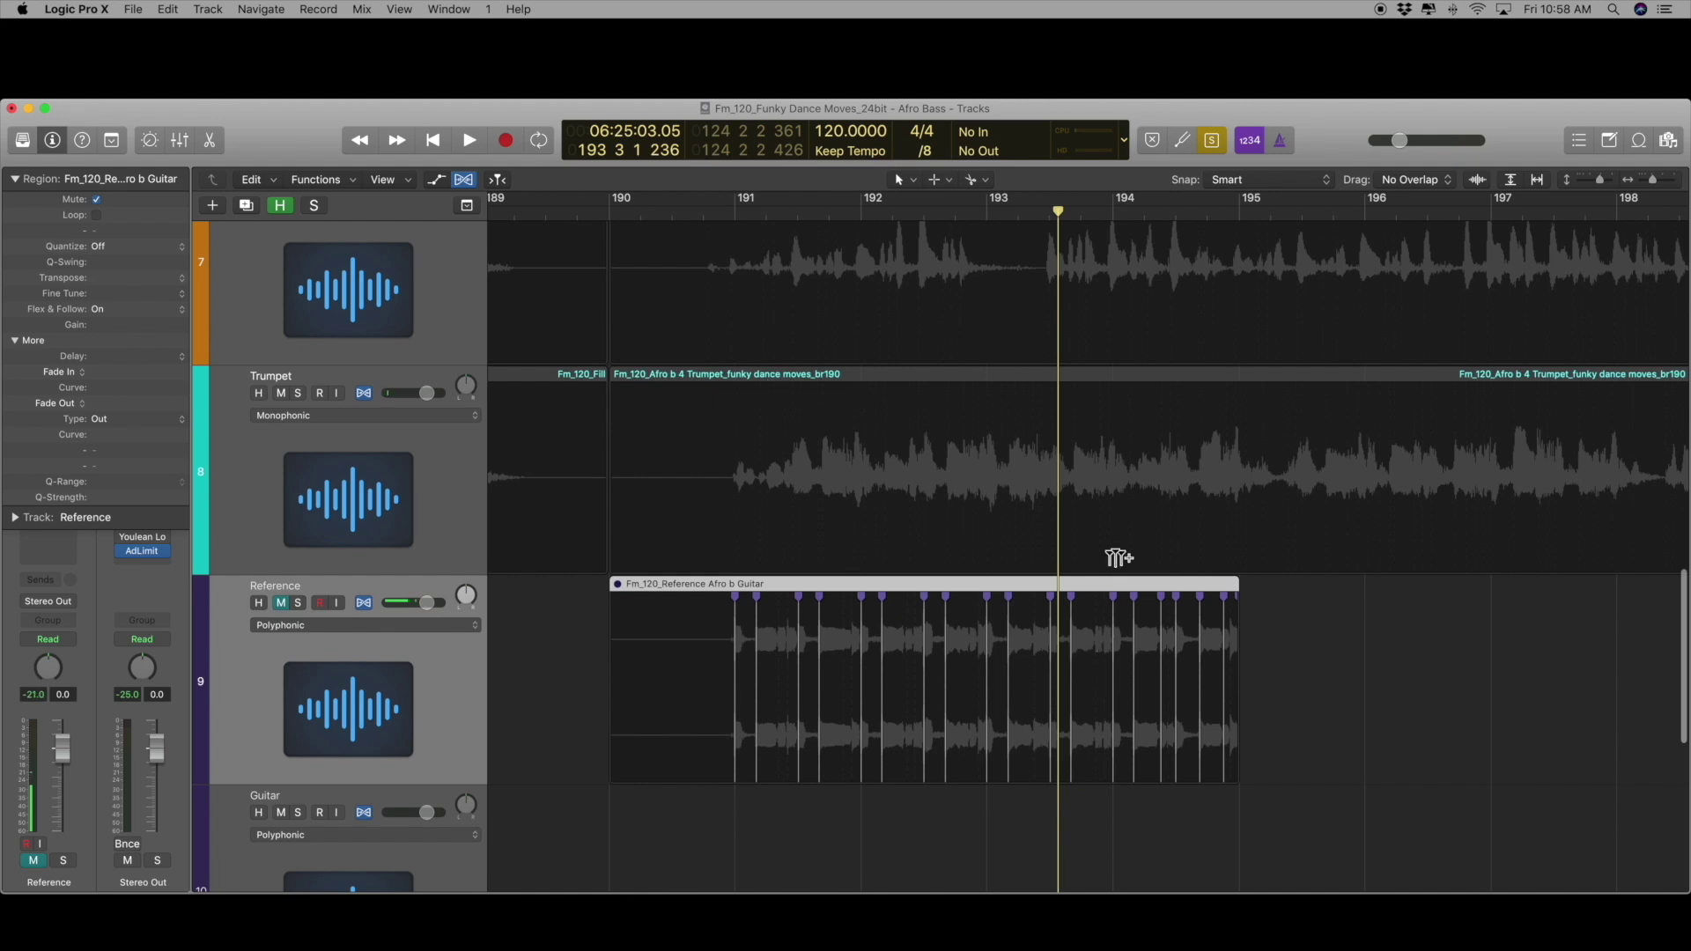
Compare the Afro b 4 Trumpet region with the Reference Afro b Guitar region at bar 190
left_click(1418, 671)
scroll(1216, 661, "up", 4)
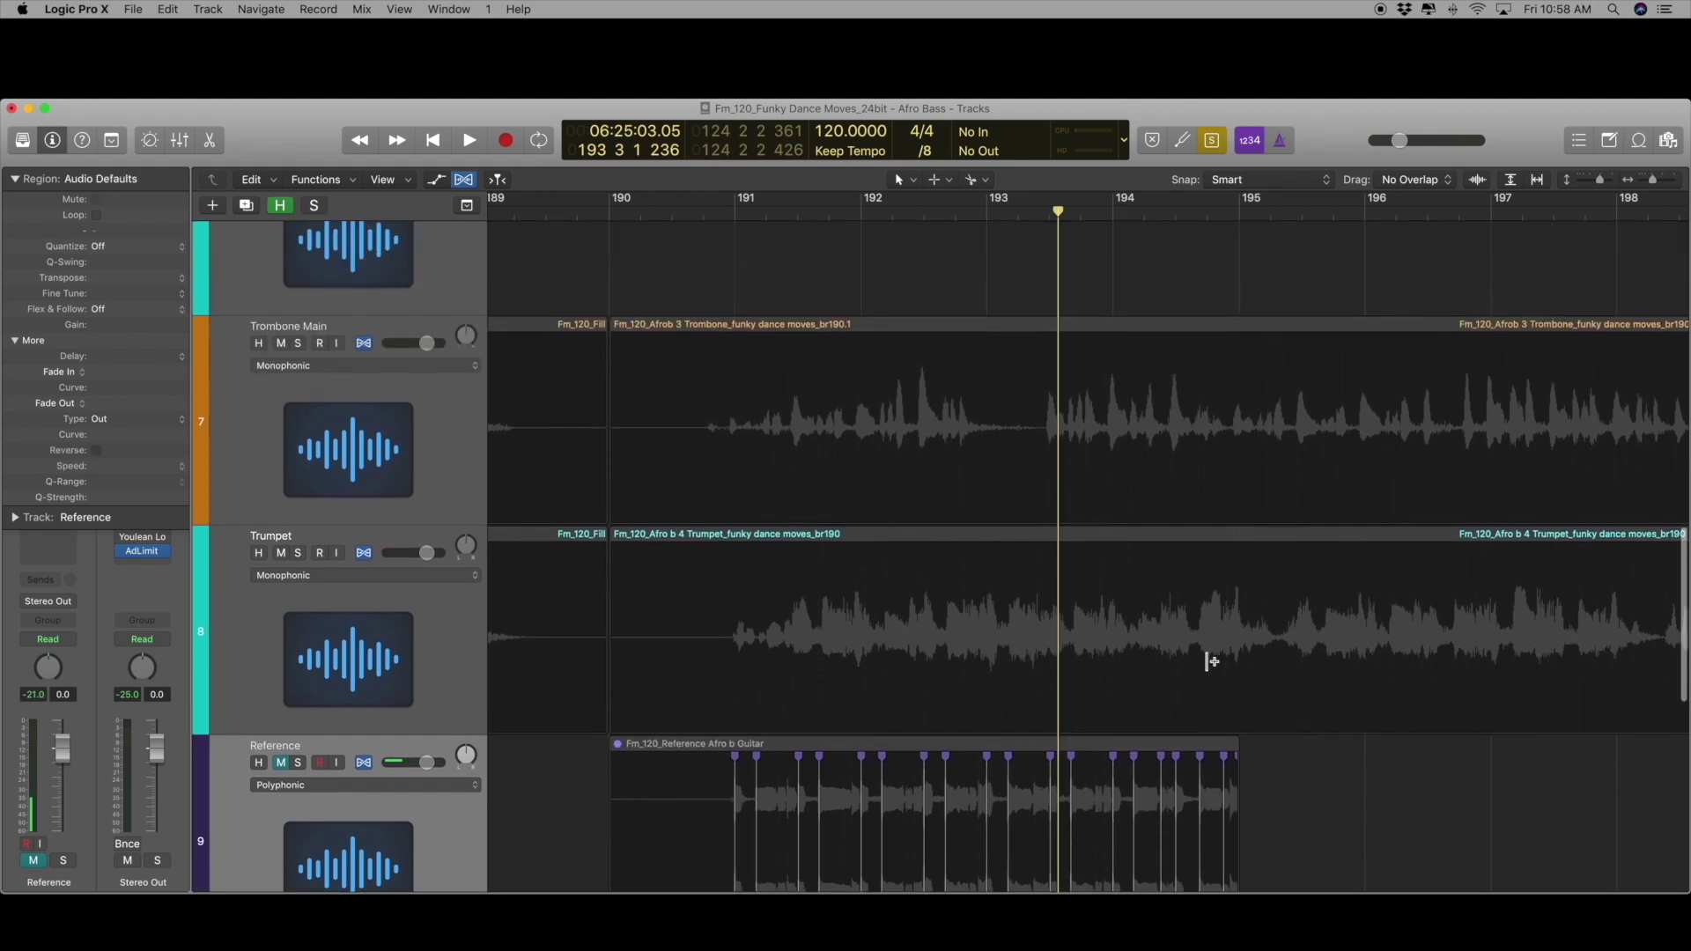
left_click(939, 542)
scroll(775, 563, "down", 2)
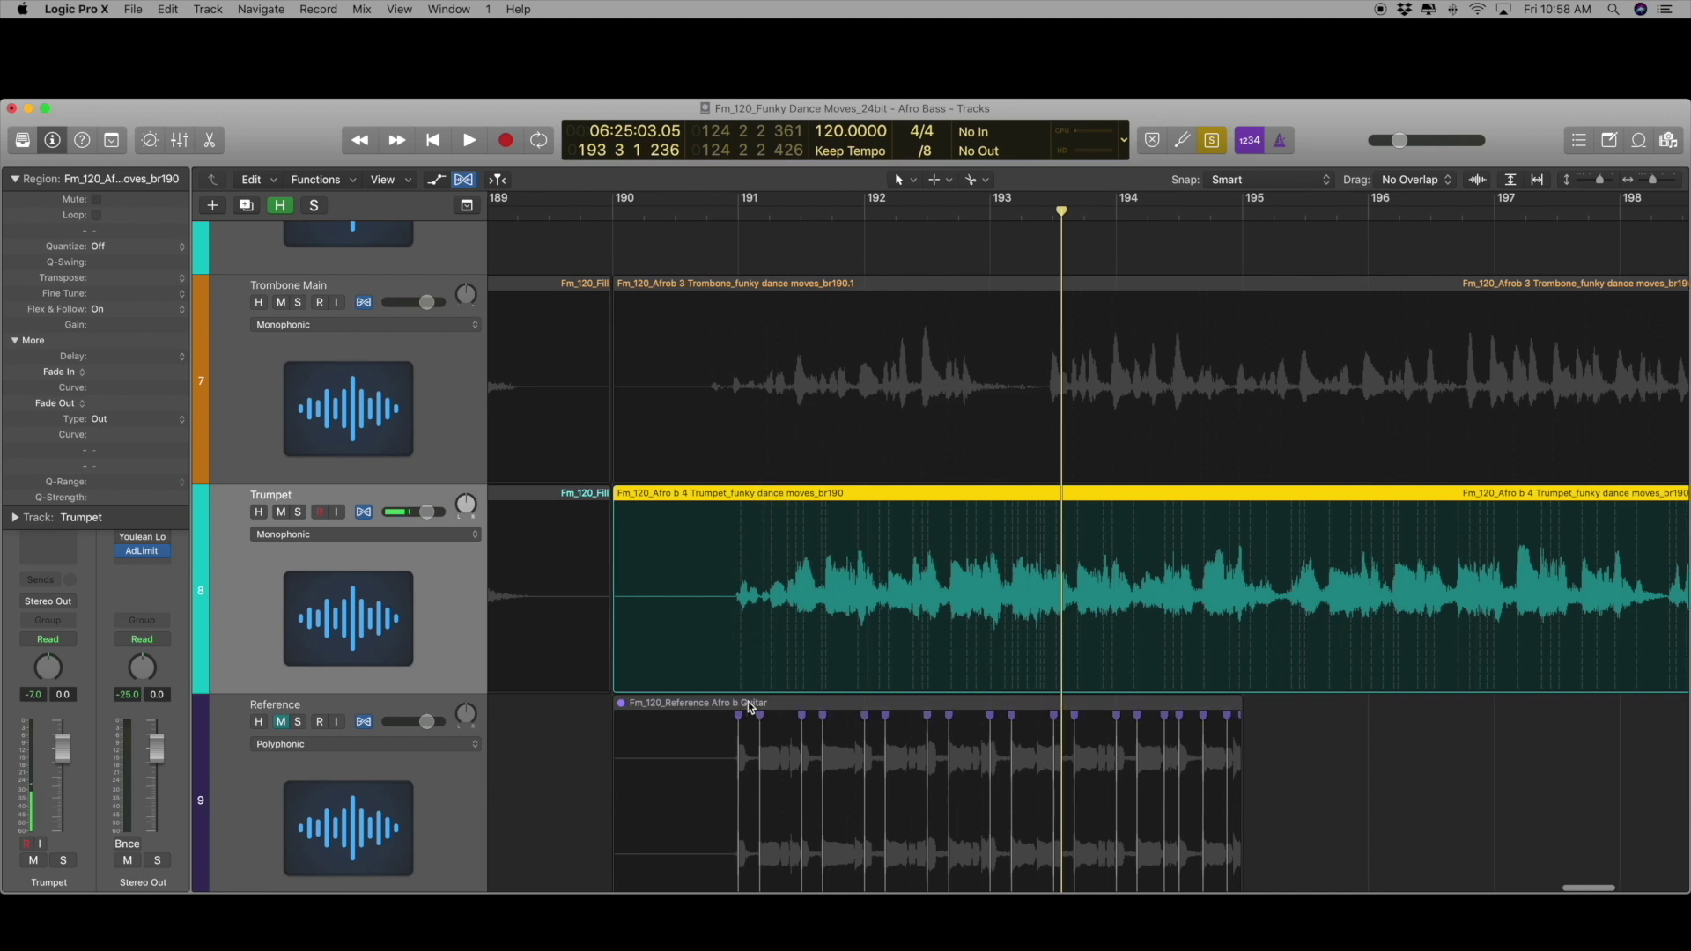
left_click(750, 712)
scroll(751, 706, "down", 1)
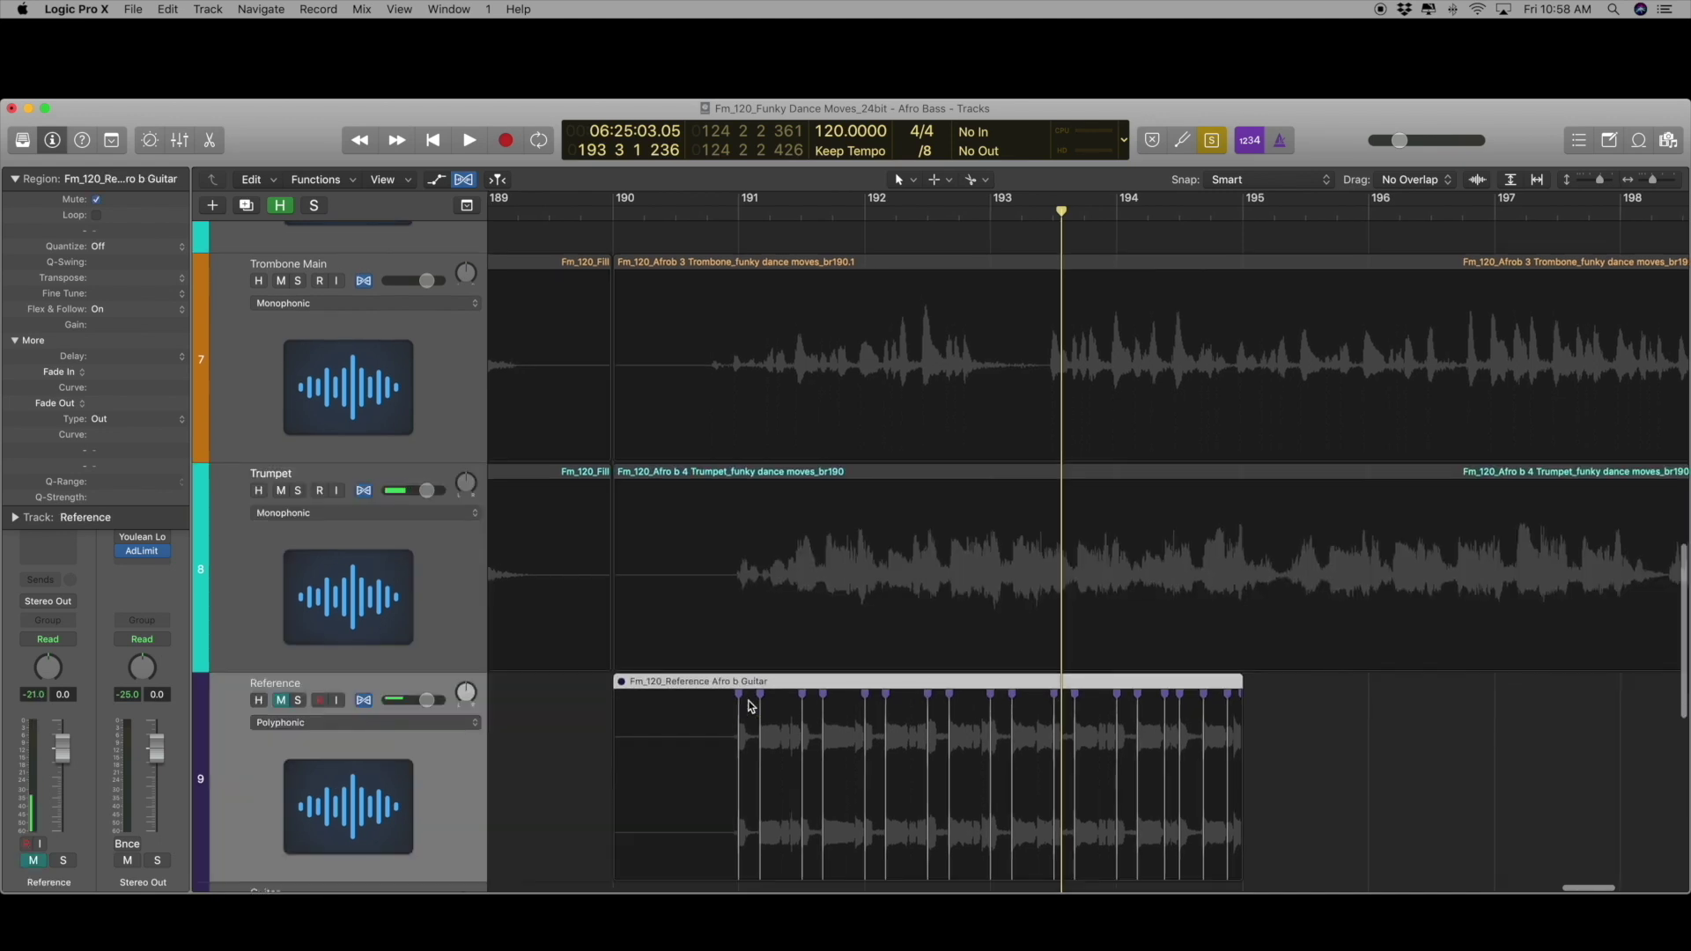
Select the Afro b 4 Trumpet region at bar 190 and open its audio in the Audio File Editor
left_click(800, 483)
key("f")
key("f")
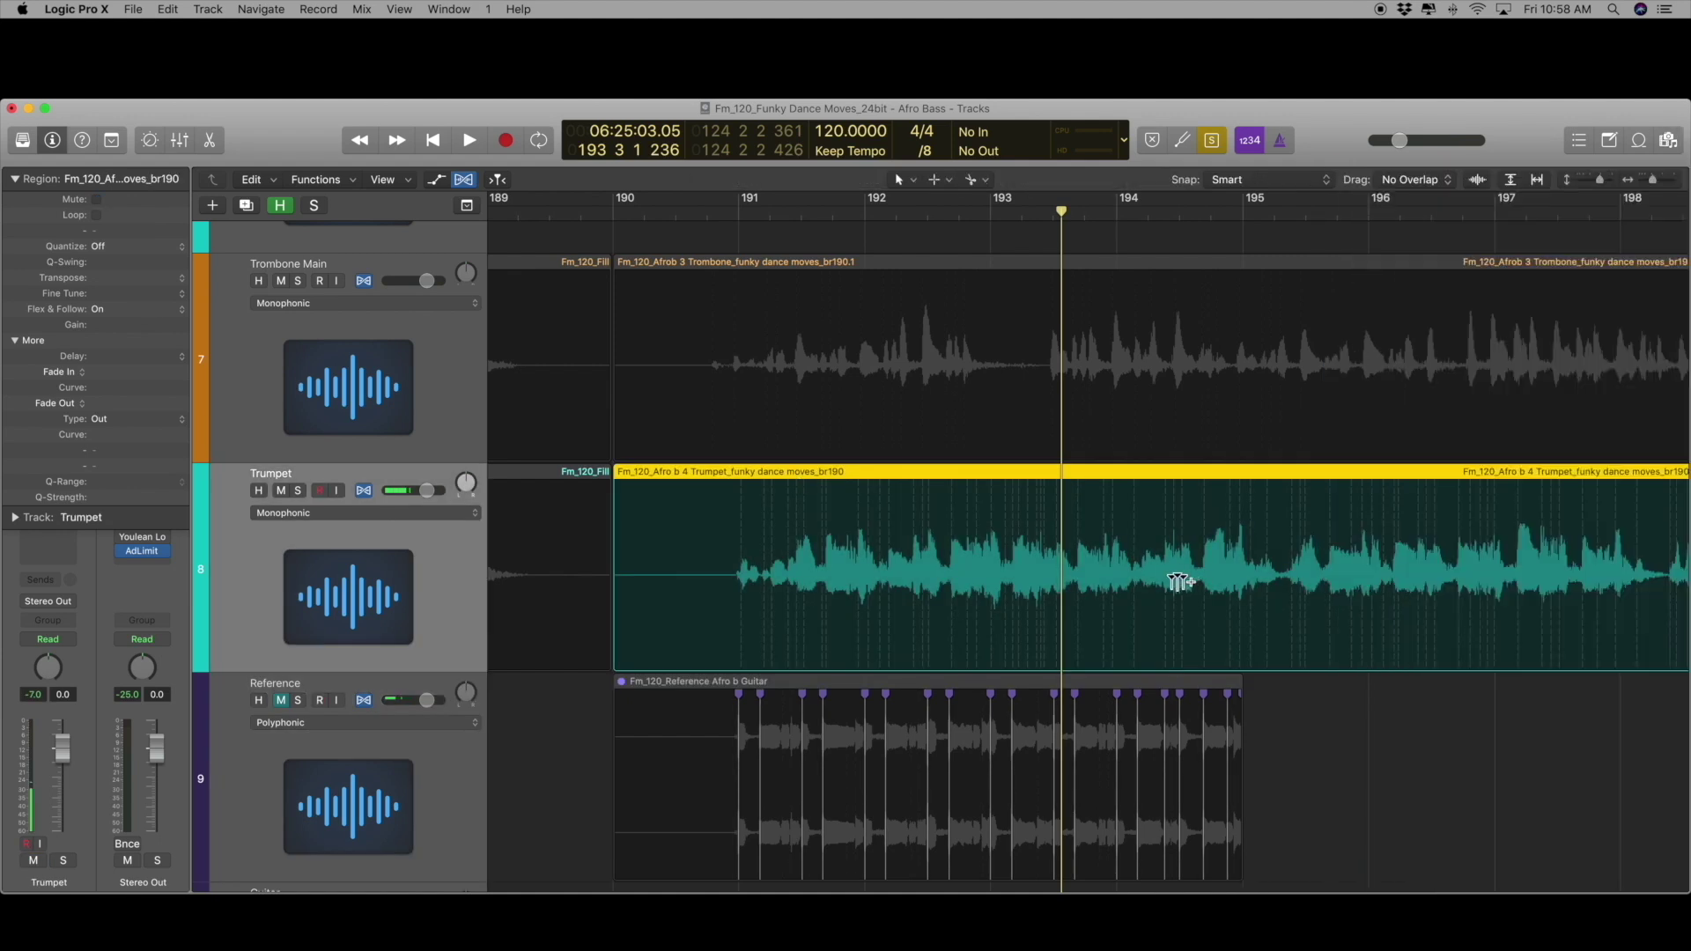
double_click(1181, 581)
scroll(916, 420, "down", 5)
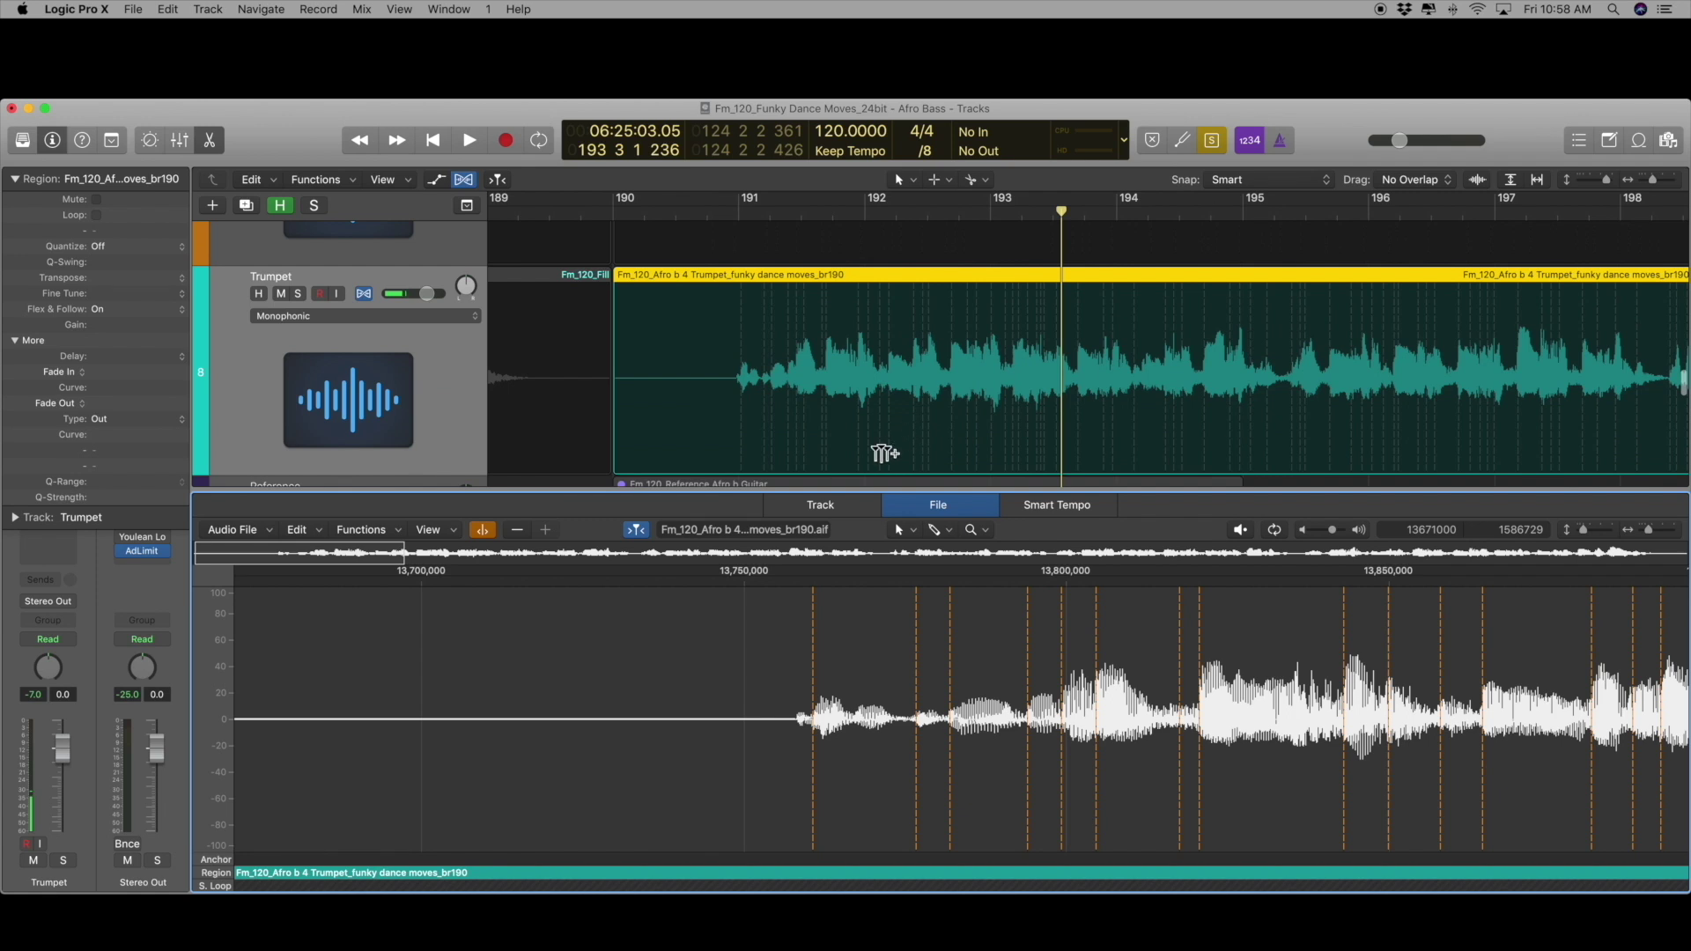
Reduce the Trumpet file's transient markers step by step until none remain
left_click(516, 532)
left_click(516, 532)
left_click(516, 532)
left_click(516, 532)
left_click(517, 532)
left_click(516, 531)
left_click(517, 531)
left_click(518, 531)
left_click(520, 531)
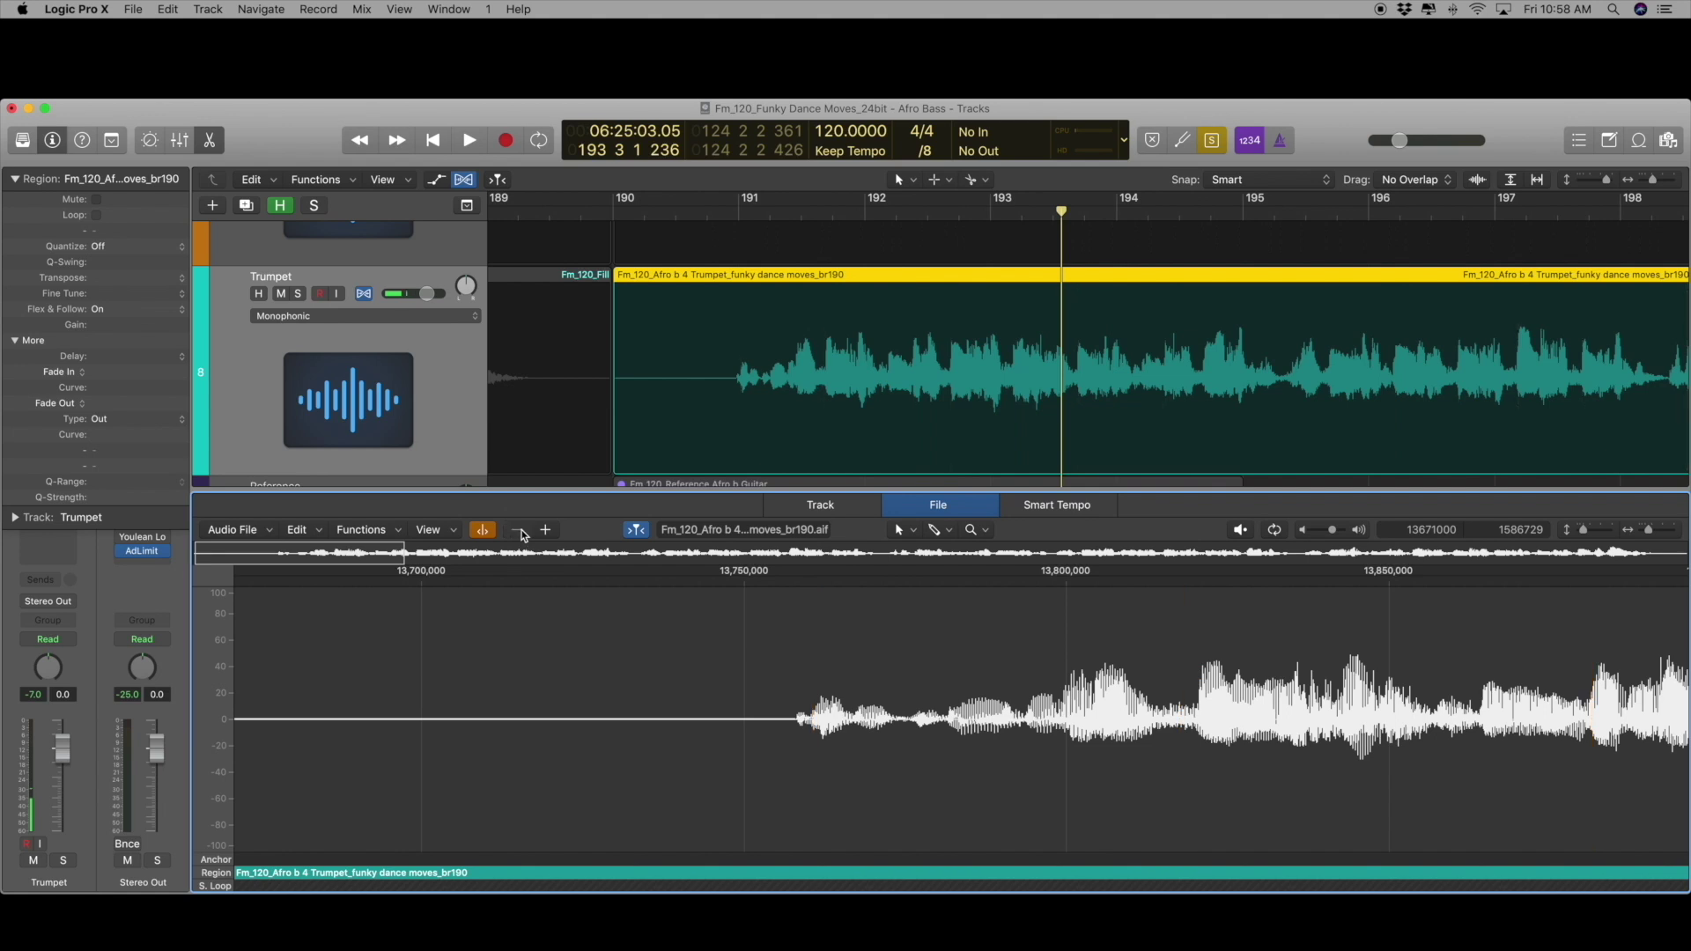
Enlarge the project window to full screen height and give the tracks above the Audio File Editor more room
scroll(907, 408, "right", 5)
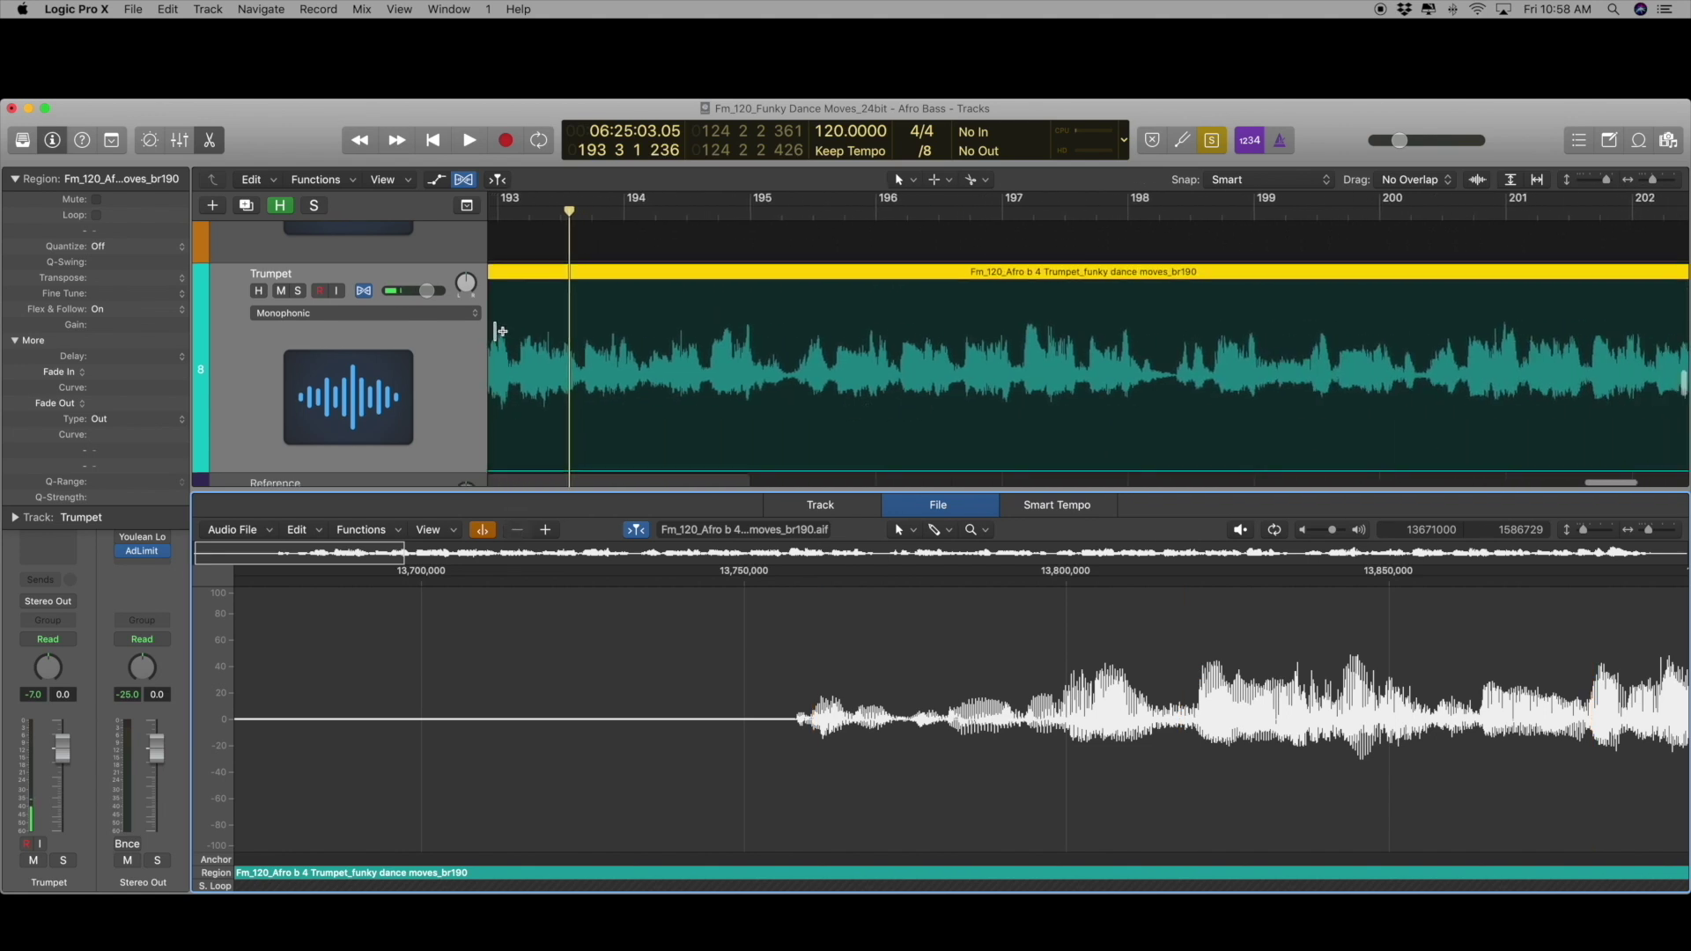
scroll(778, 347, "down", 3)
scroll(779, 348, "left", 4)
scroll(736, 347, "up", 4)
scroll(737, 347, "down", 2)
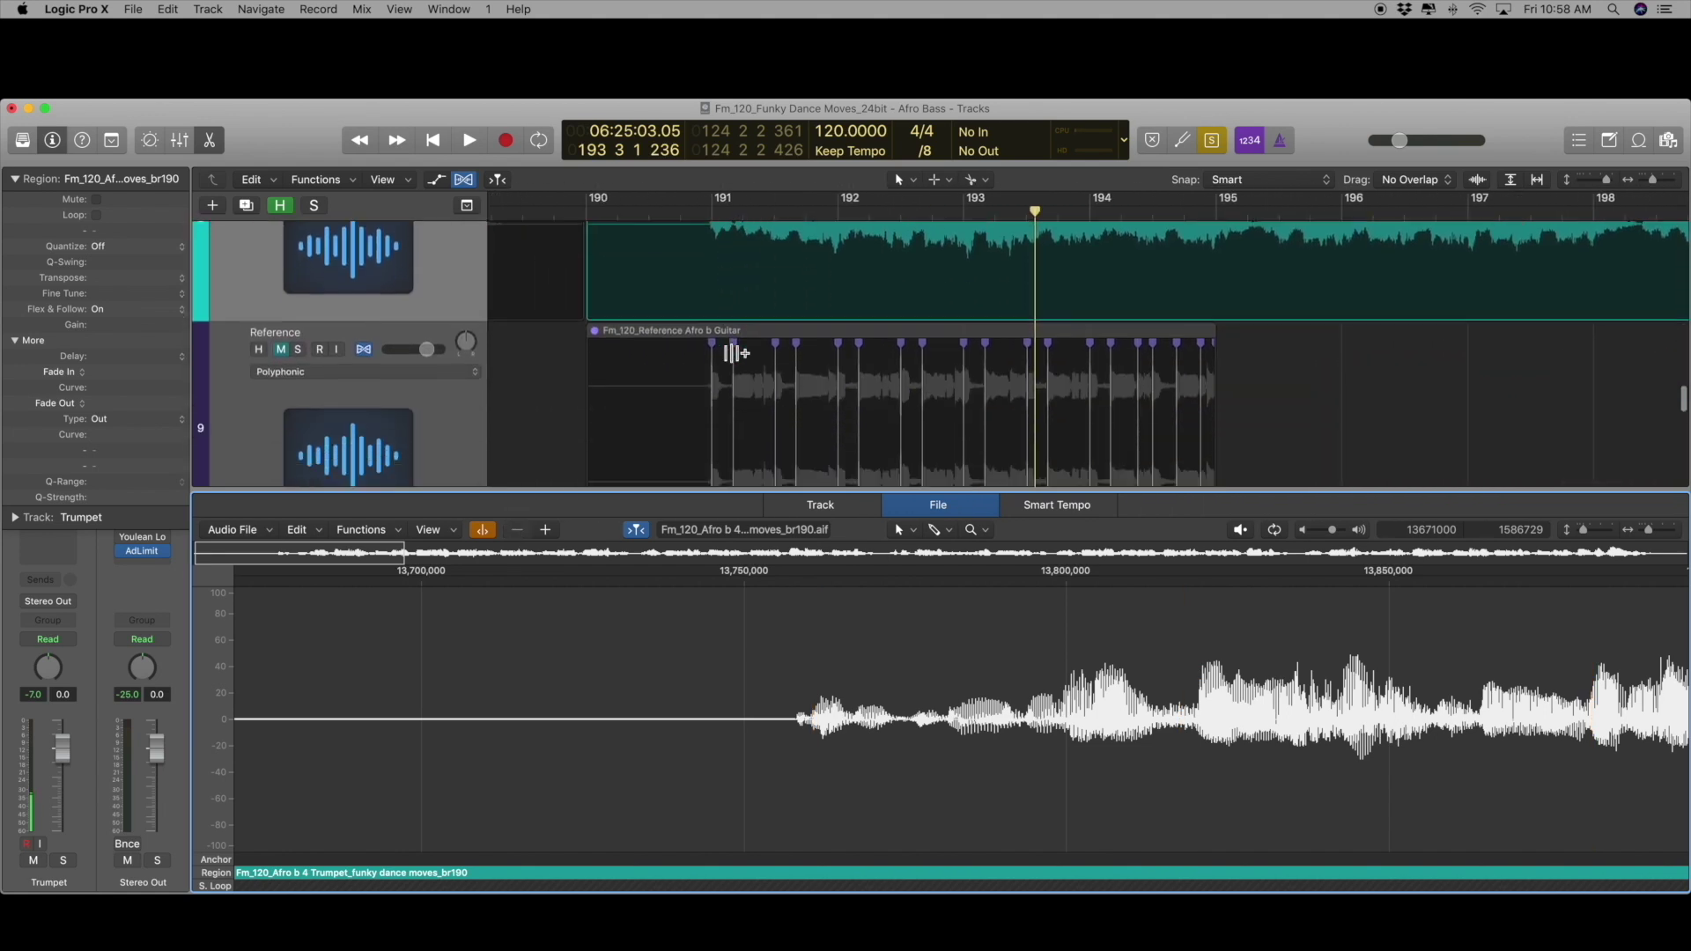
left_click_drag(787, 492, 787, 499)
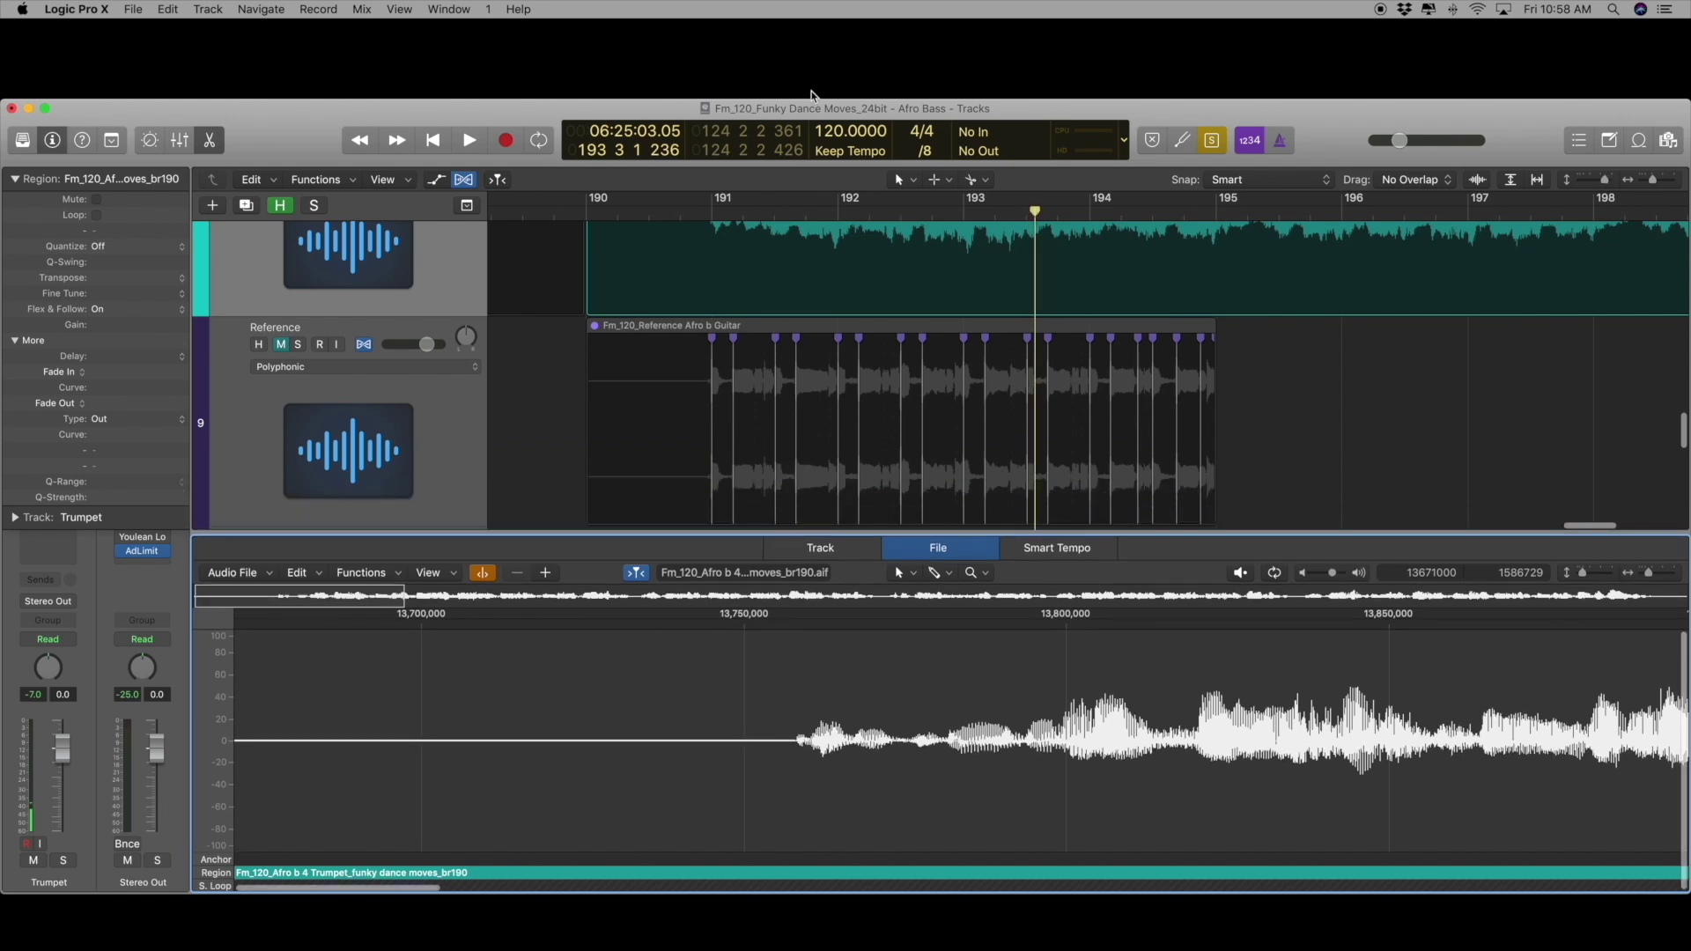
left_click_drag(812, 100, 814, 16)
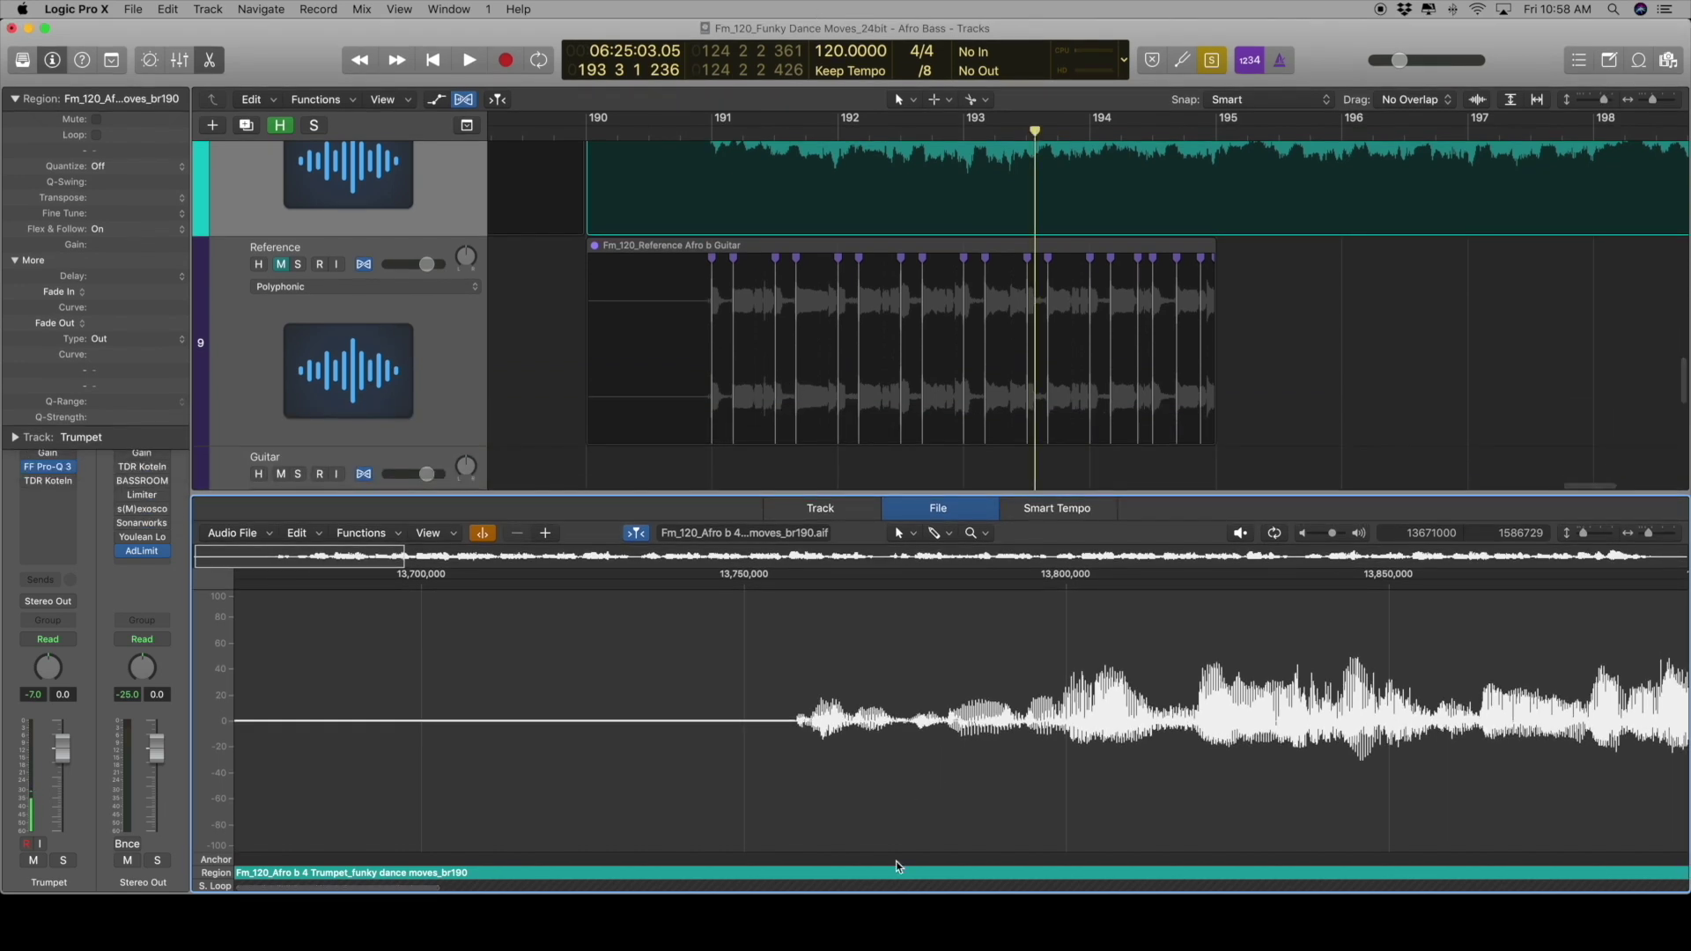
left_click_drag(939, 896, 939, 950)
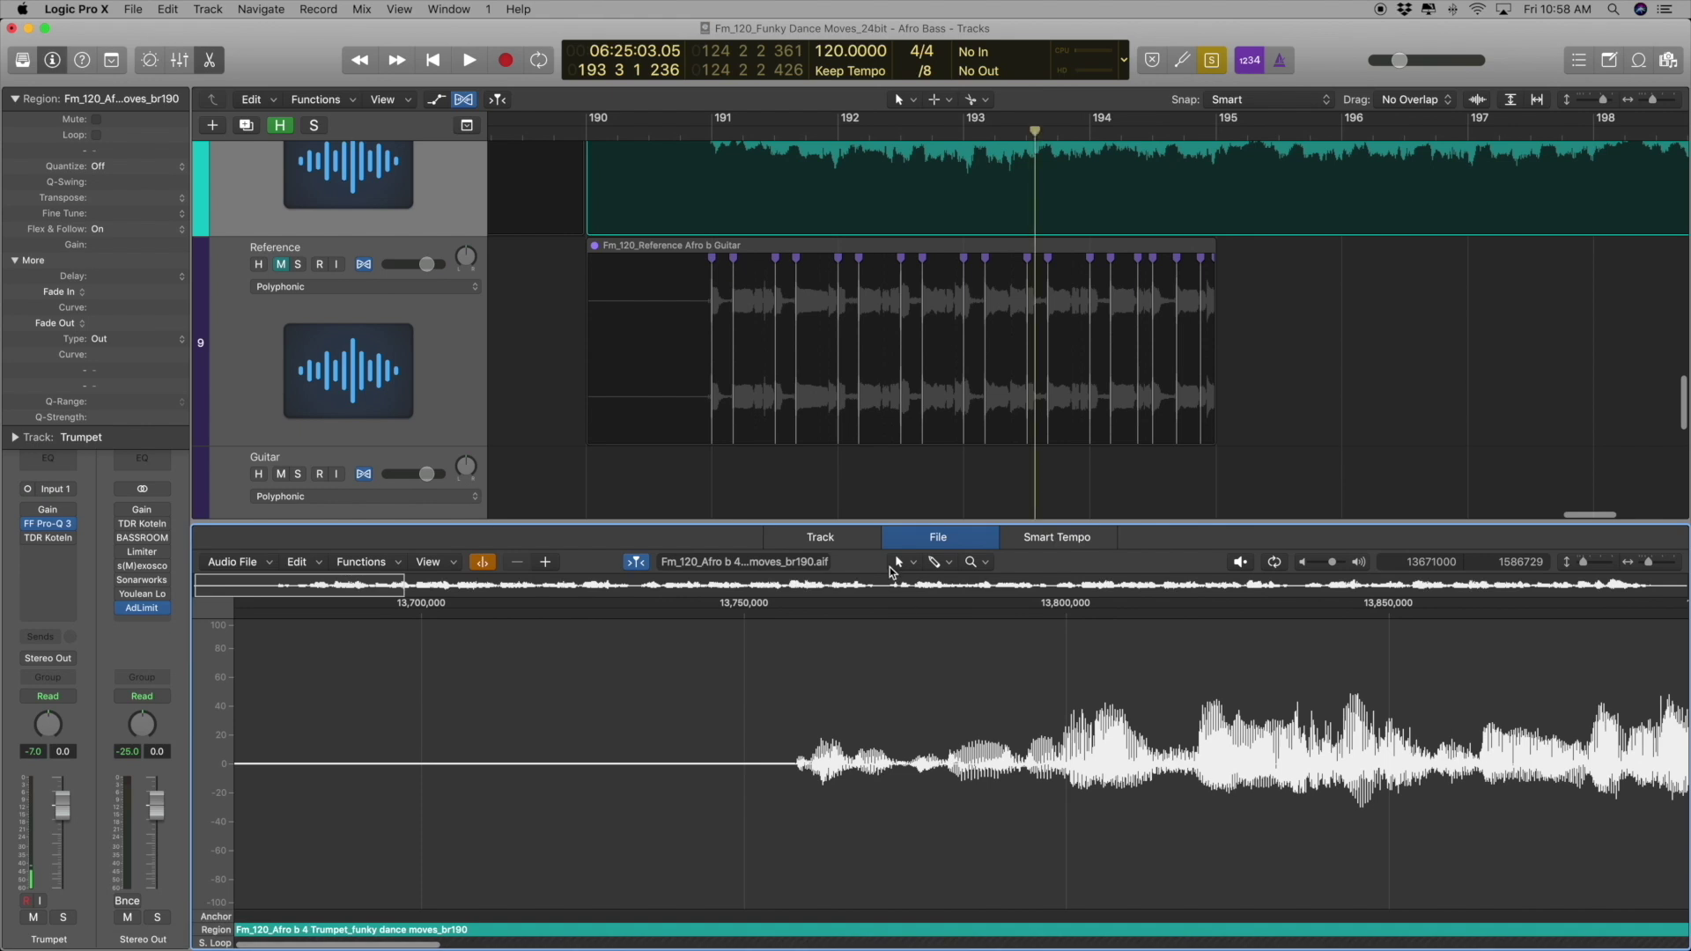
Increase the Trumpet file's transient detection by four levels, checking the markers against the Reference region
left_click(545, 563)
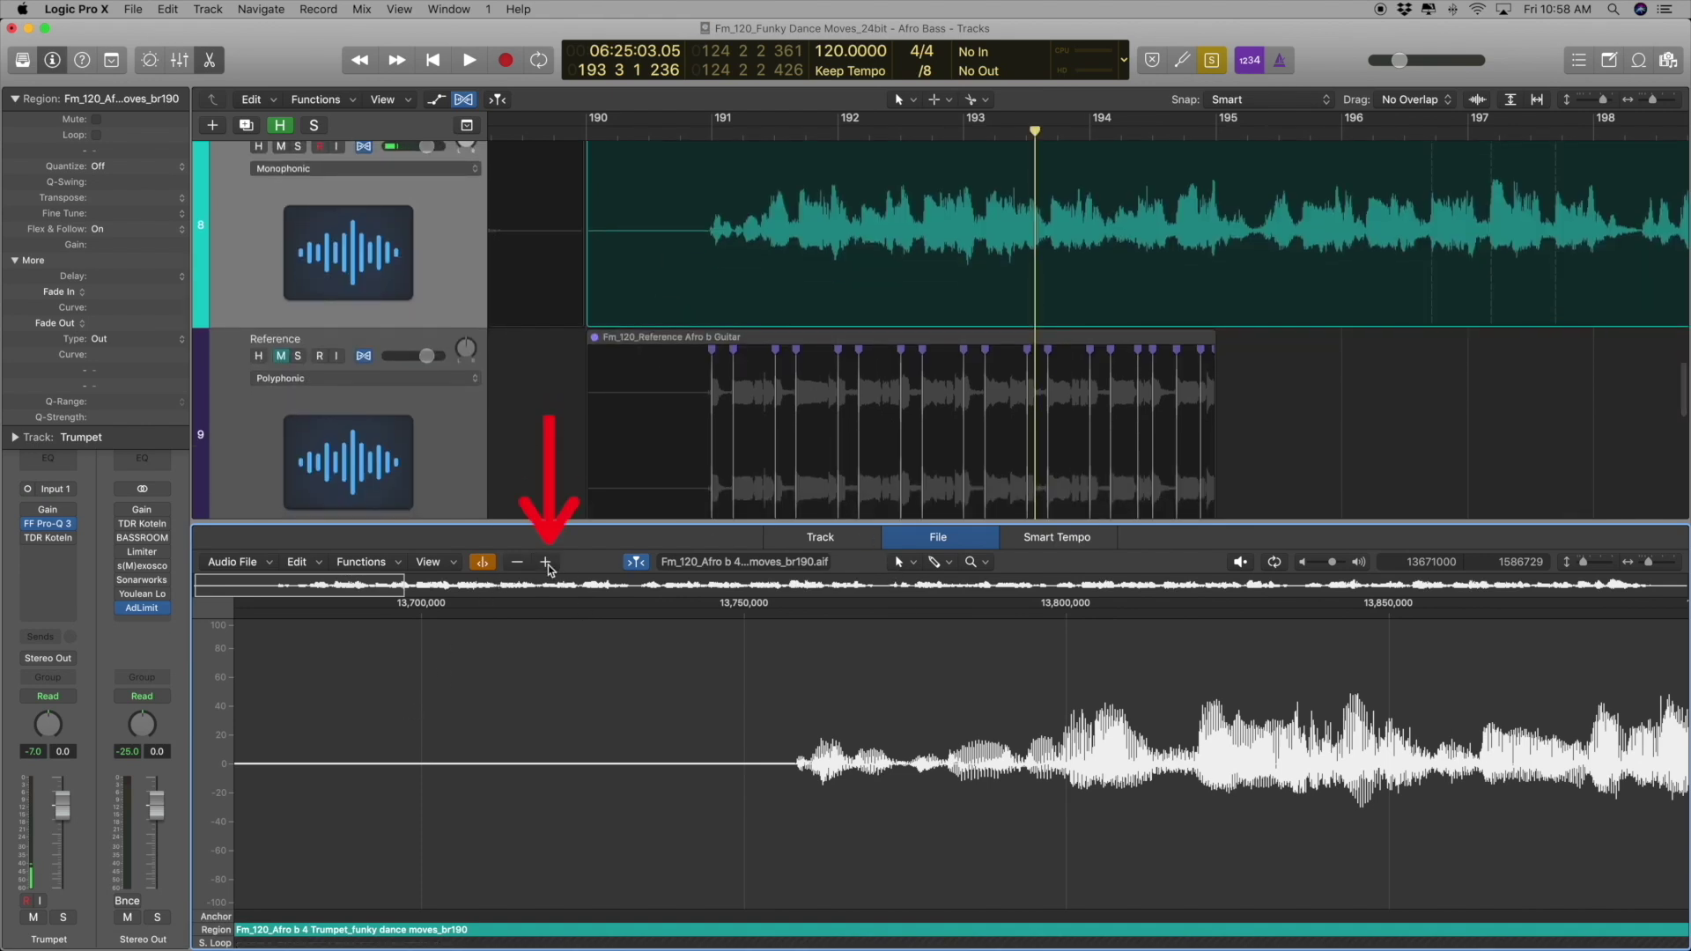
left_click(546, 564)
left_click(547, 564)
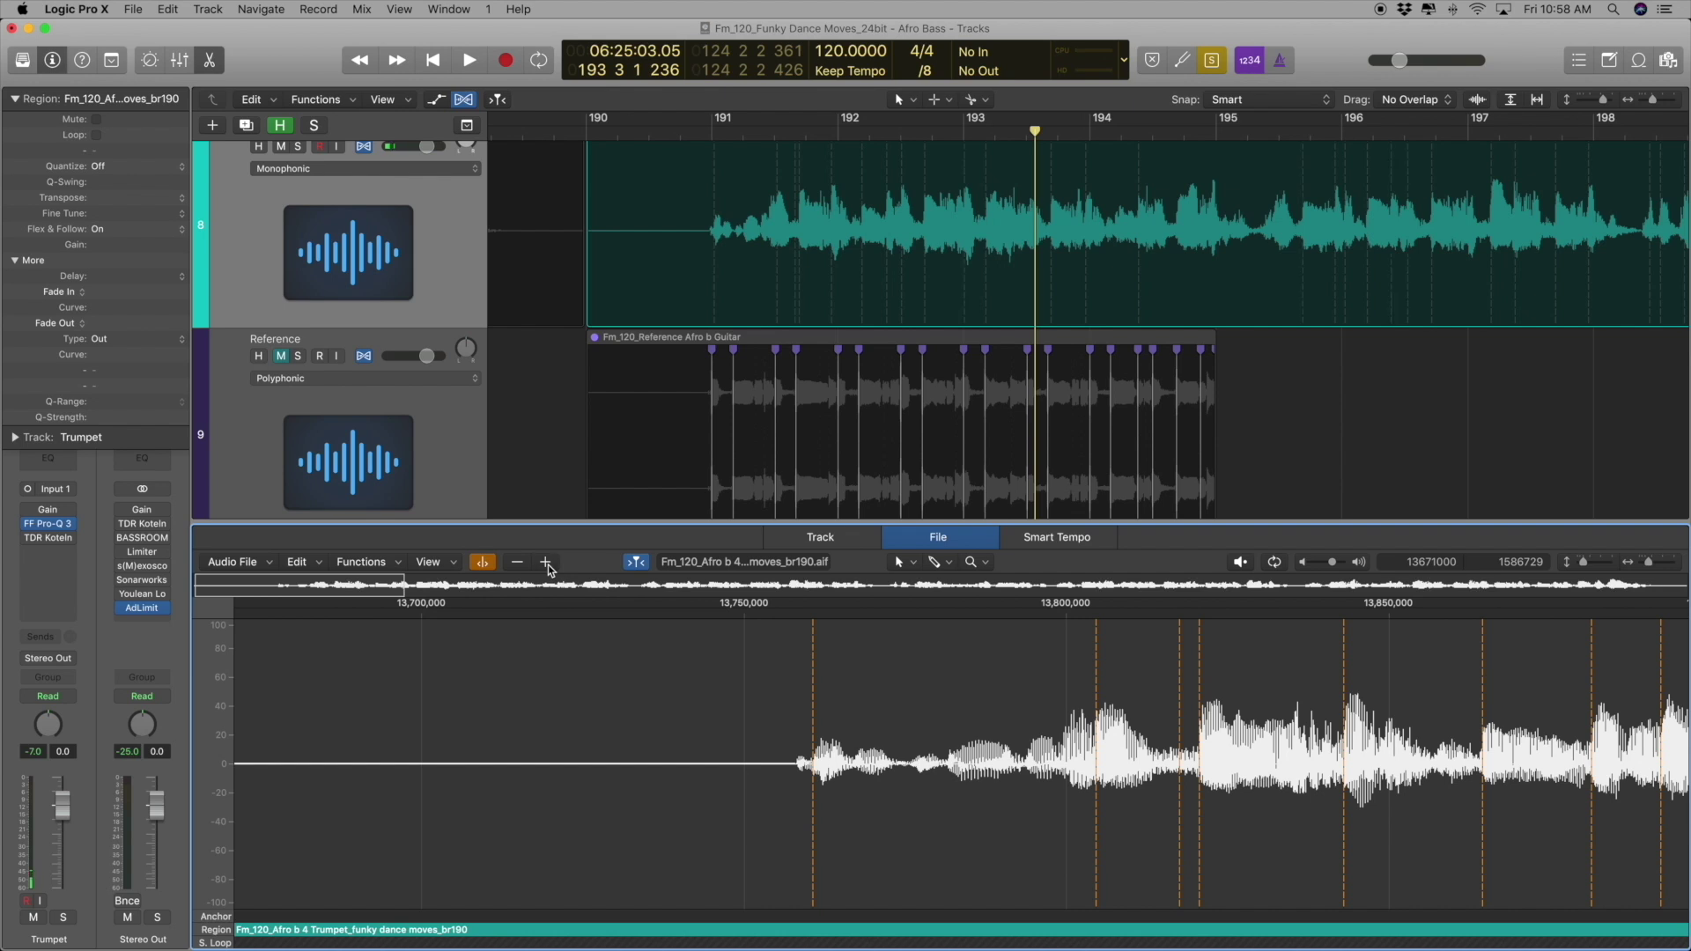
scroll(567, 484, "up", 4)
scroll(566, 484, "right", 2)
scroll(583, 480, "down", 2)
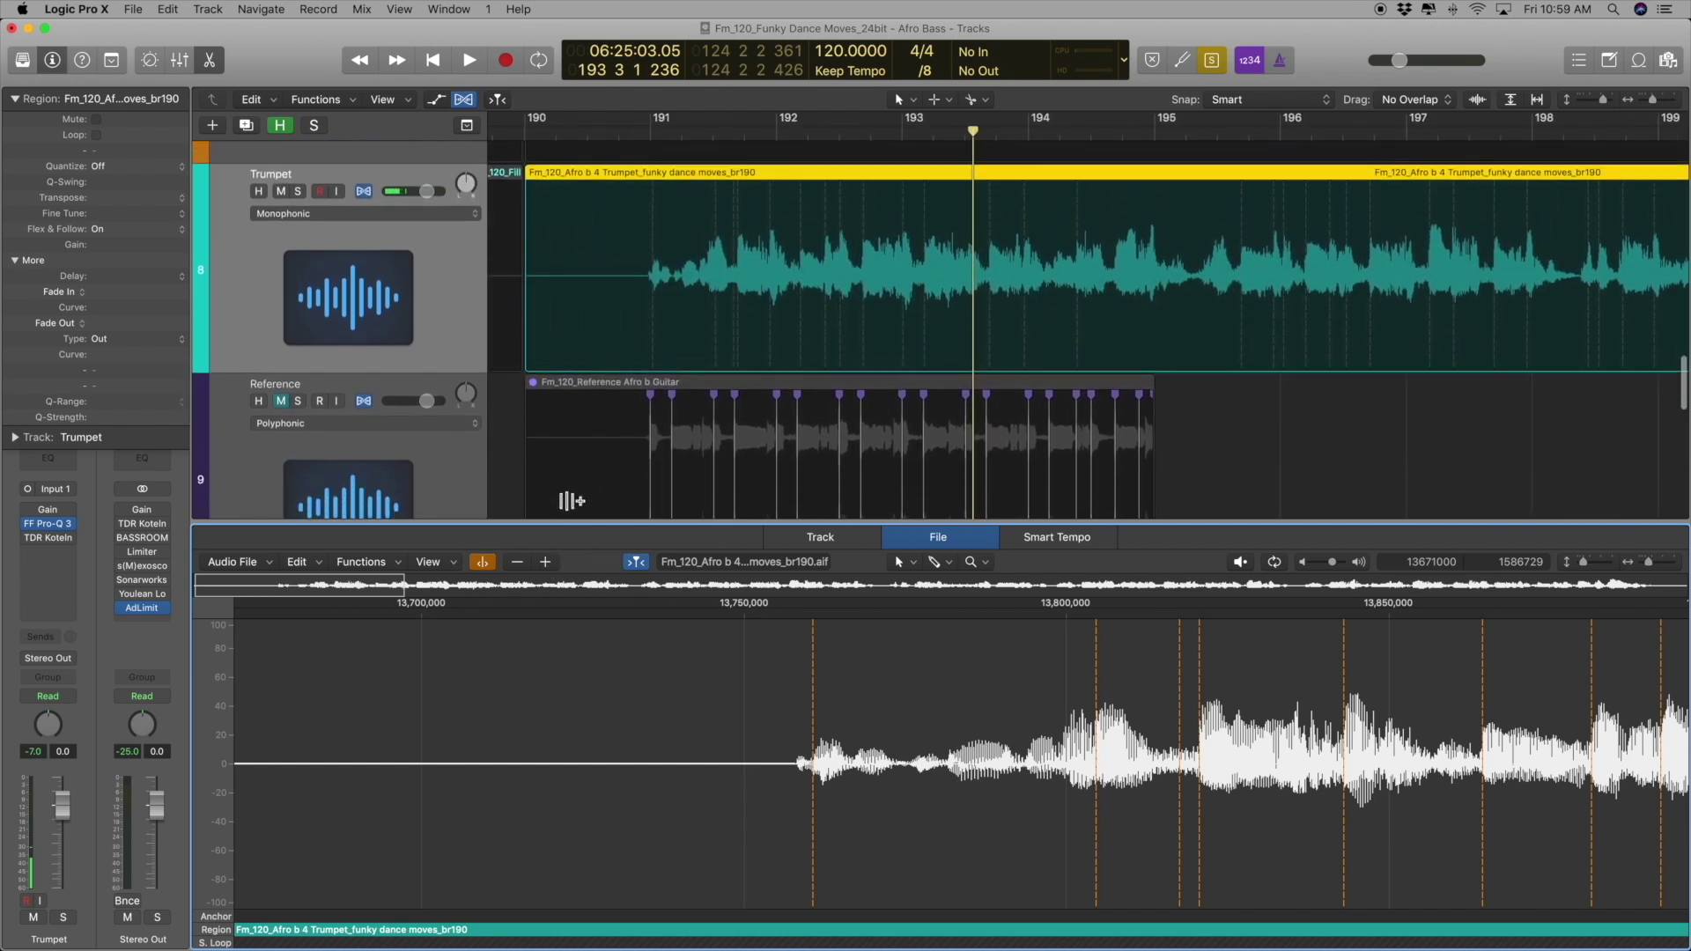
left_click(557, 567)
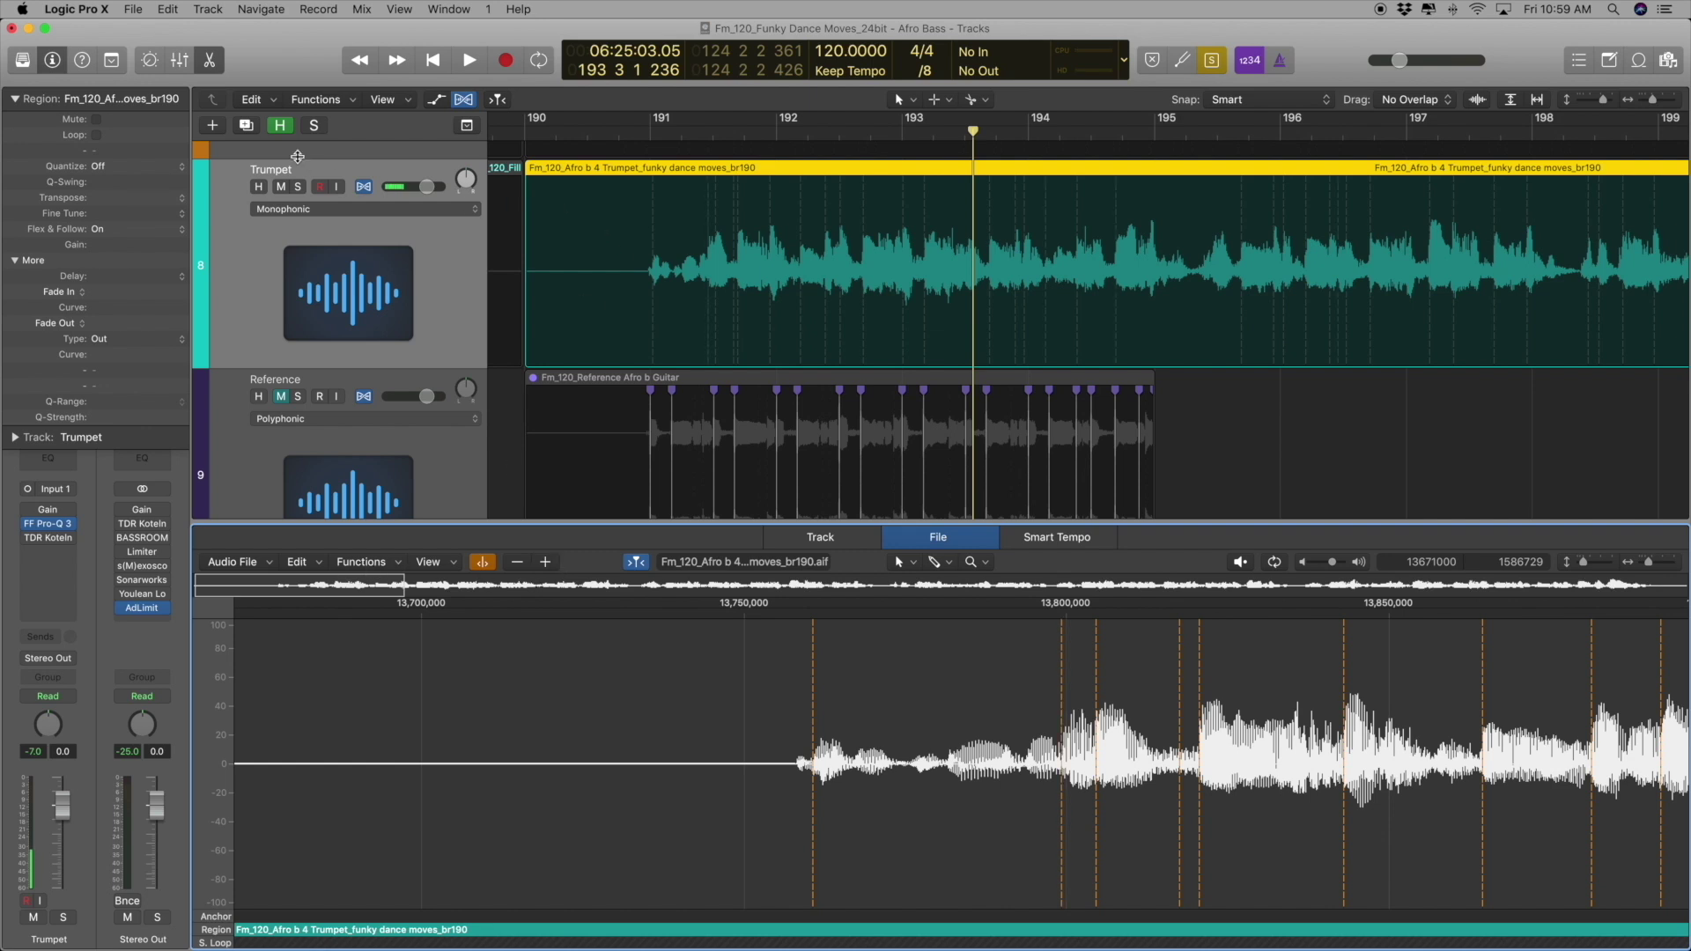
Quantize the Trumpet region to 1/16 Note and listen from just before bar 191 to bar 195
left_click(122, 173)
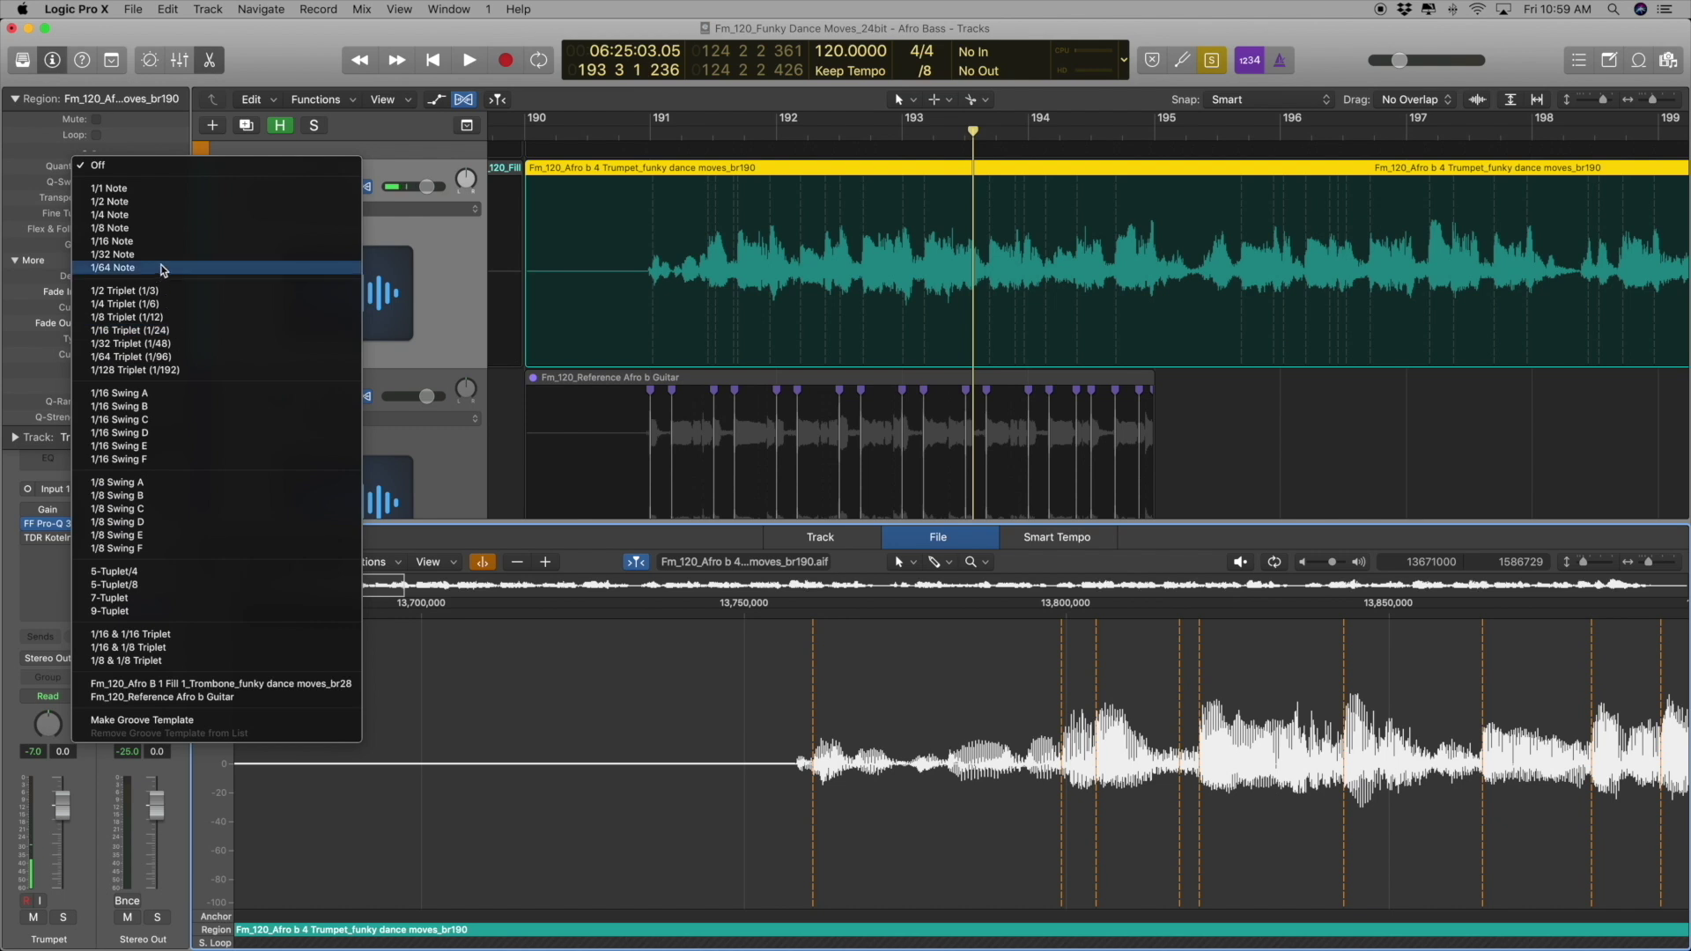
left_click(162, 242)
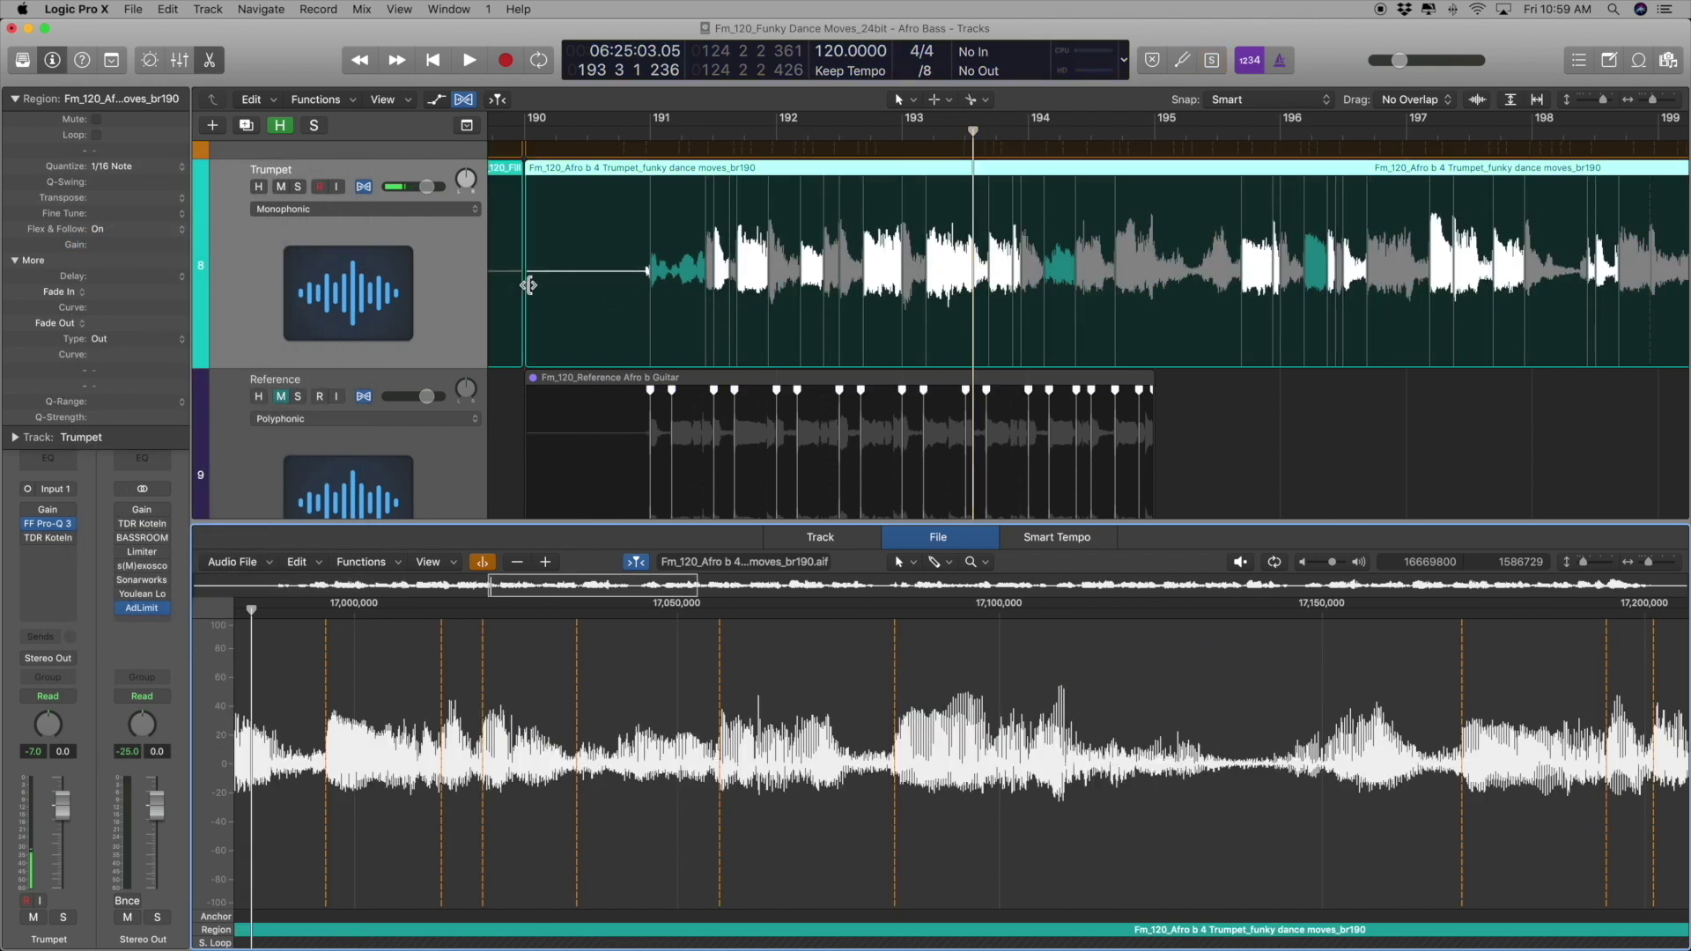
double_click(639, 129)
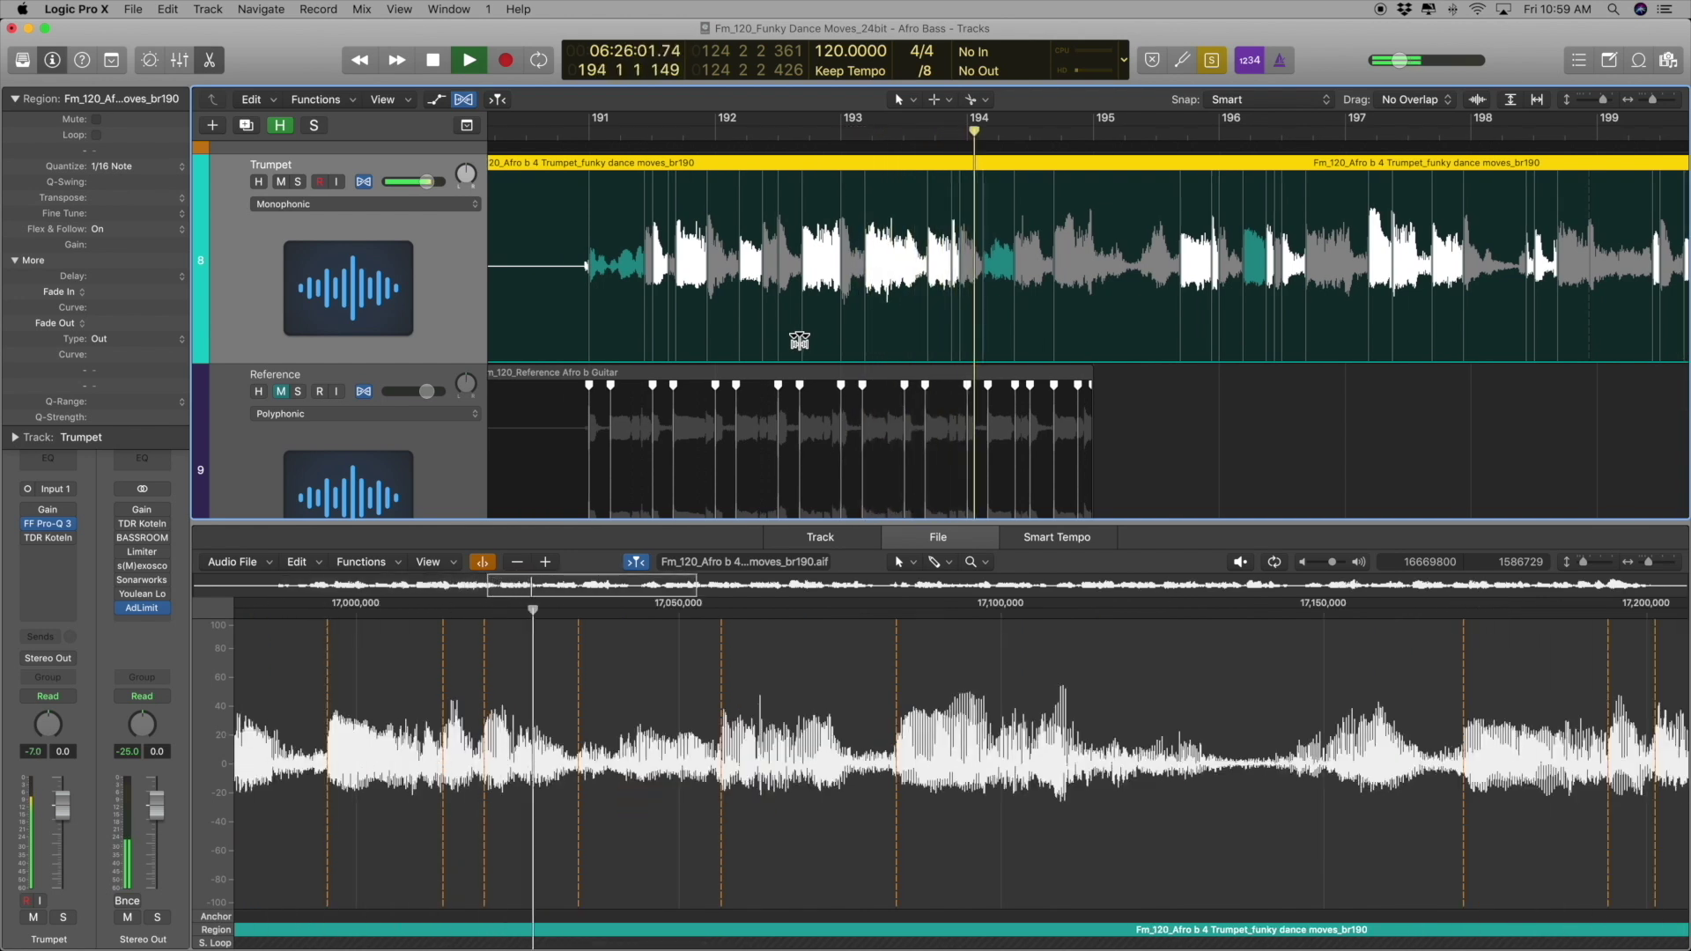
scroll(799, 340, "up", 5)
key("space")
scroll(803, 340, "left", 5)
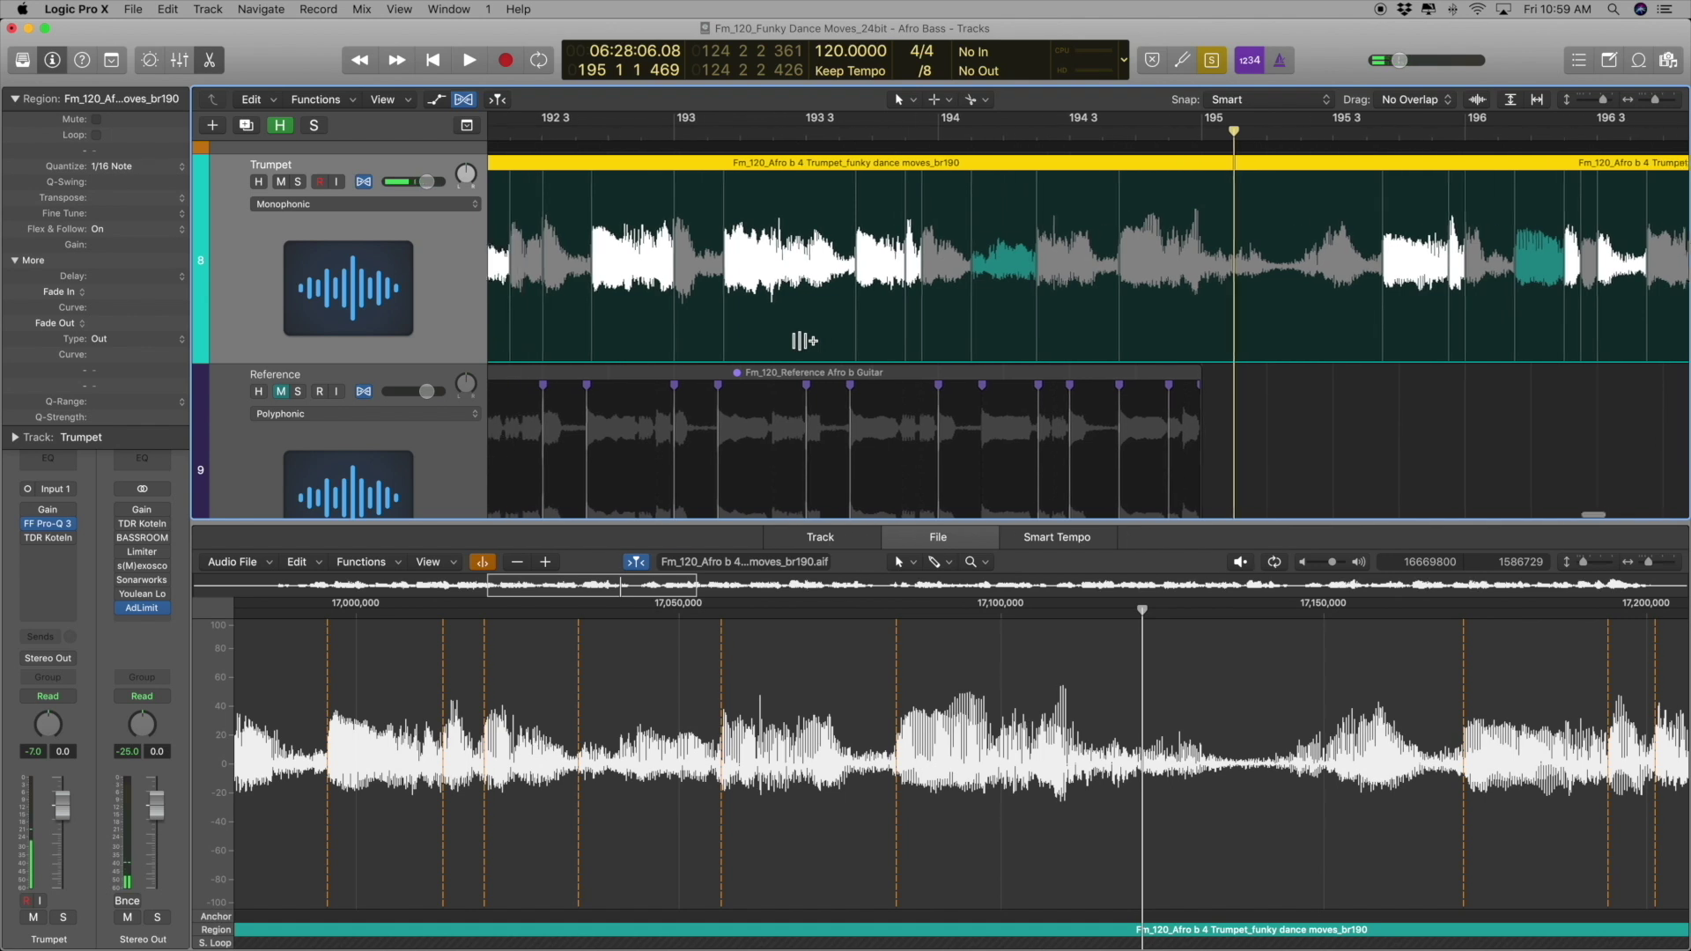
Quantize the Trumpet region with the Fm_120_Reference Afro b Guitar groove template
scroll(802, 340, "left", 2)
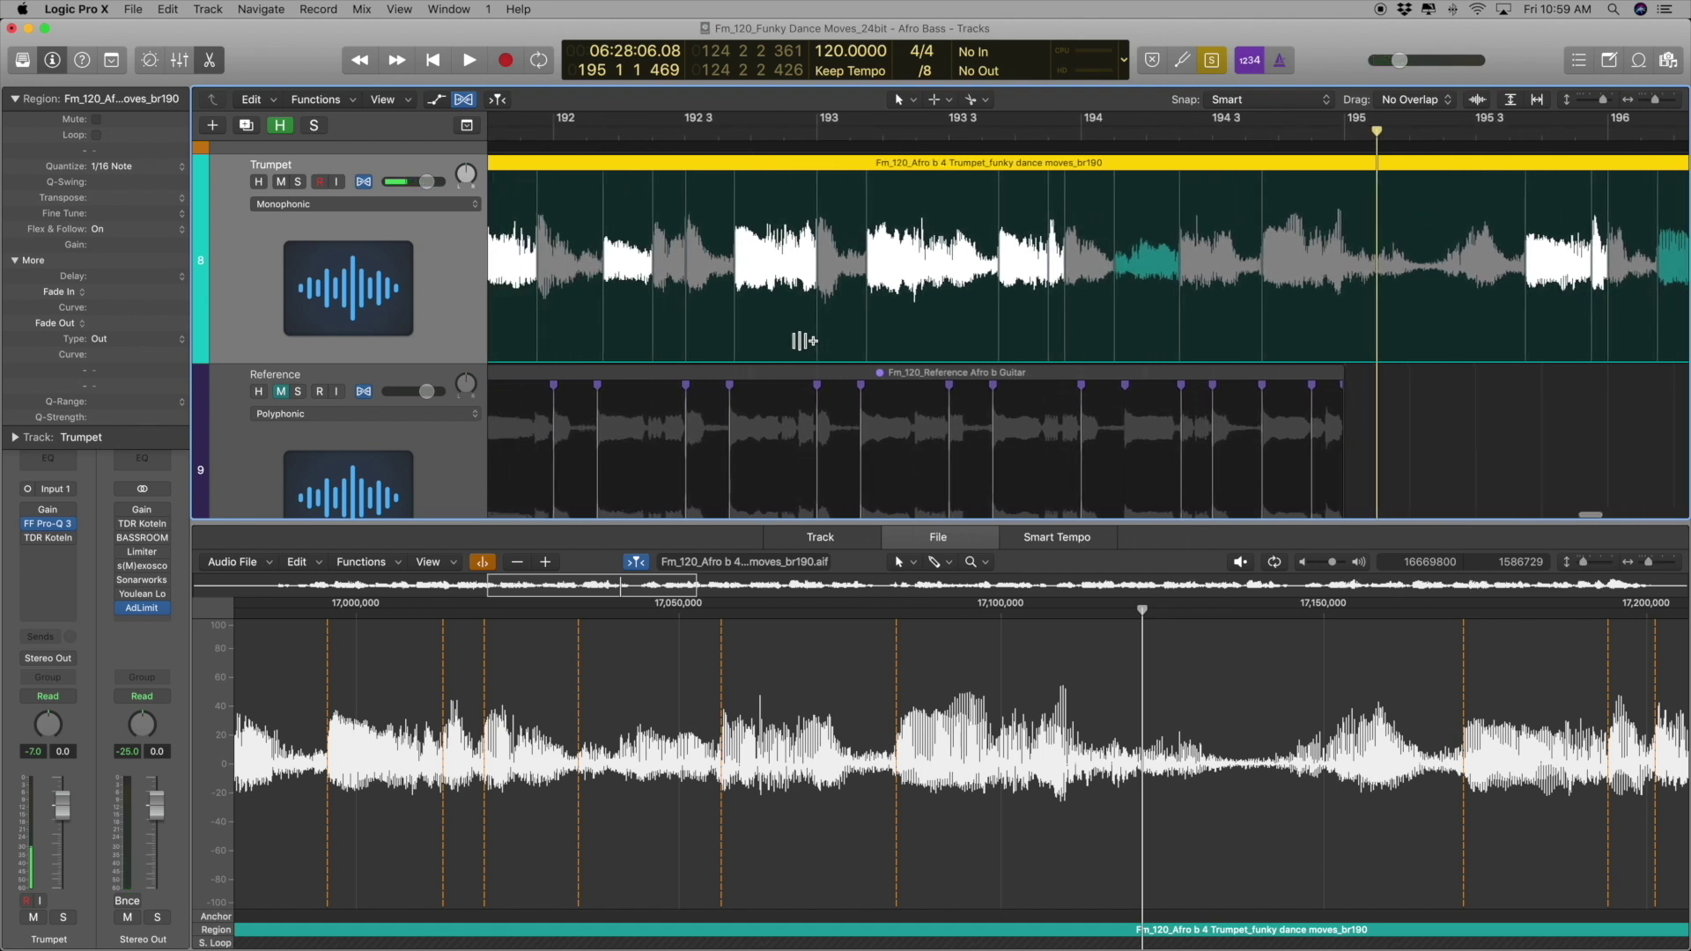
scroll(797, 335, "left", 4)
scroll(791, 333, "left", 3)
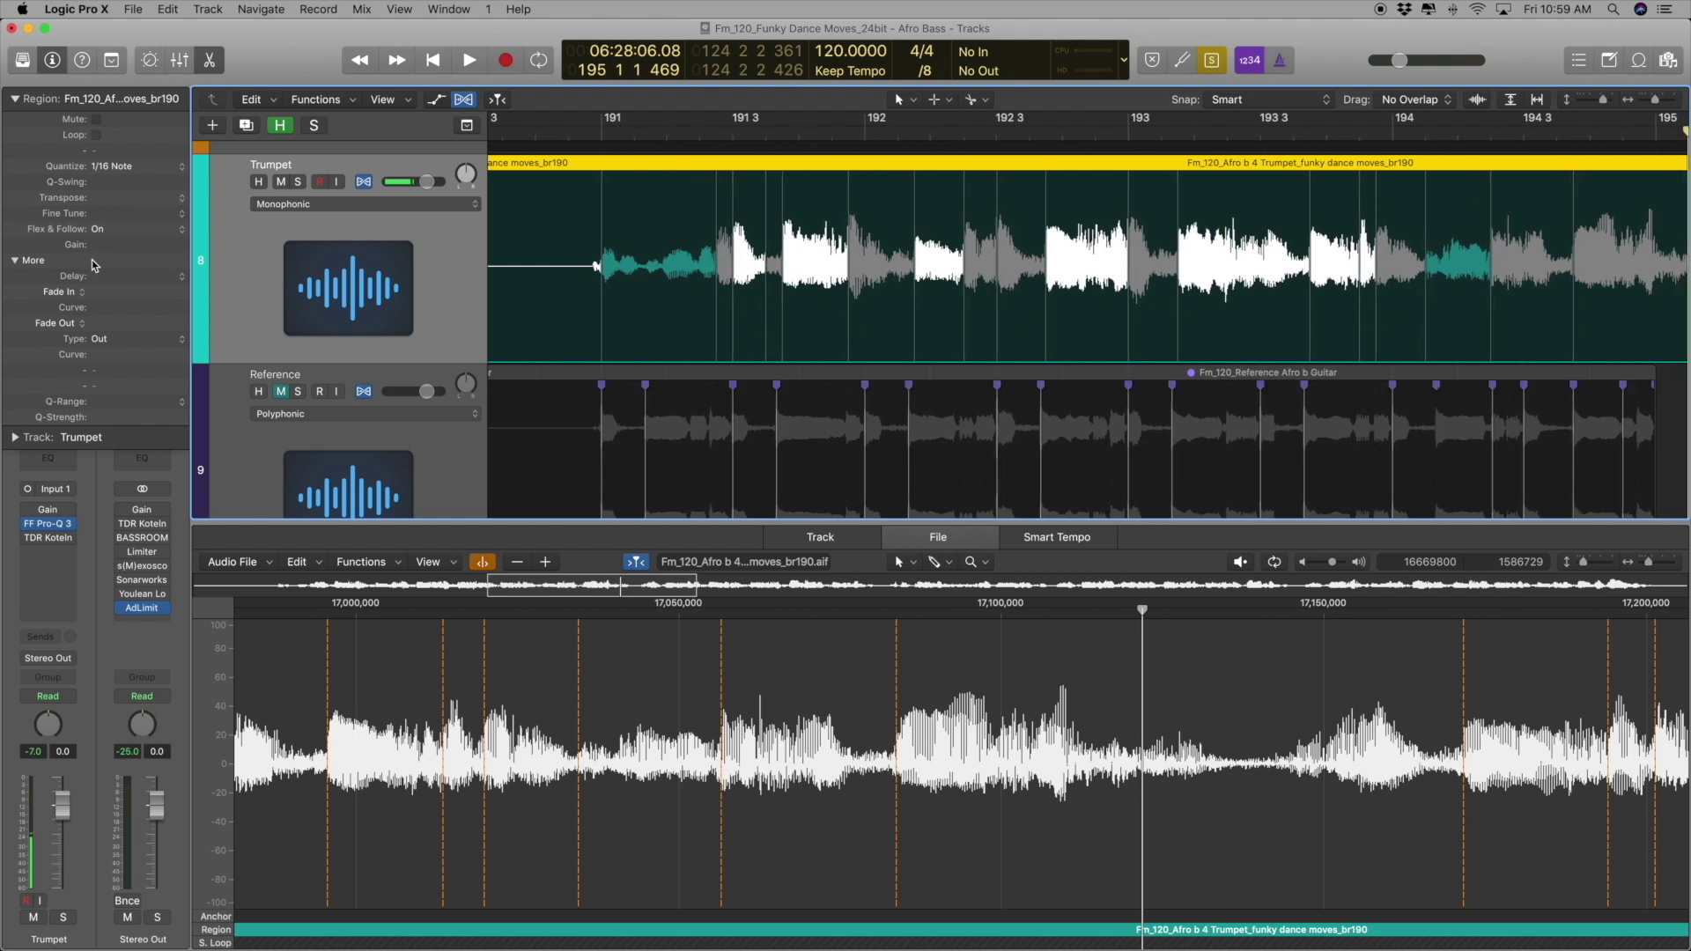
left_click(113, 167)
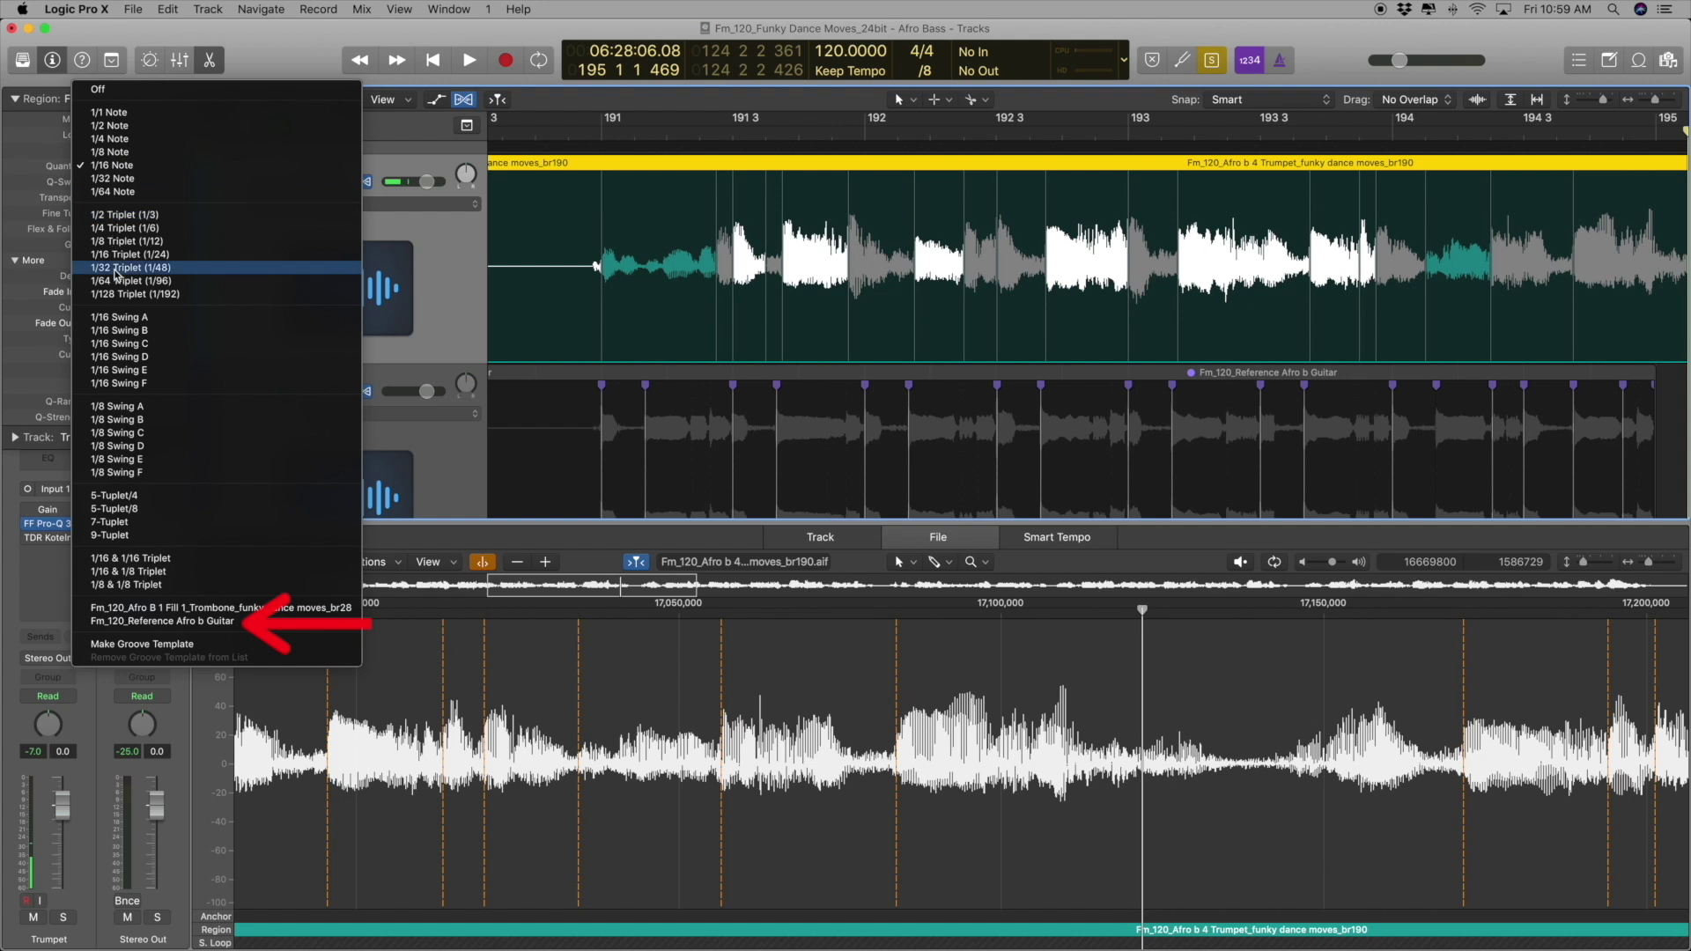
left_click(167, 621)
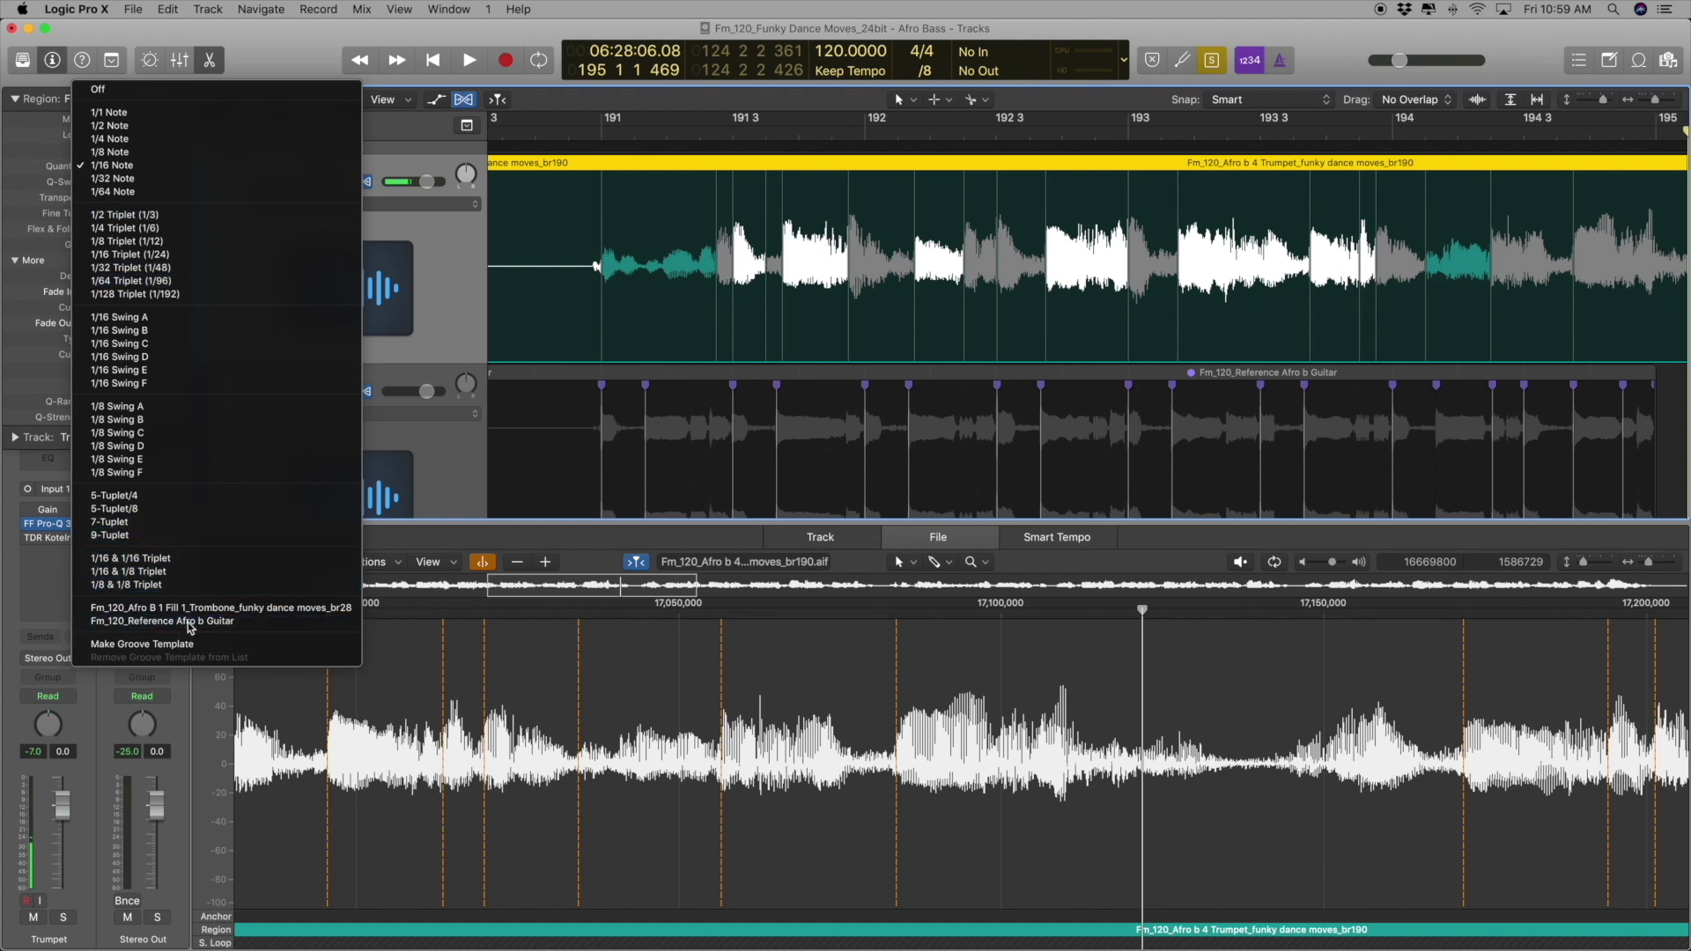
scroll(750, 412, "right", 2)
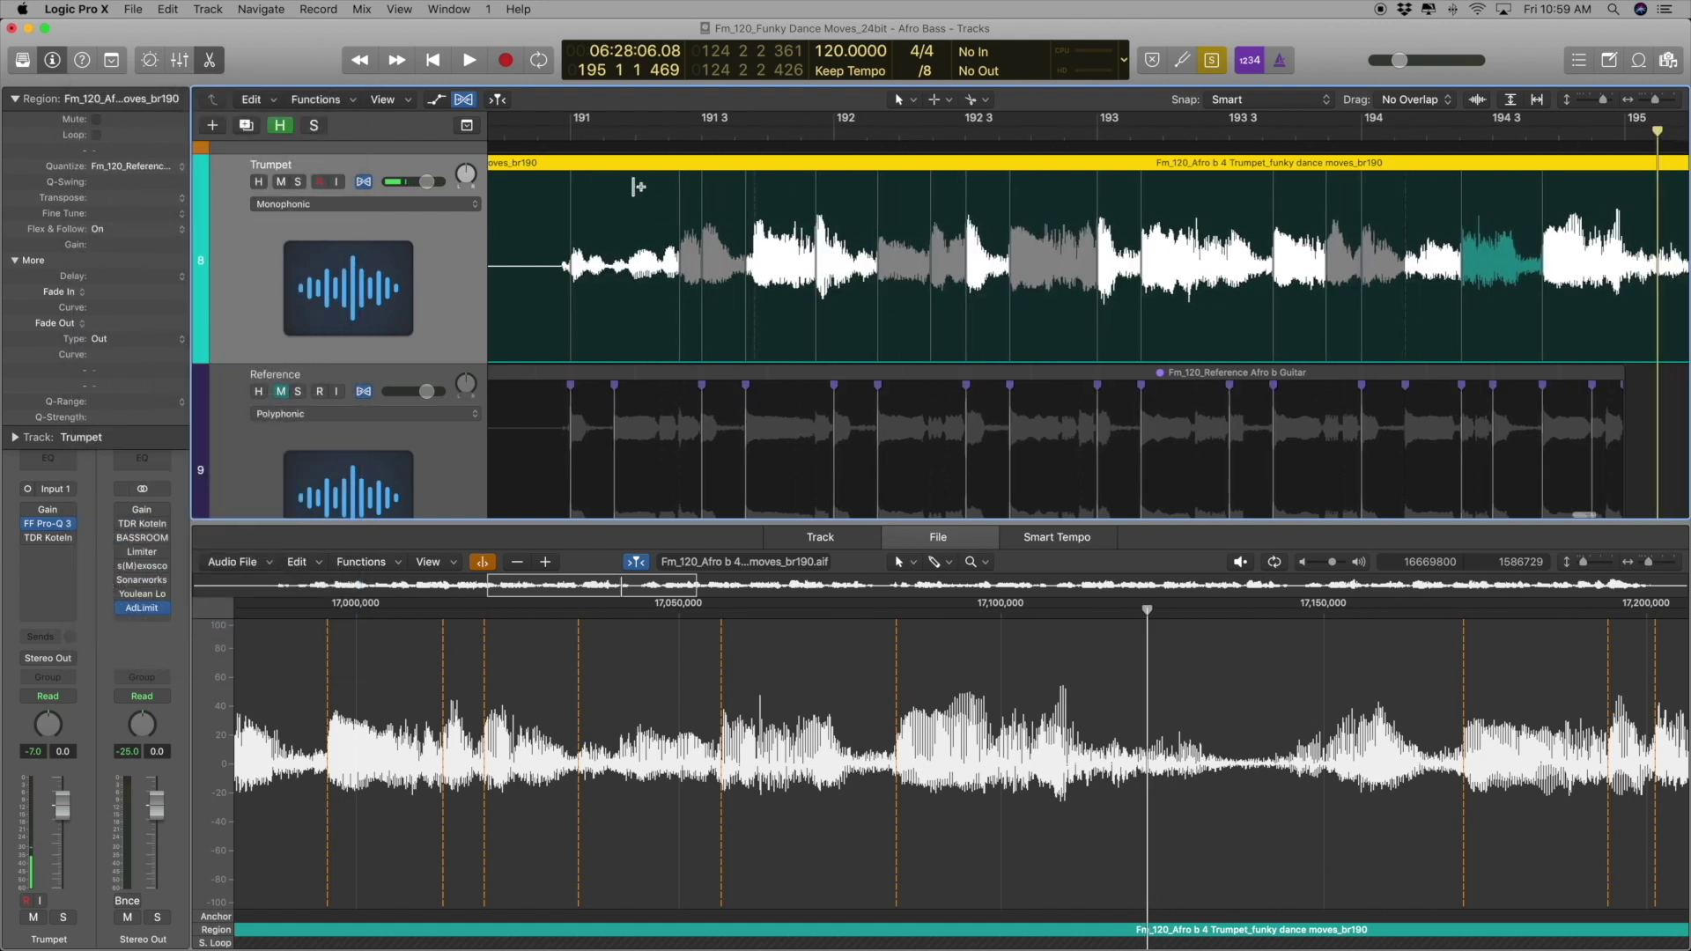
Listen to the Trumpet region from bar 191 to bar 195 and compare its flex markers with the Reference region's
double_click(566, 132)
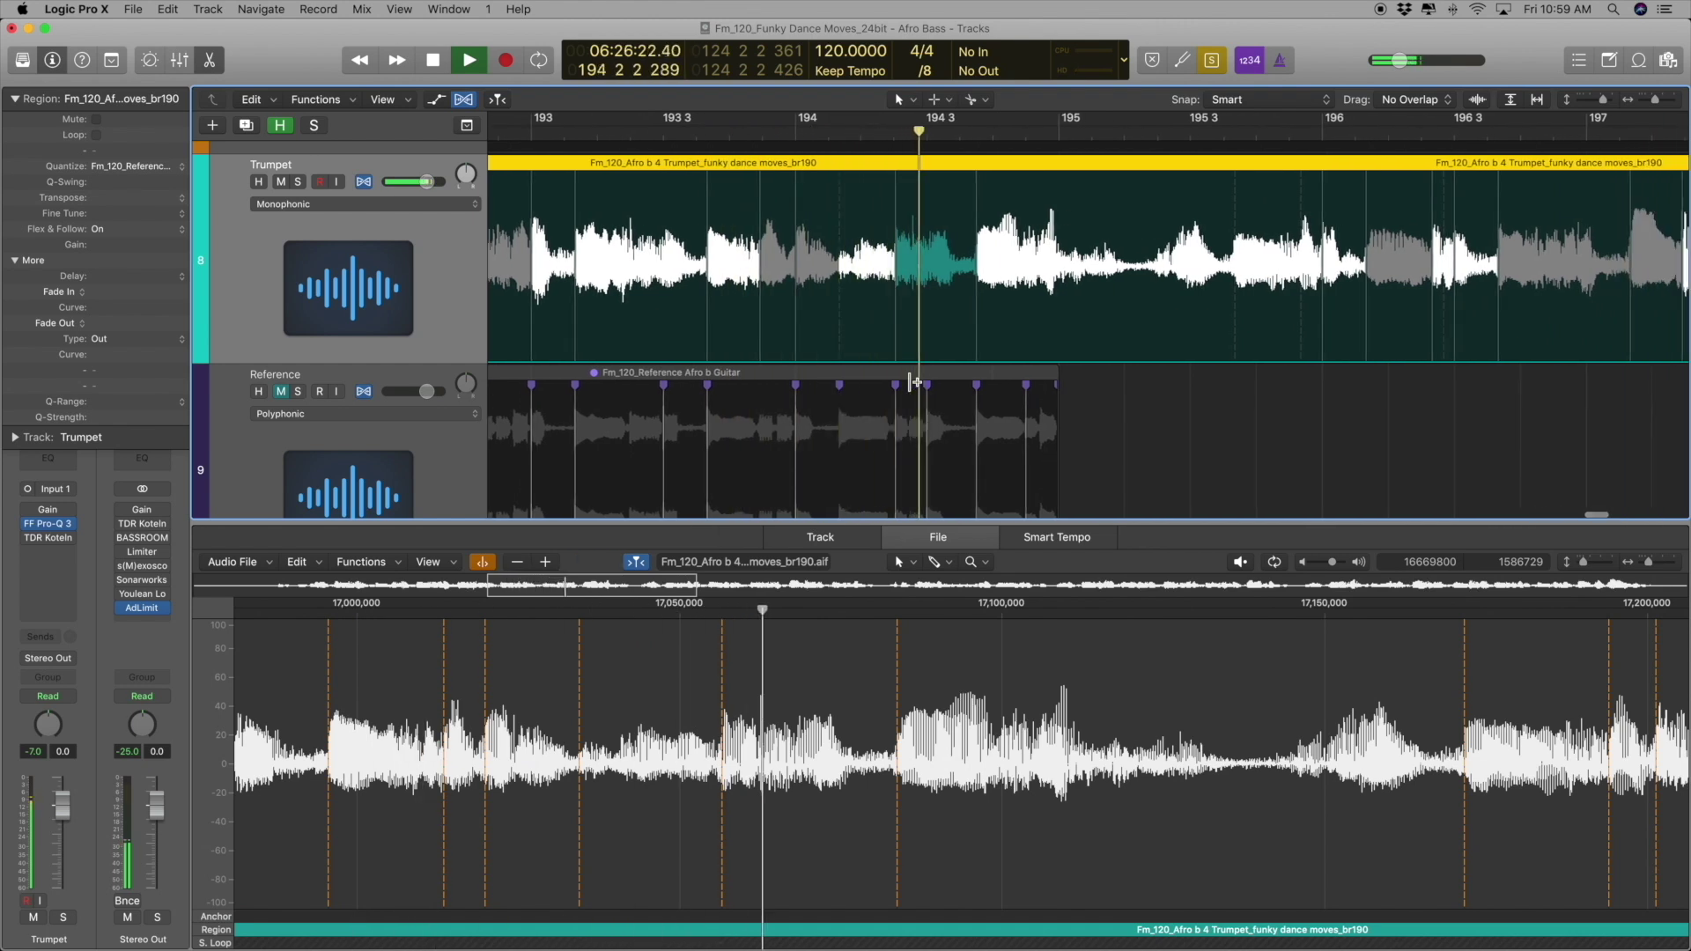
key("space")
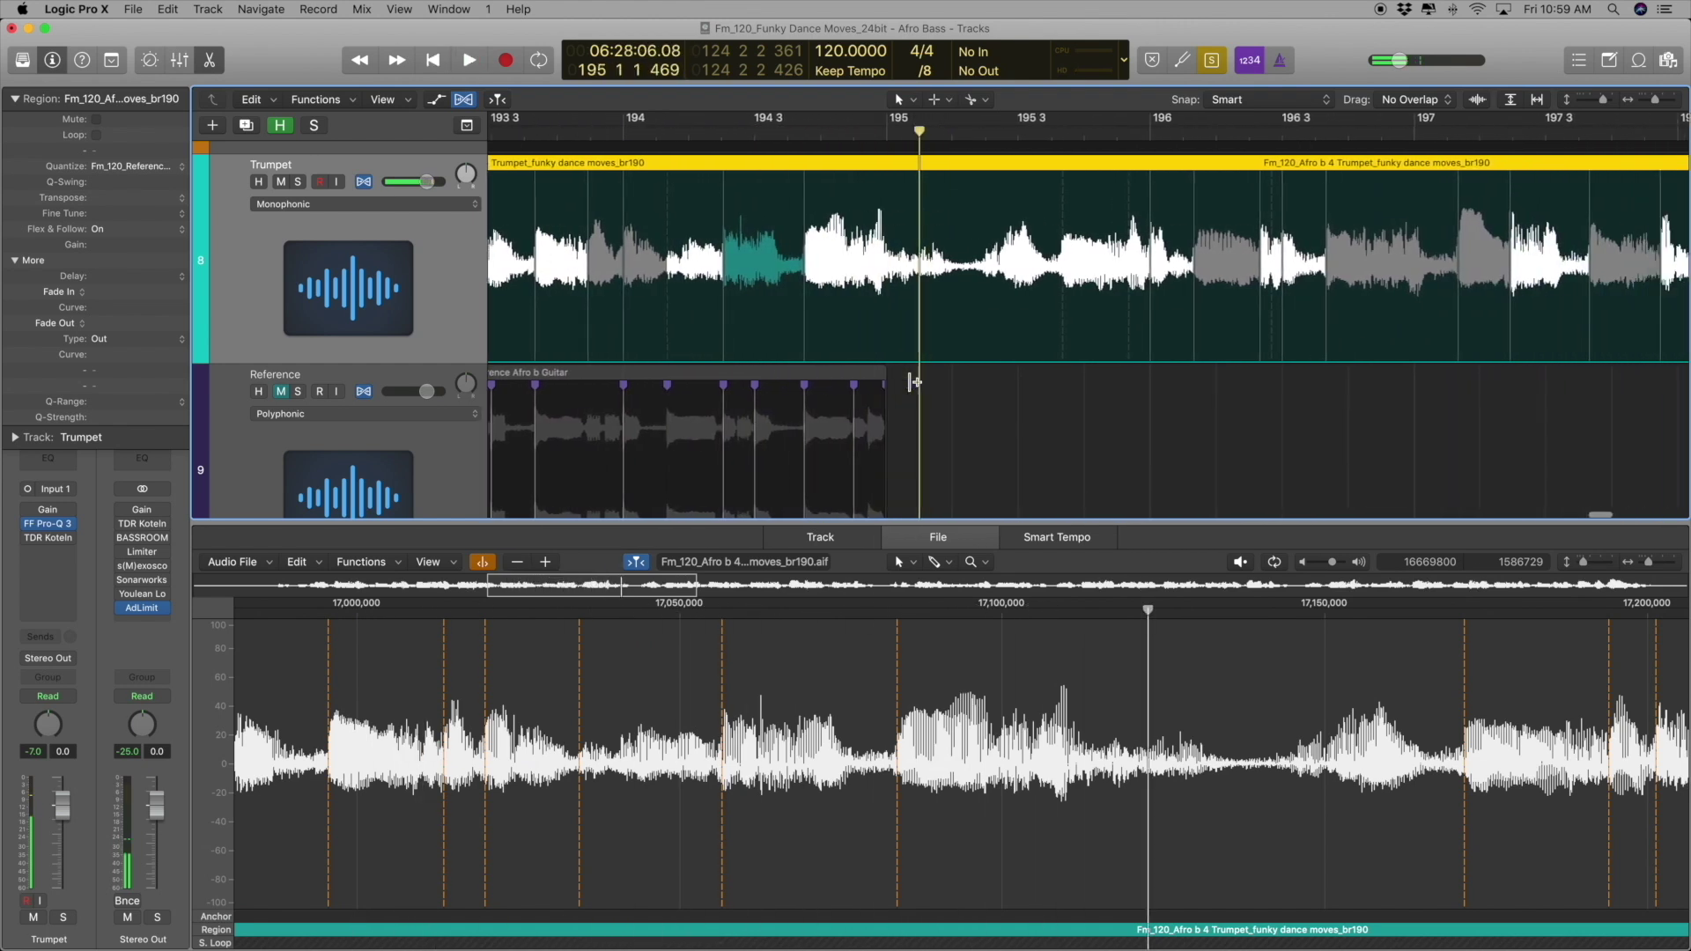
scroll(1125, 328, "left", 5)
scroll(1245, 329, "right", 6)
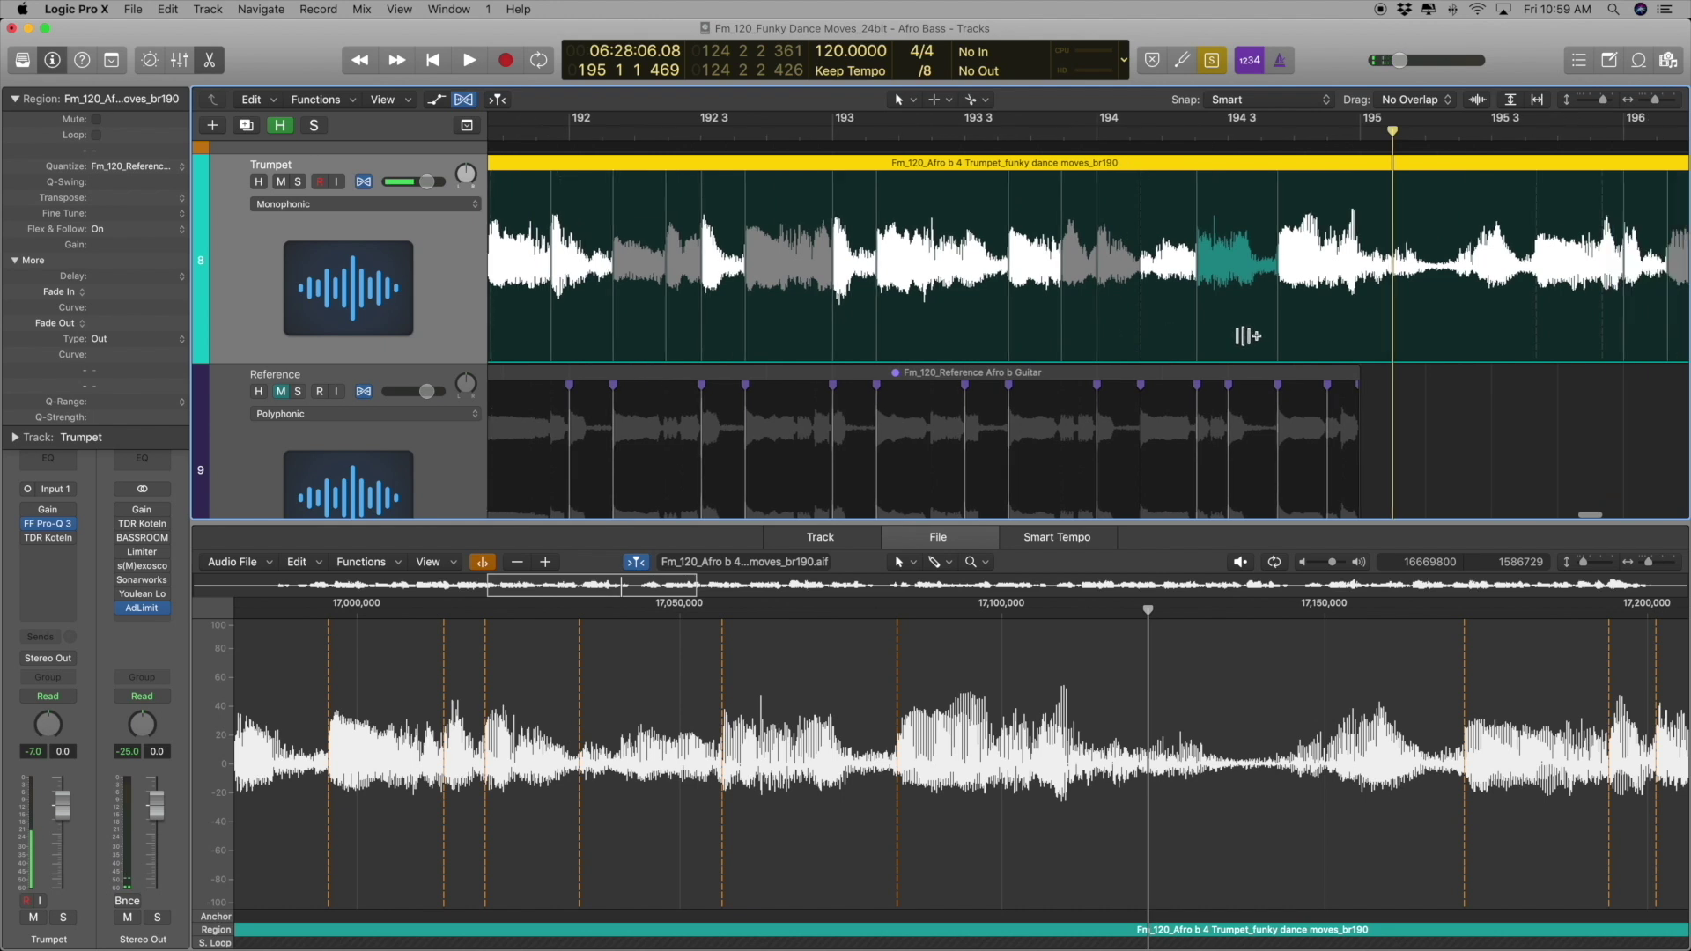
scroll(1244, 335, "left", 5)
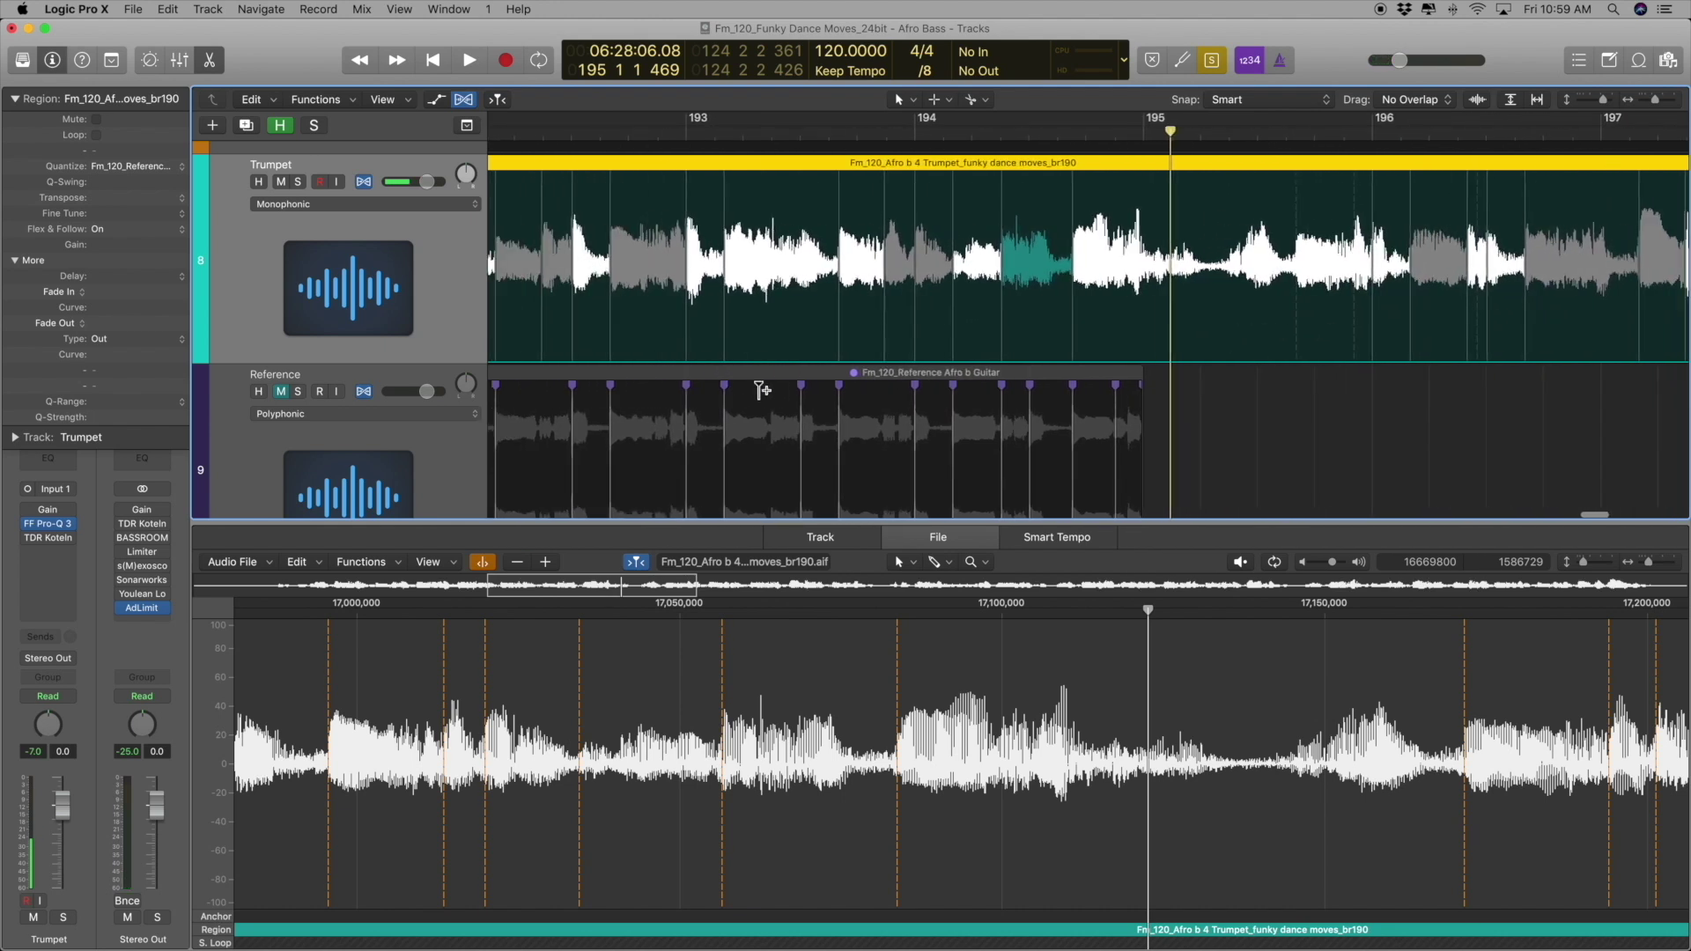
scroll(925, 381, "left", 5)
scroll(969, 381, "right", 3)
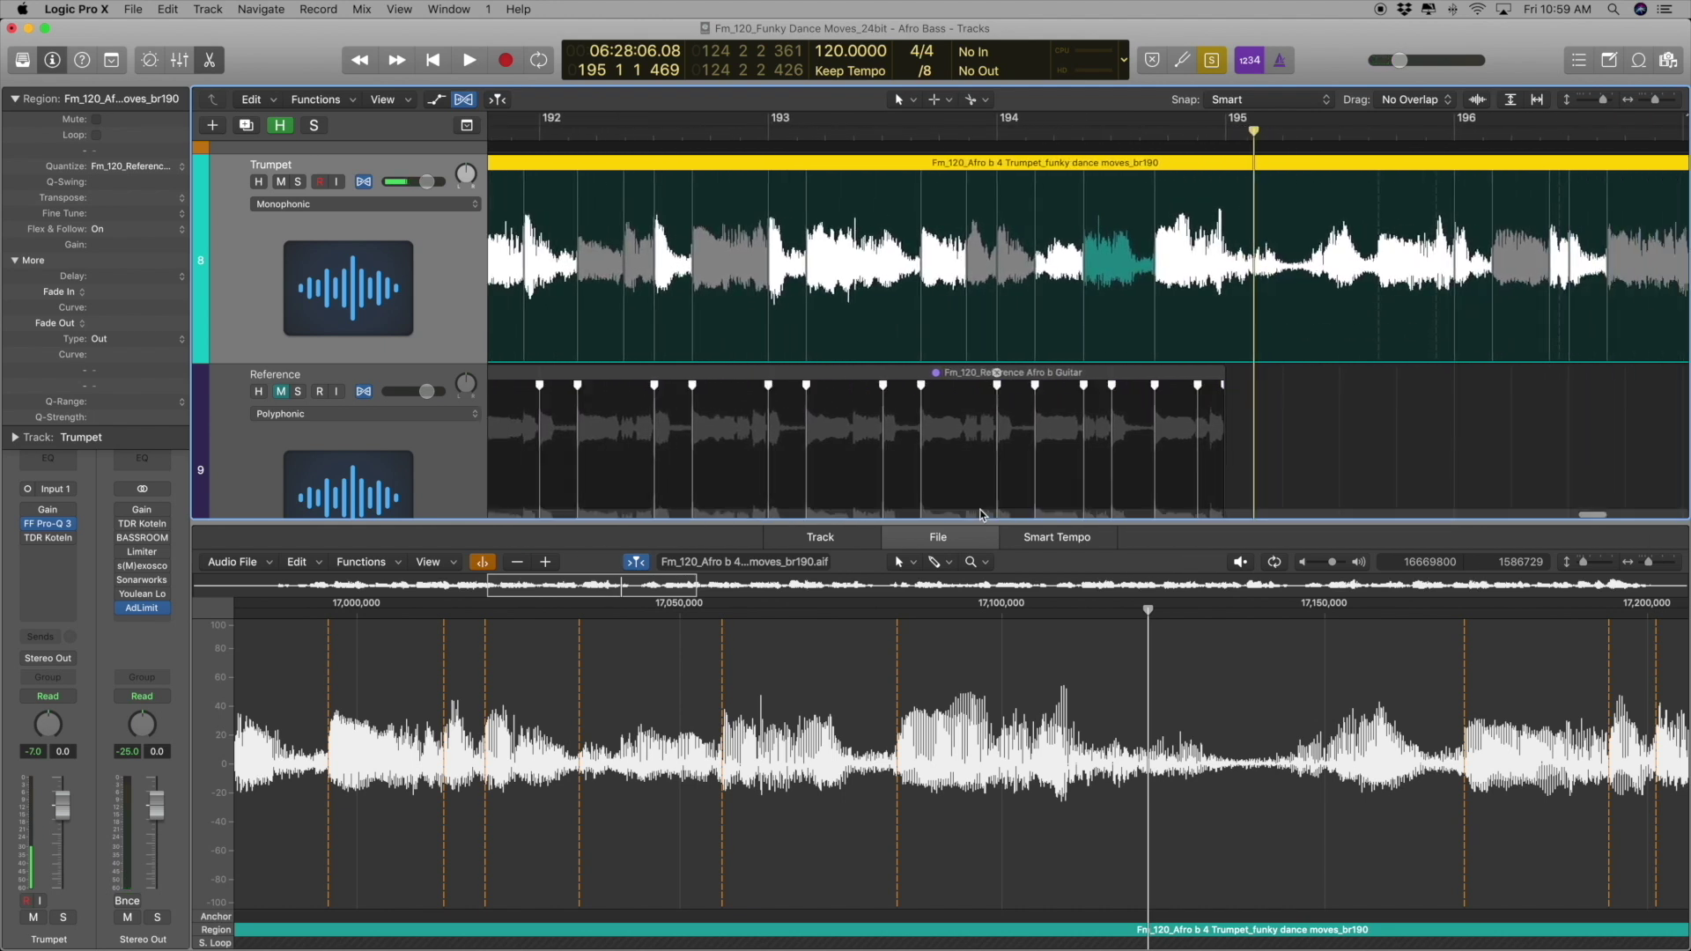
scroll(1178, 328, "down", 5)
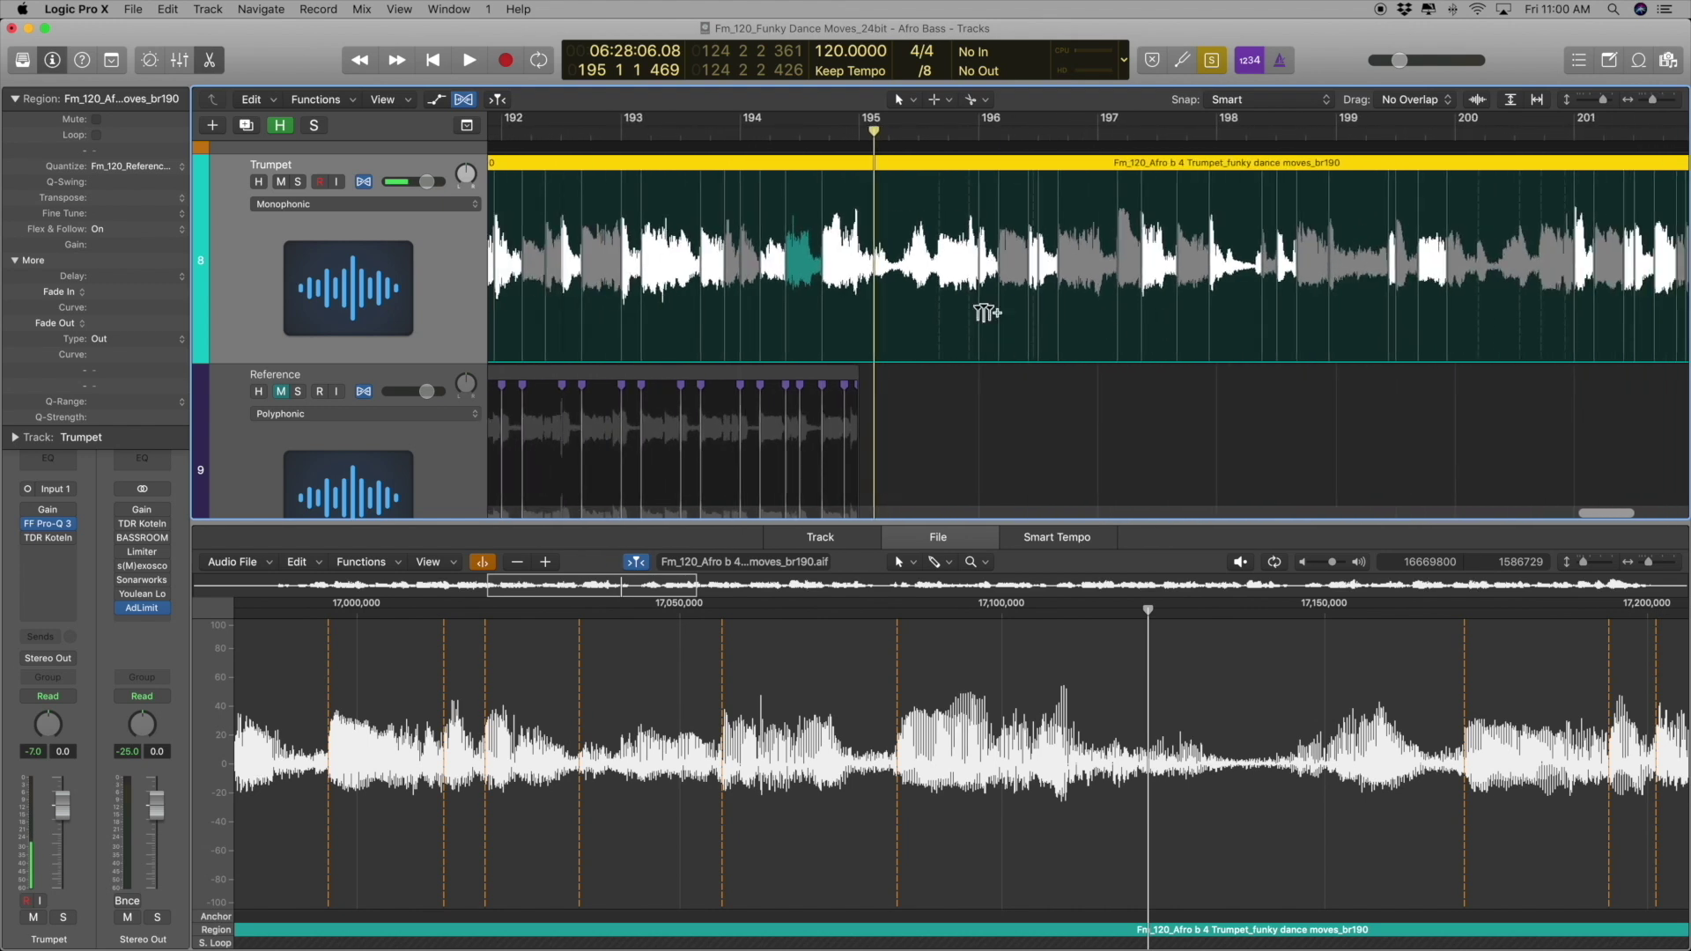
scroll(969, 314, "right", 4)
scroll(916, 315, "left", 8)
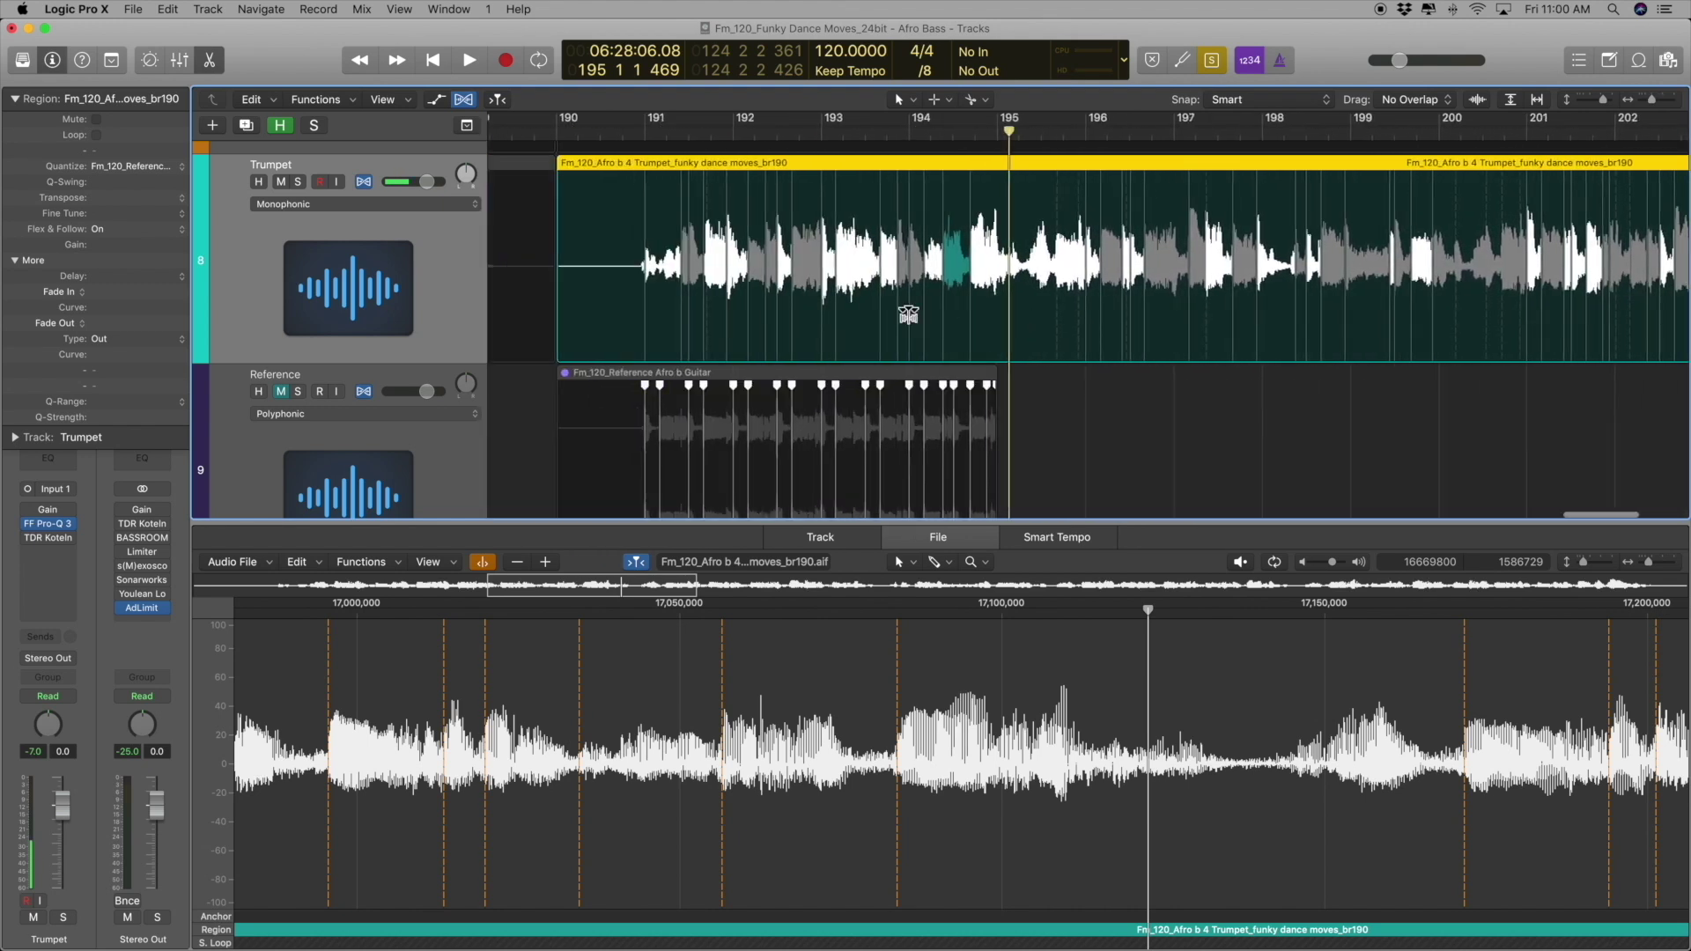
scroll(898, 326, "down", 3)
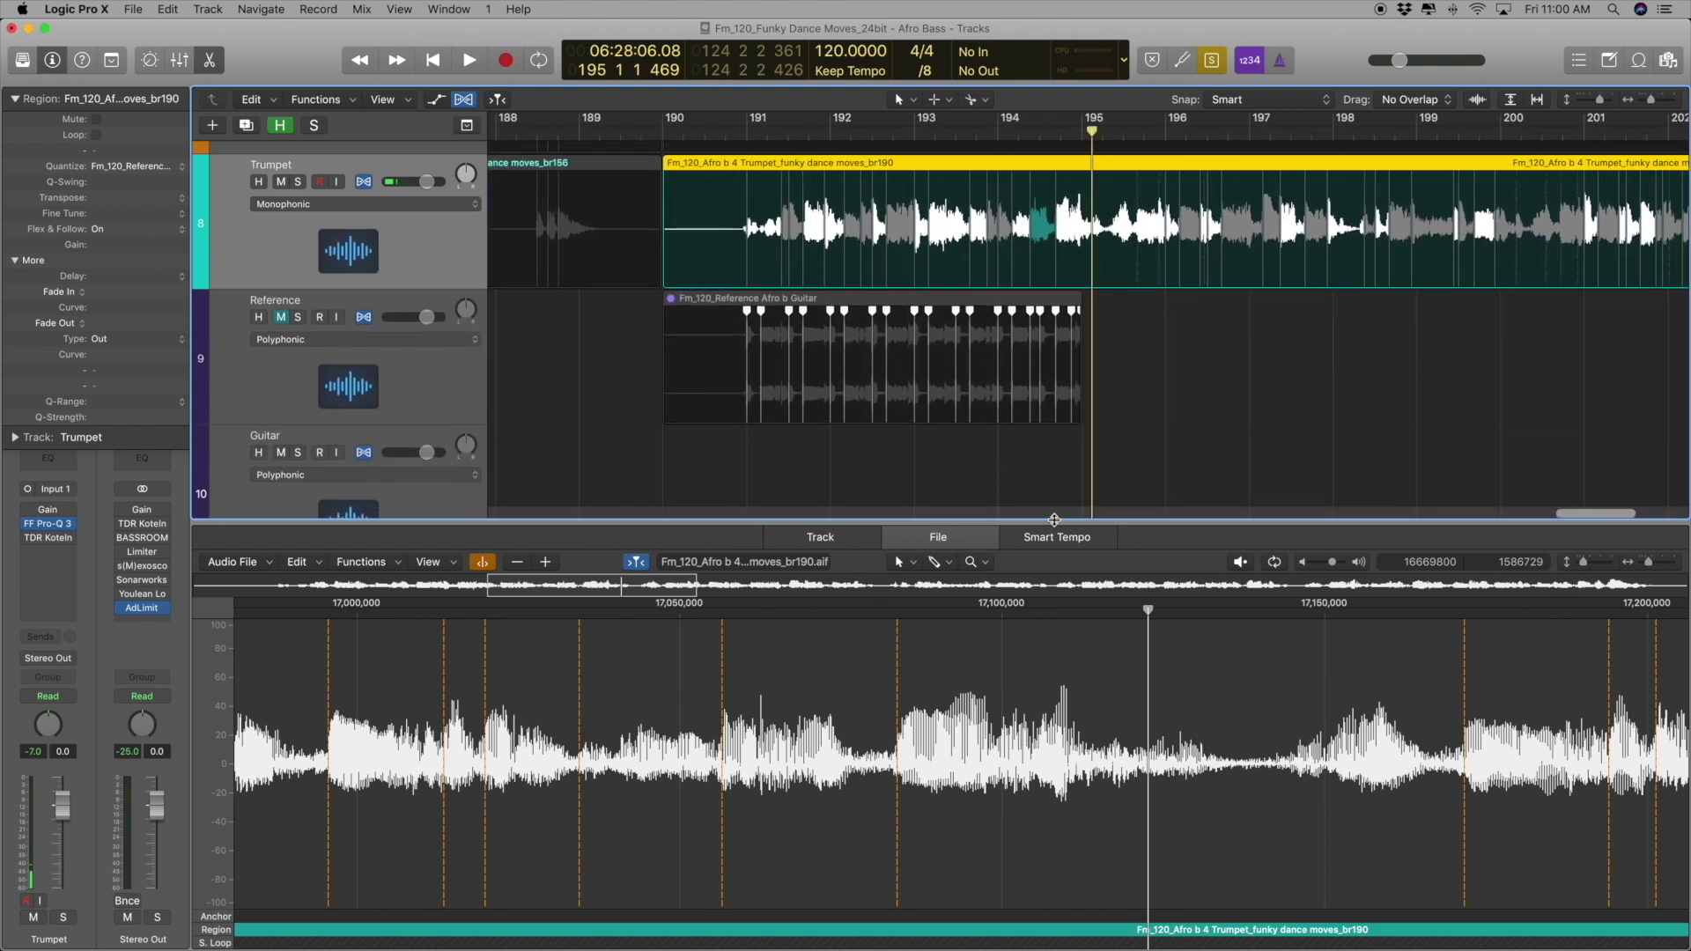
Close the Audio File Editor and zoom in on the Trumpet and Reference regions around bar 195
key("e")
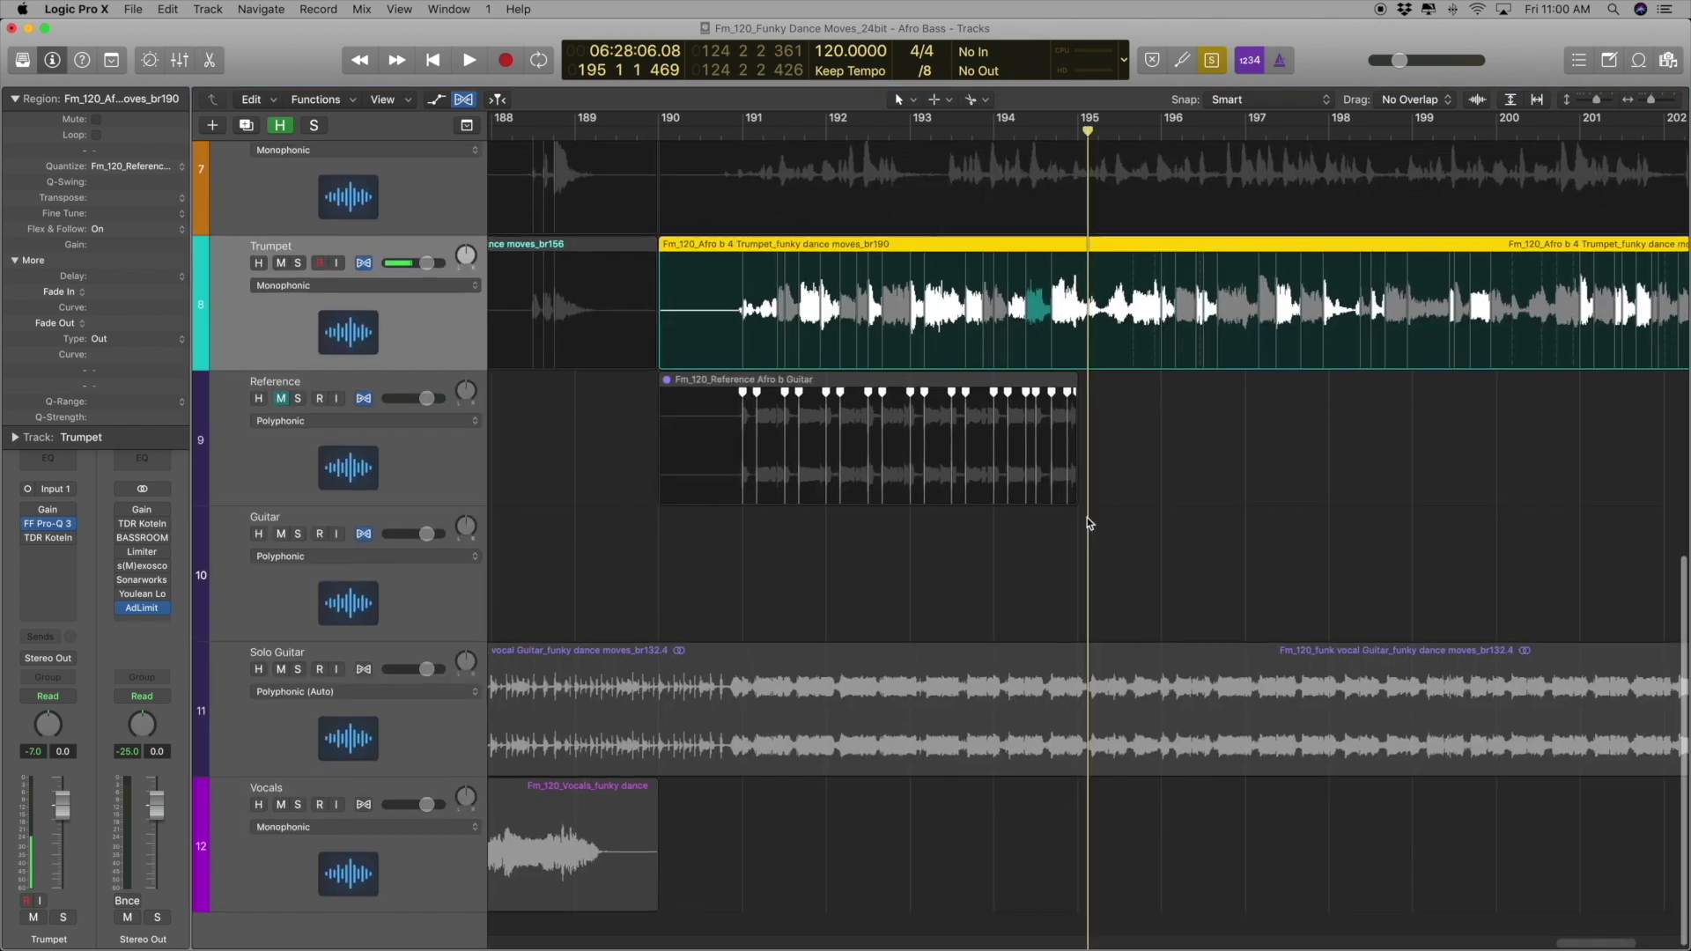
key("super+Right")
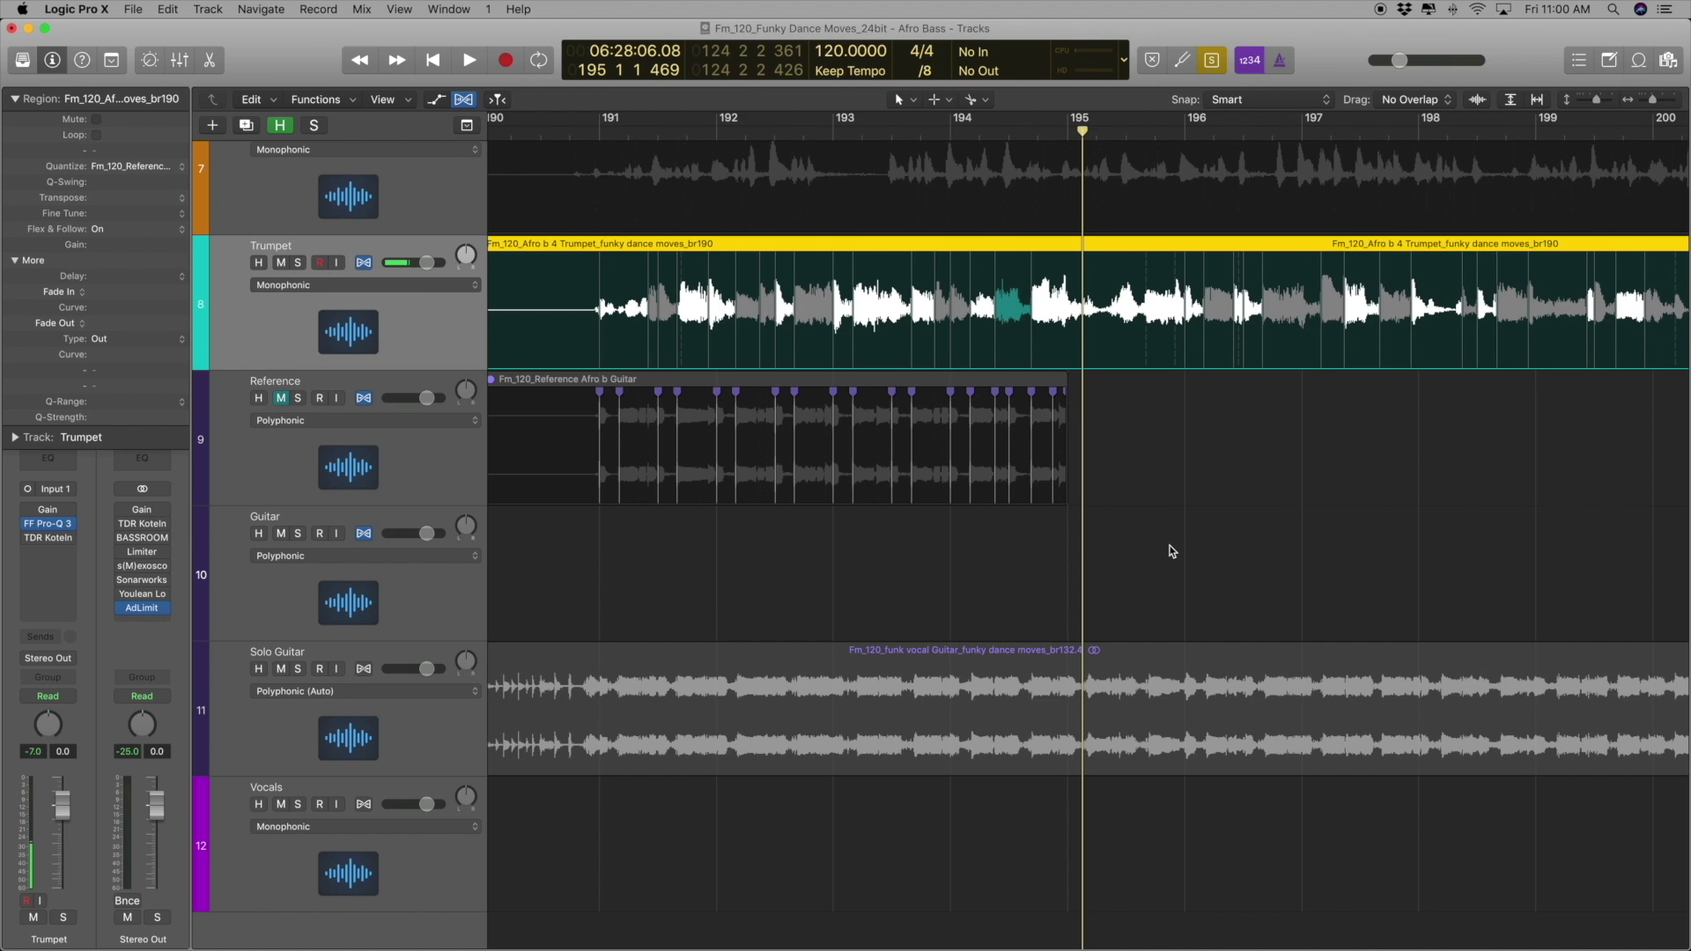
left_click_drag(1181, 553, 1015, 128)
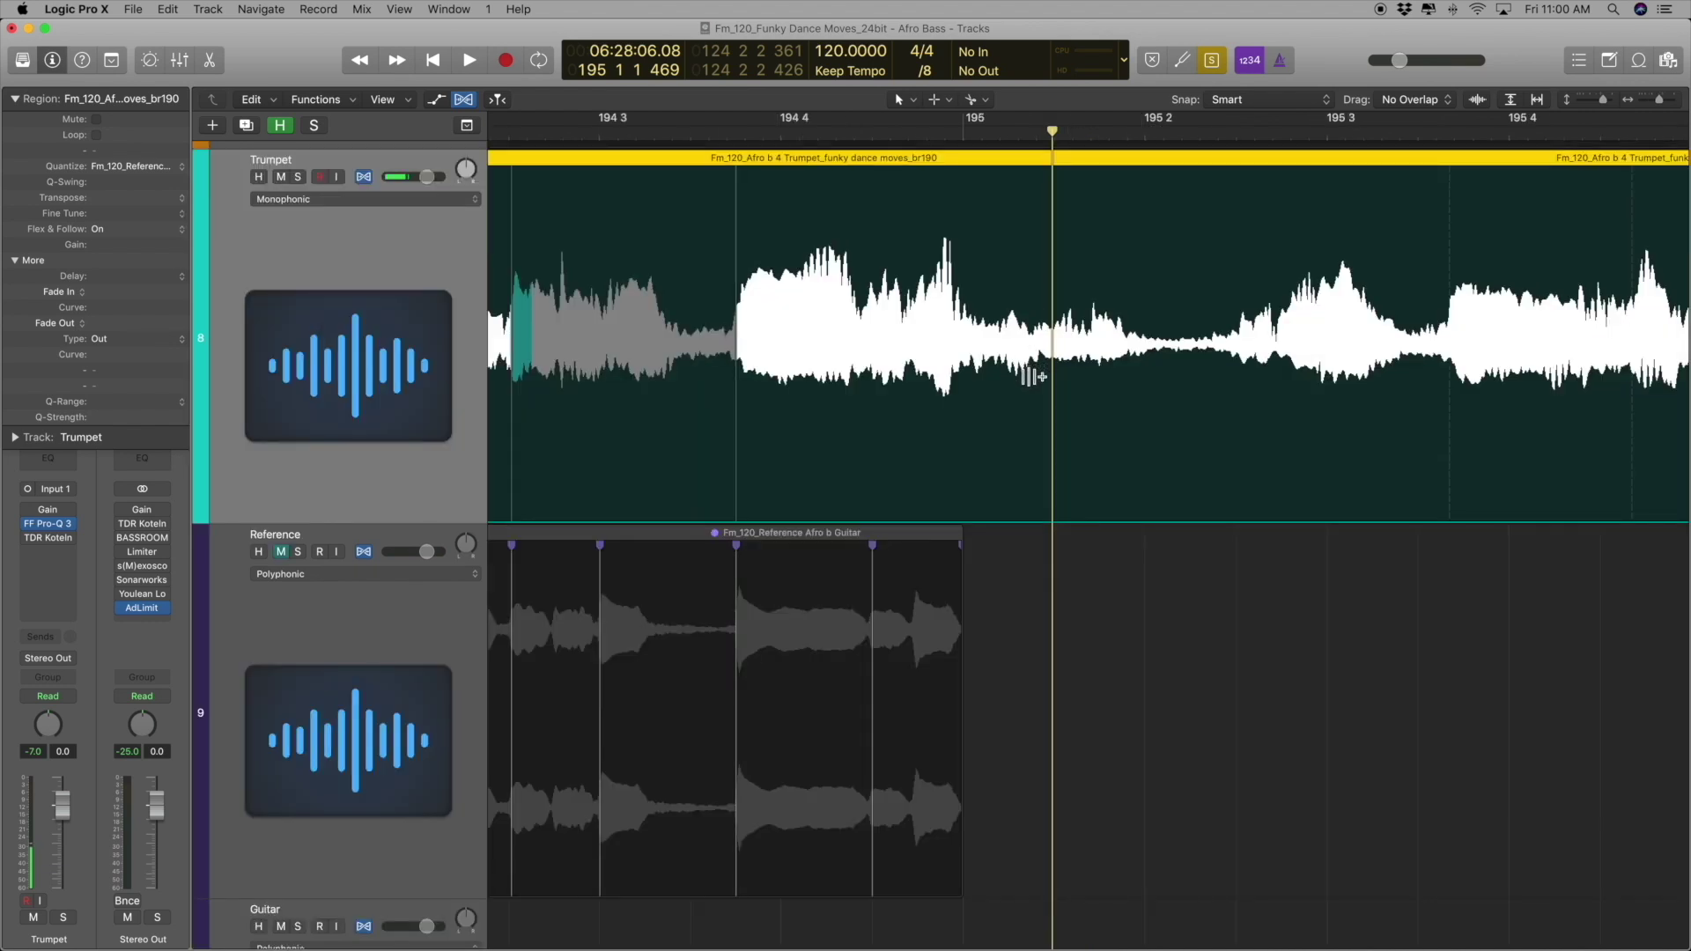
Split the Trumpet region at bar 195, where the Reference guitar region ends
key("super+Up")
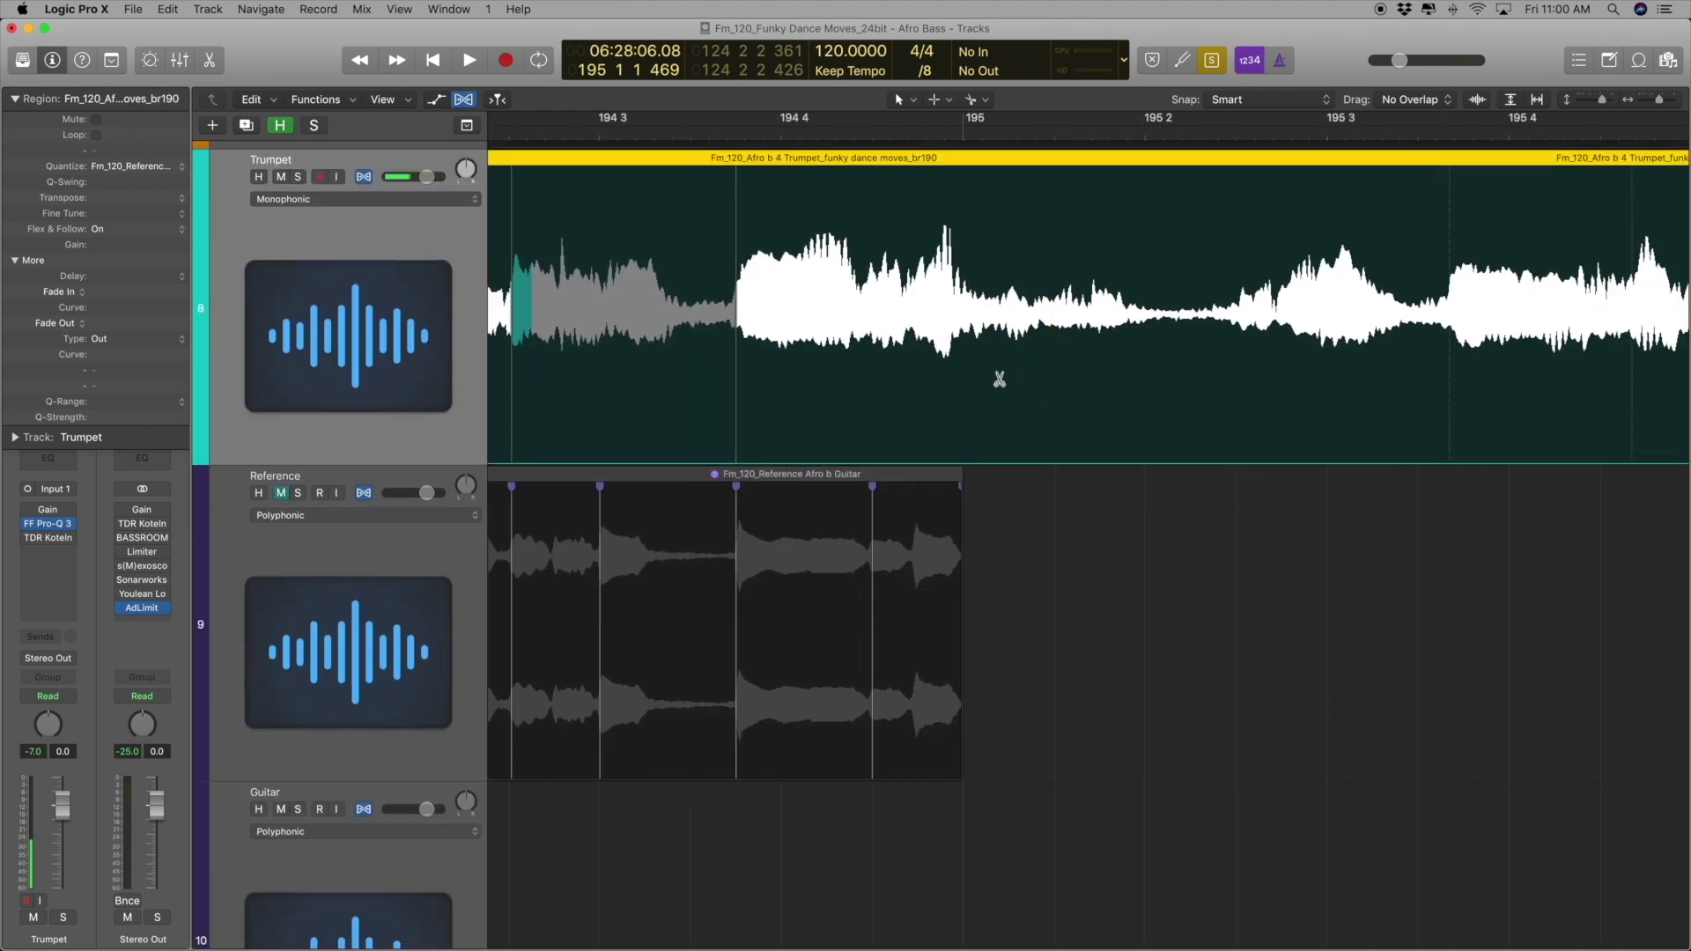
left_click(962, 394)
key("super+Left")
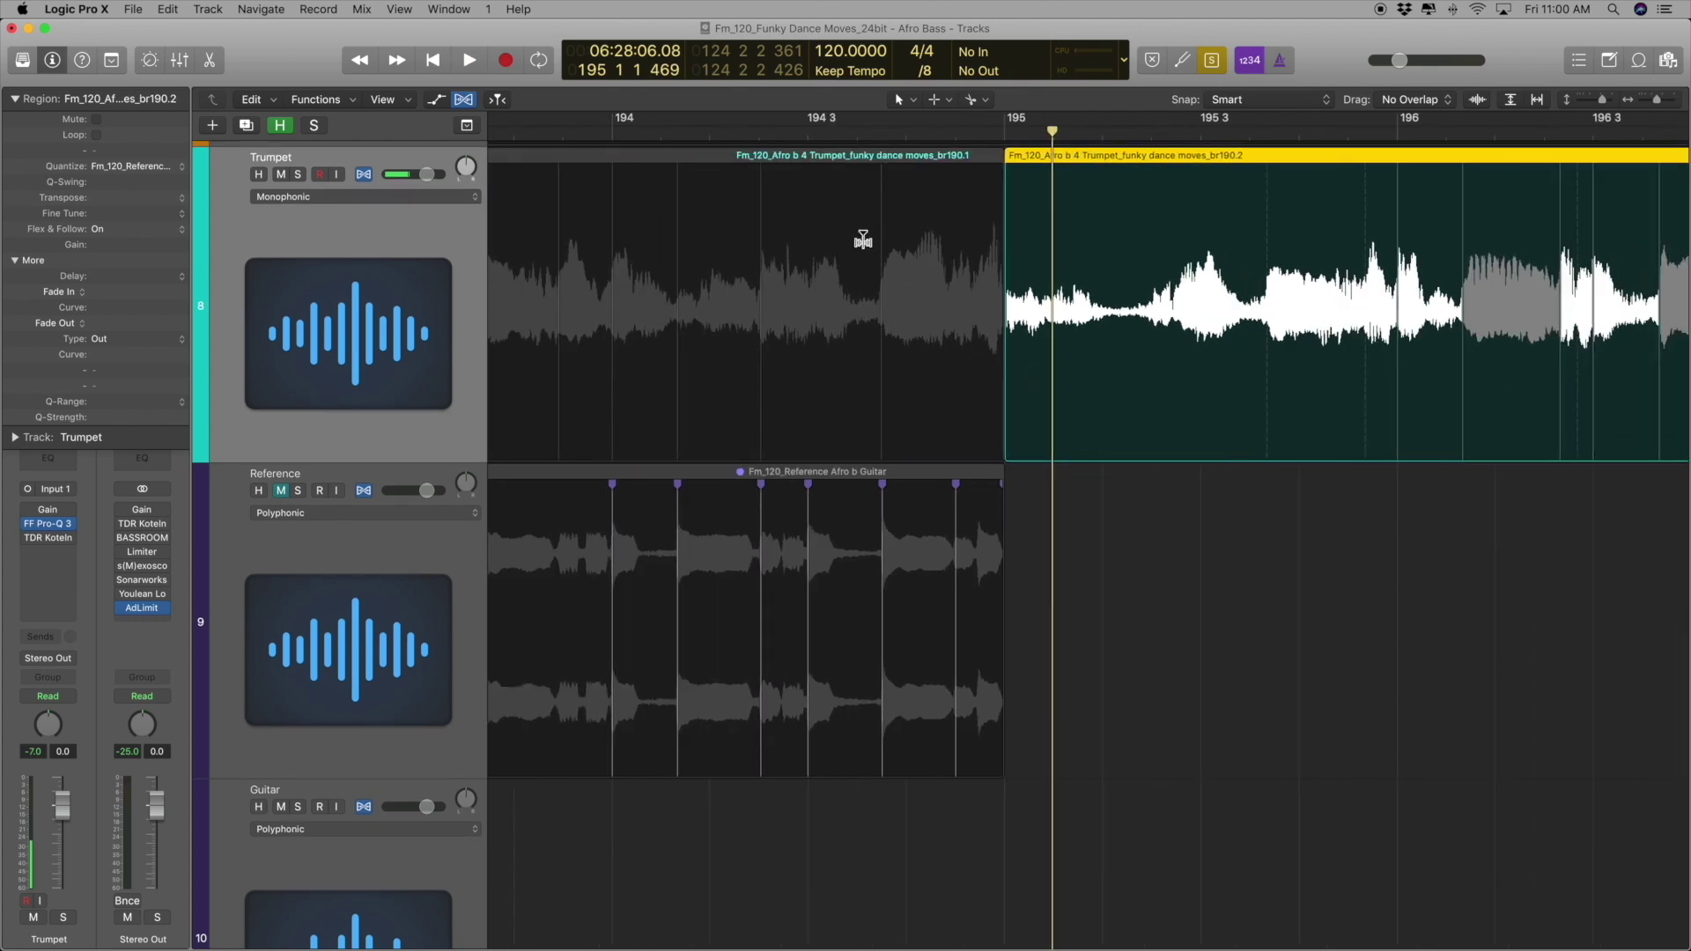
Select the Trumpet region before bar 195 and show its full length from bar 190 alongside the Reference region
left_click(802, 162)
scroll(1095, 438, "left", 5)
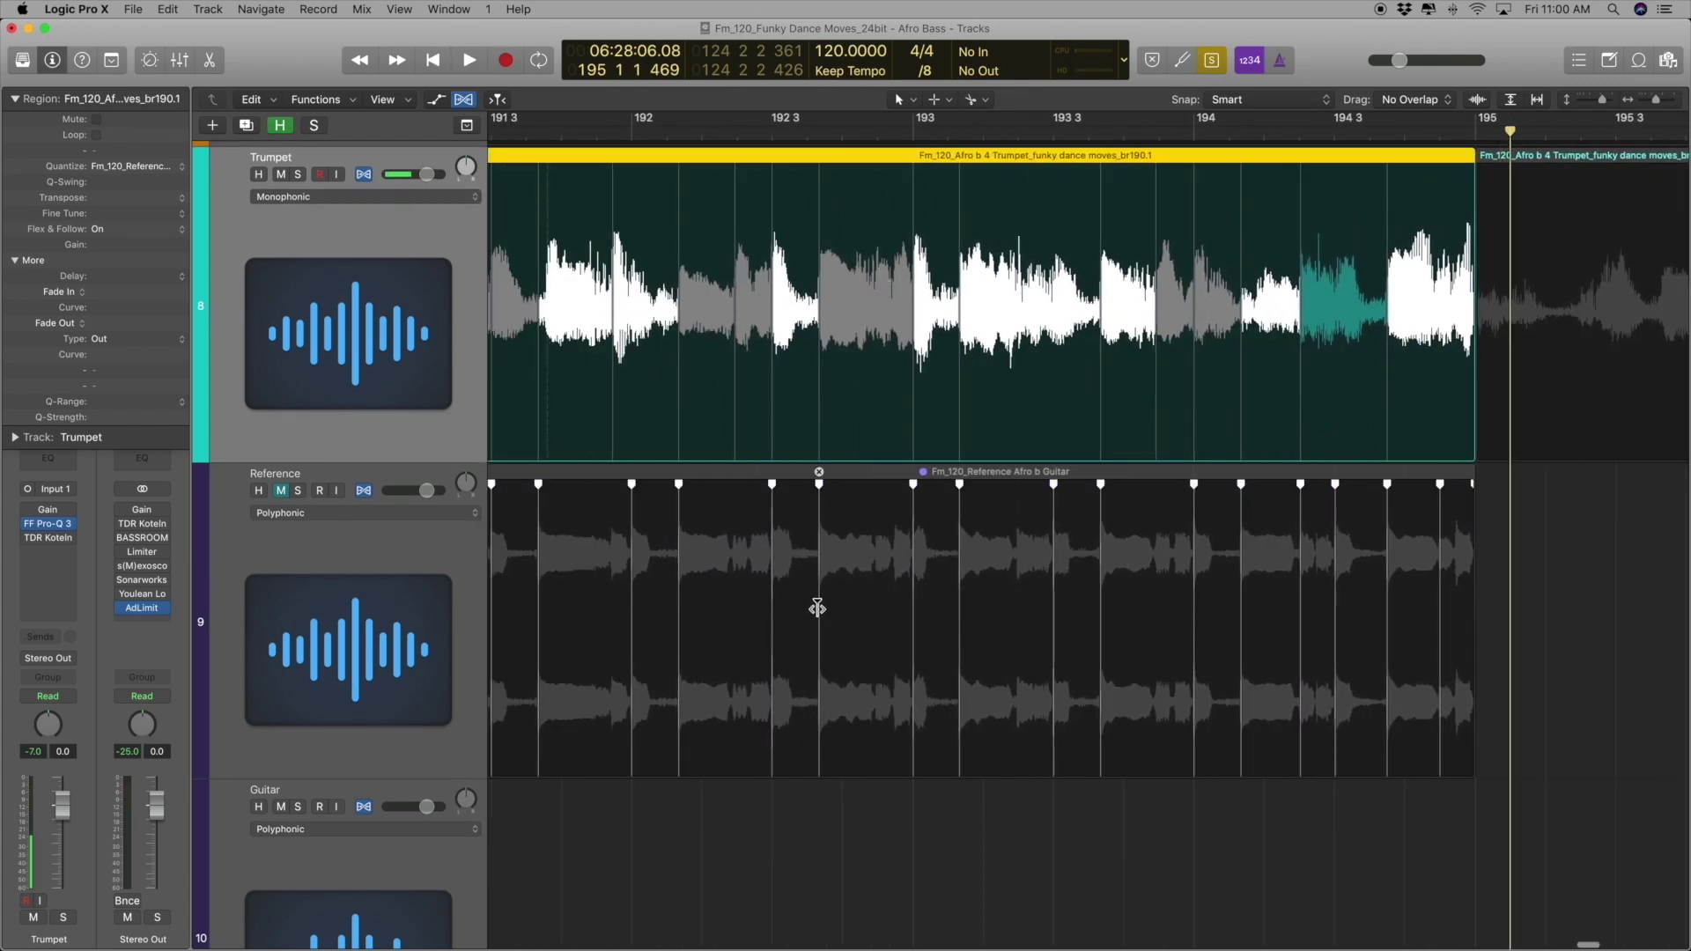
key("super+Up")
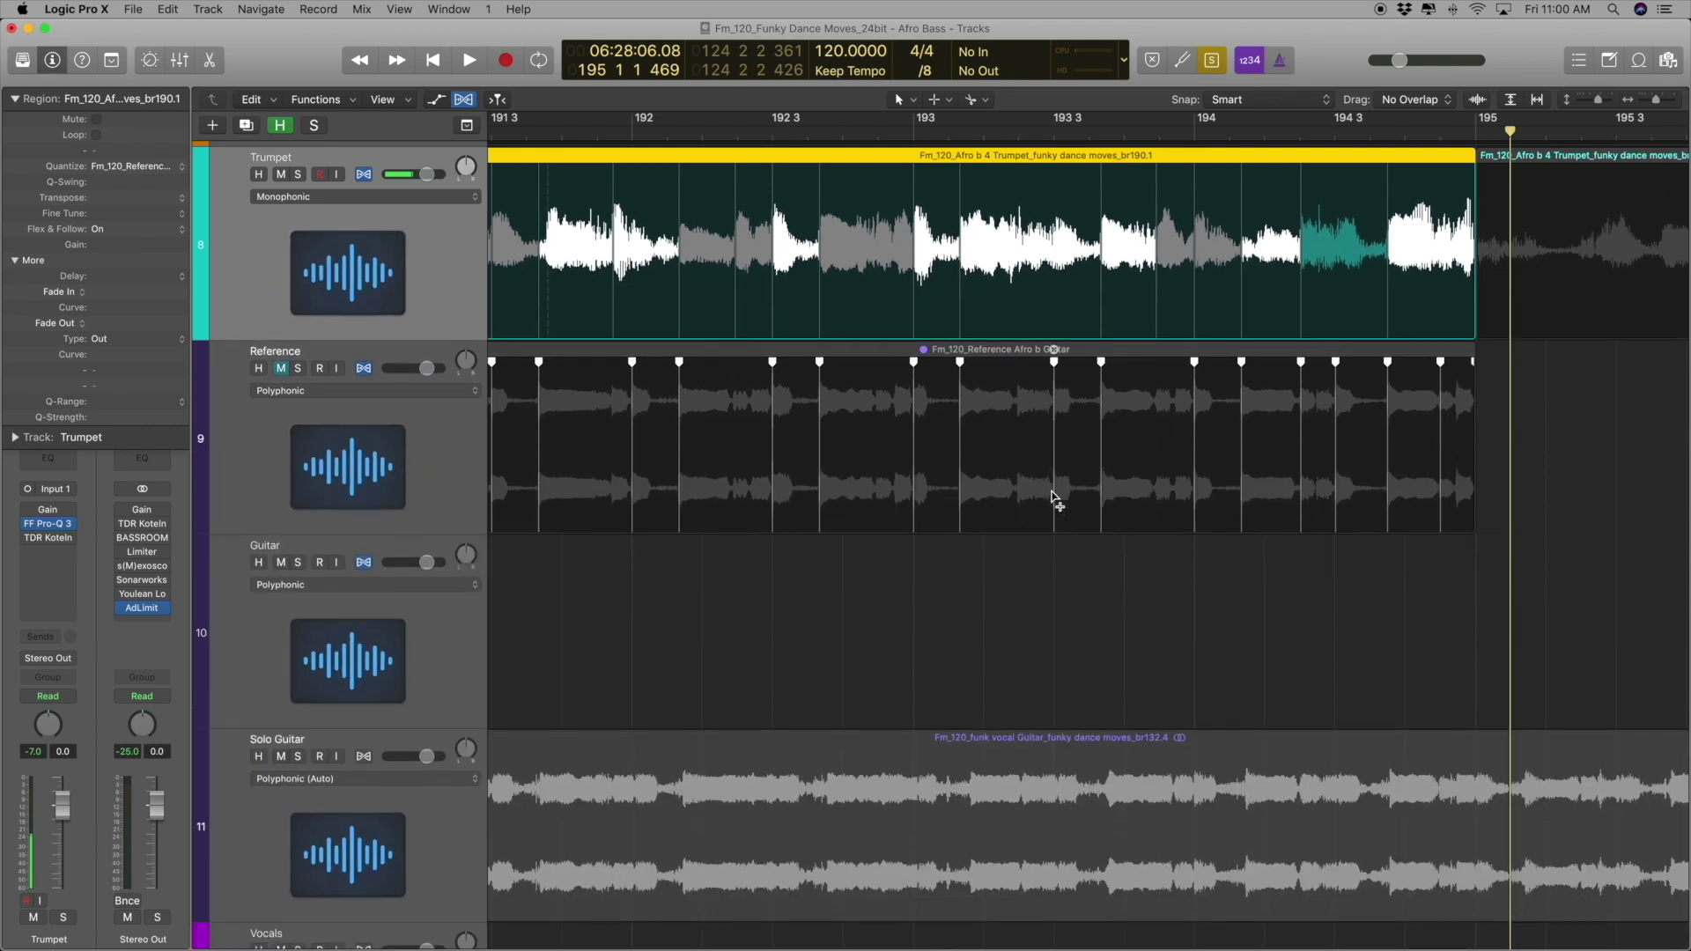
scroll(1052, 499, "left", 3)
scroll(1048, 497, "up", 3)
key("super+Left")
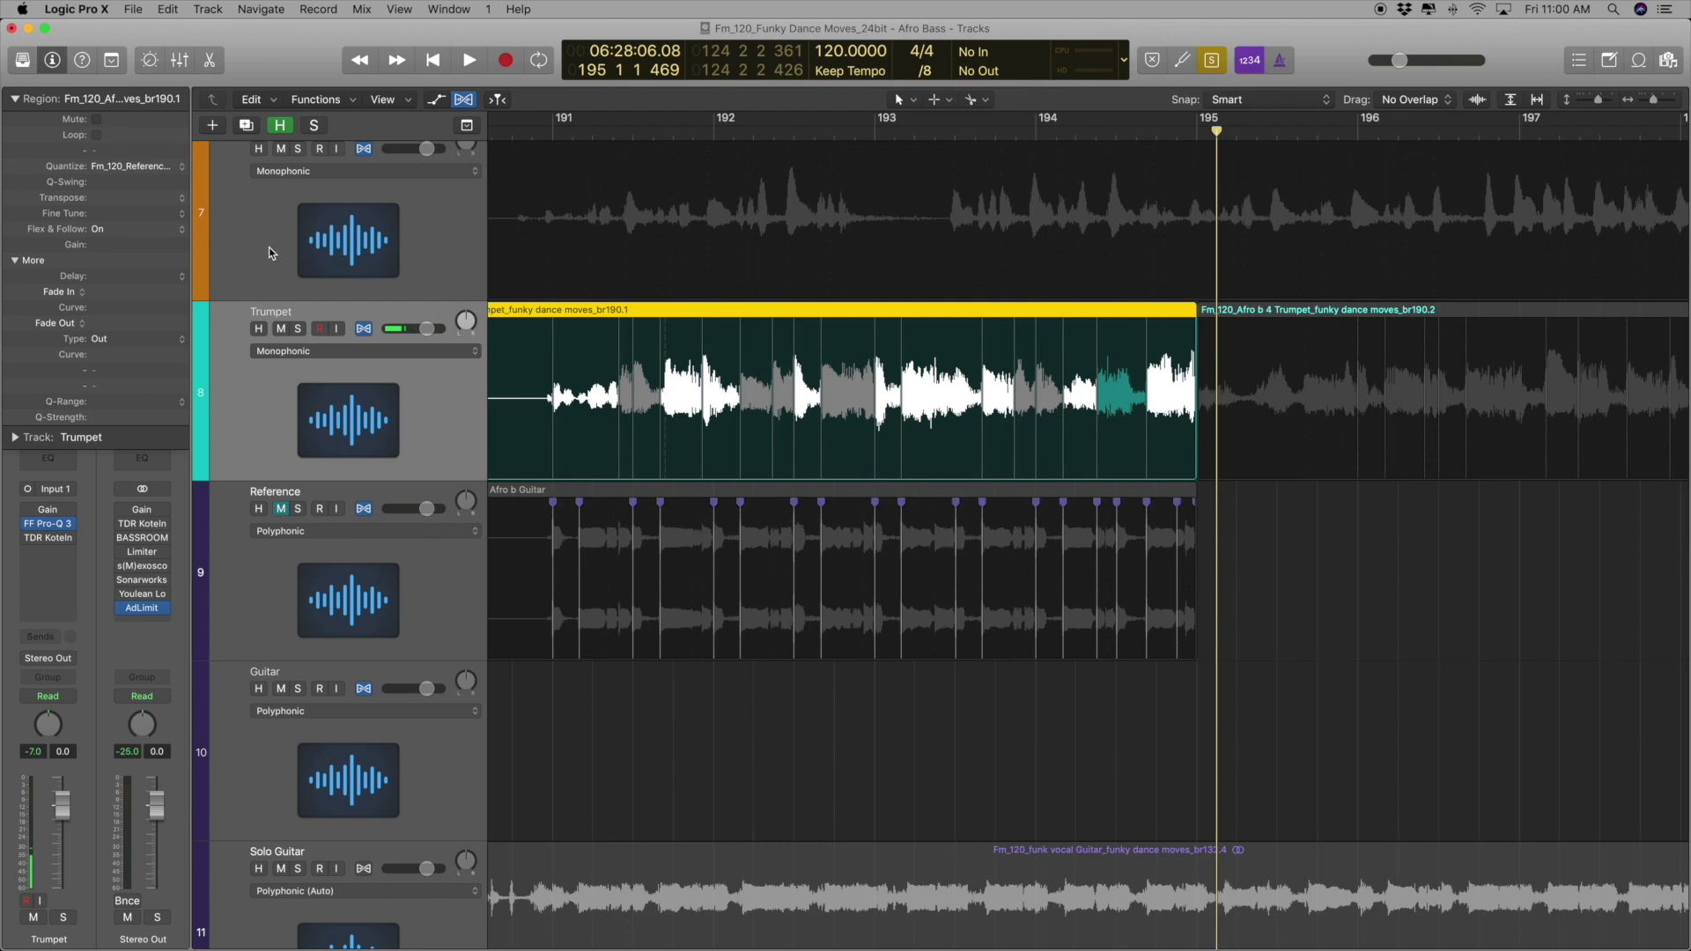
scroll(872, 500, "left", 4)
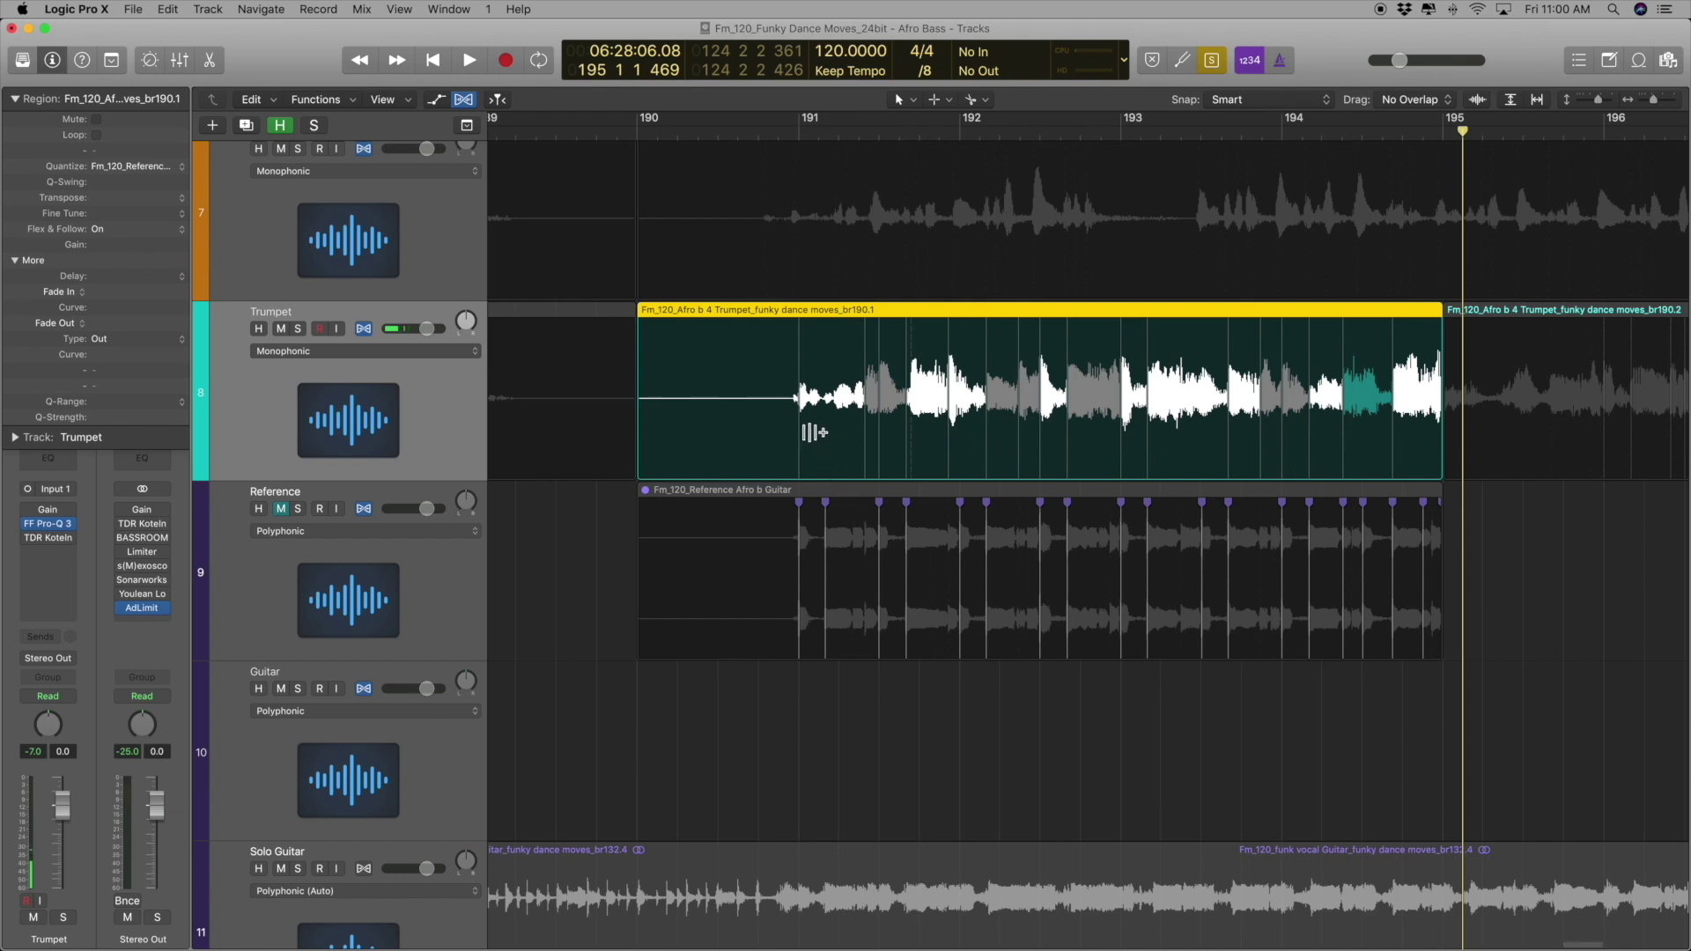